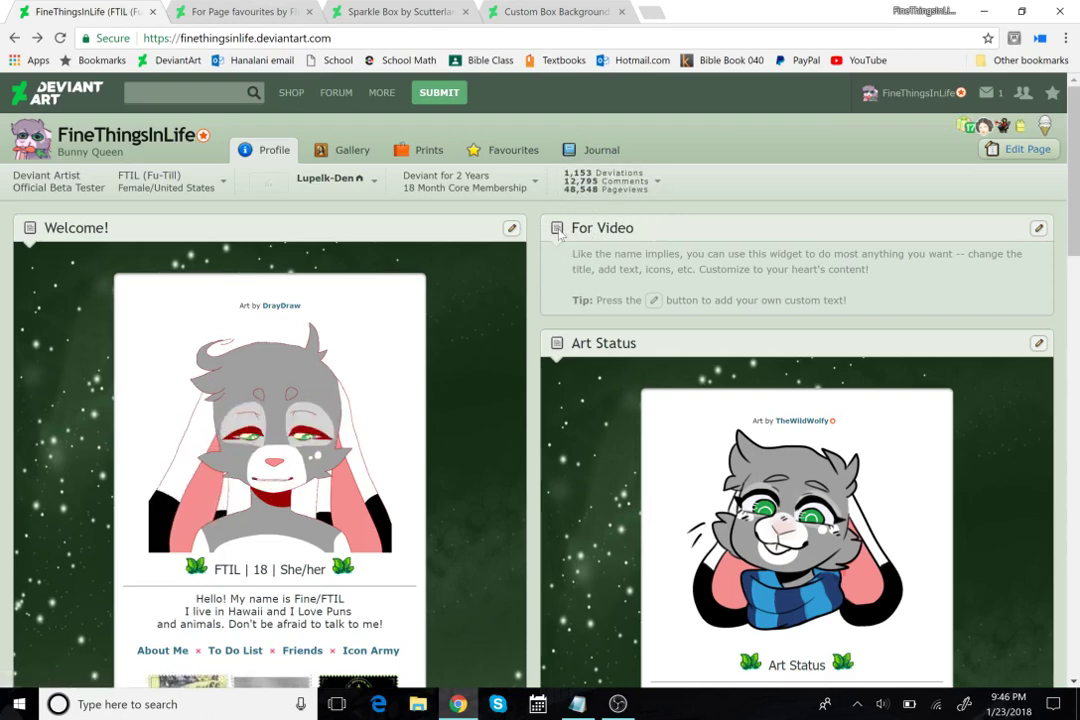
Open the profile page for editing, list all available widgets and look for the Custom widget.
click(1027, 151)
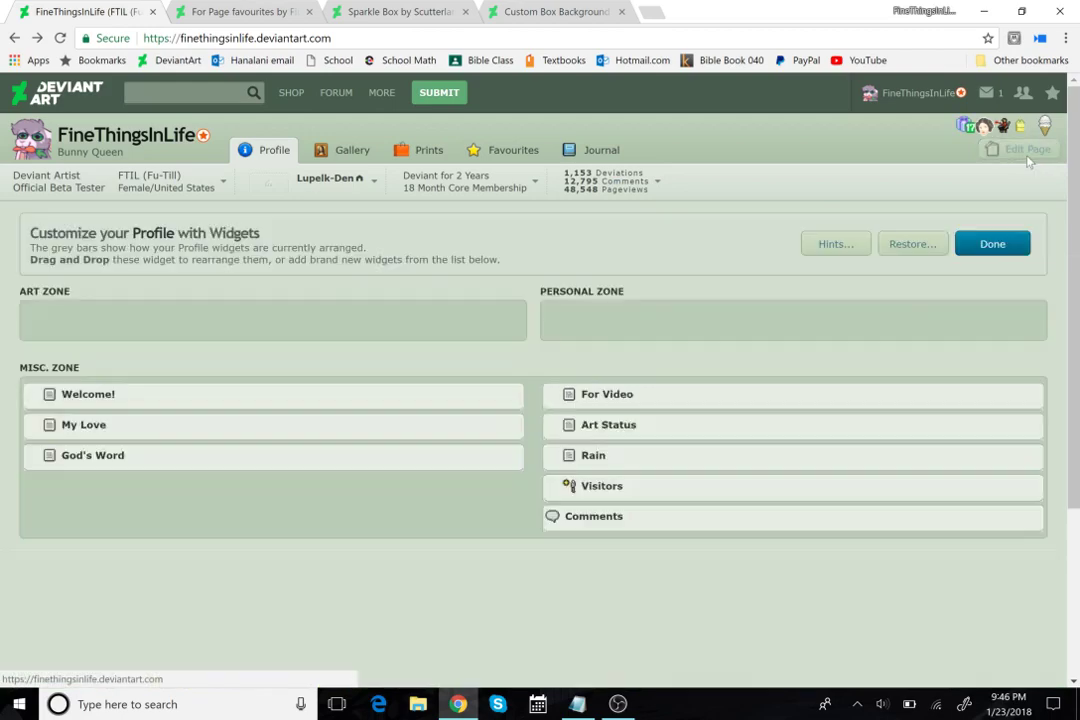
scroll(603, 263, down, 3)
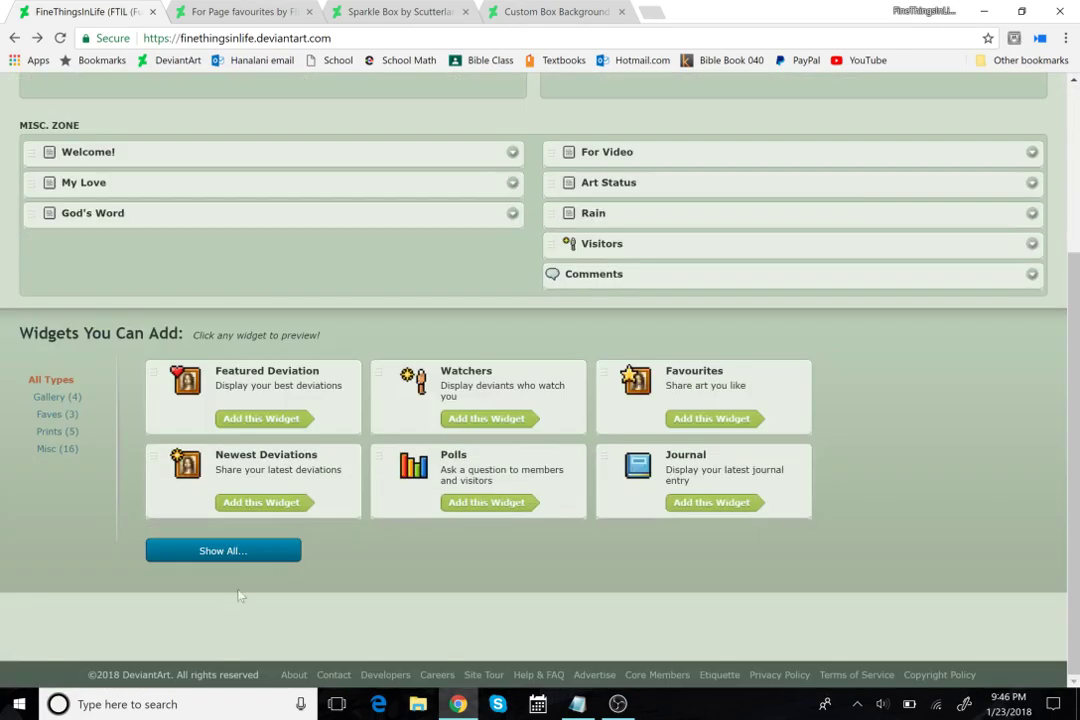
click(255, 556)
scroll(755, 446, down, 5)
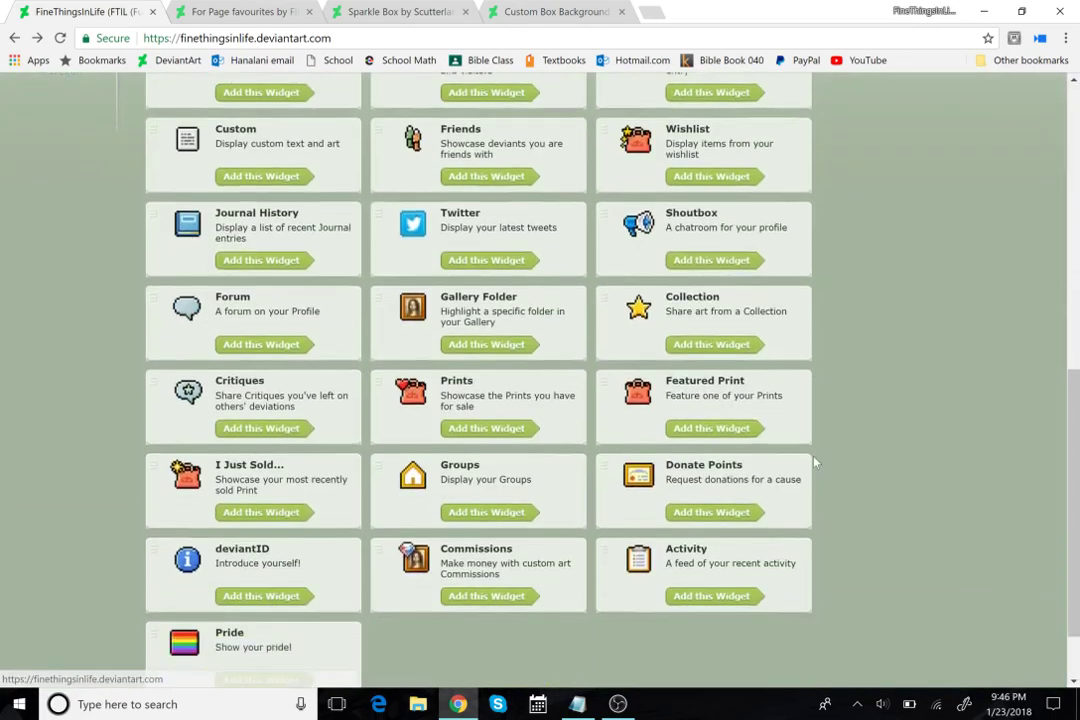
scroll(817, 465, up, 4)
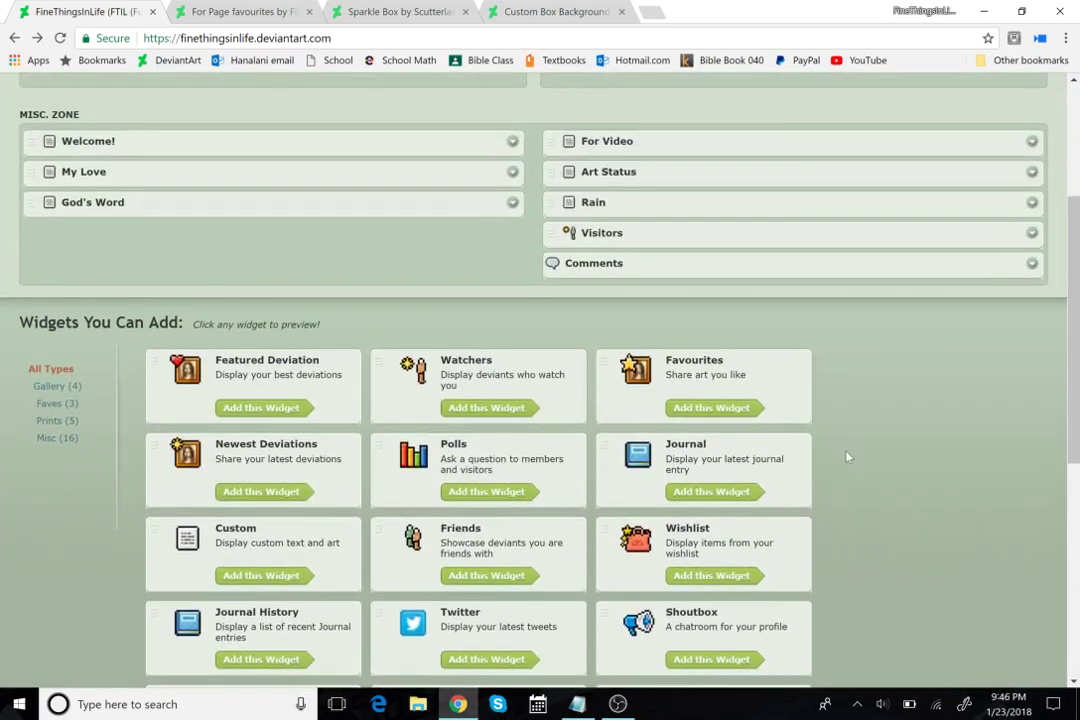
scroll(847, 457, down, 3)
scroll(847, 457, up, 4)
scroll(847, 457, up, 2)
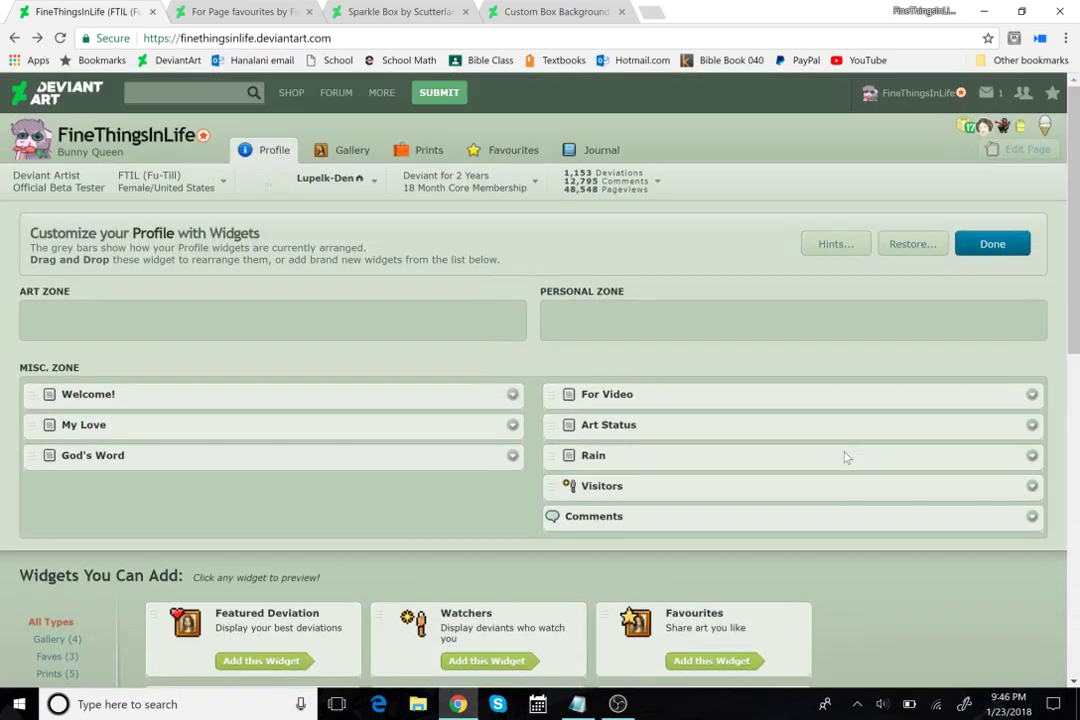
scroll(845, 457, down, 5)
scroll(862, 487, up, 5)
scroll(870, 568, down, 4)
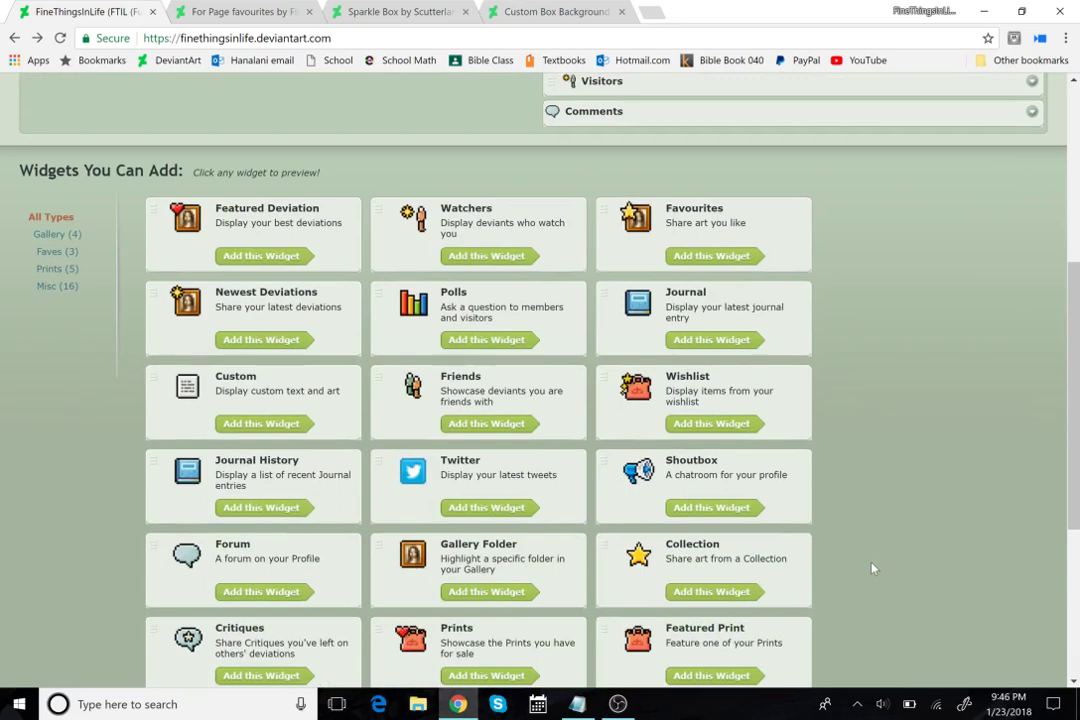
scroll(870, 568, up, 4)
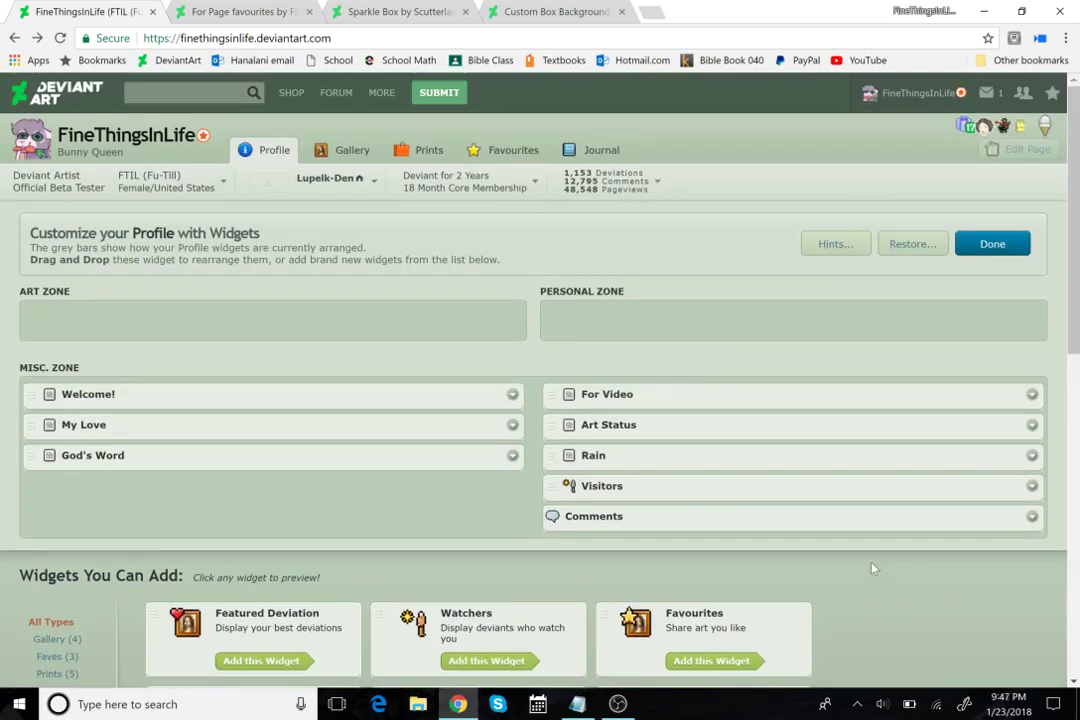
scroll(879, 567, down, 4)
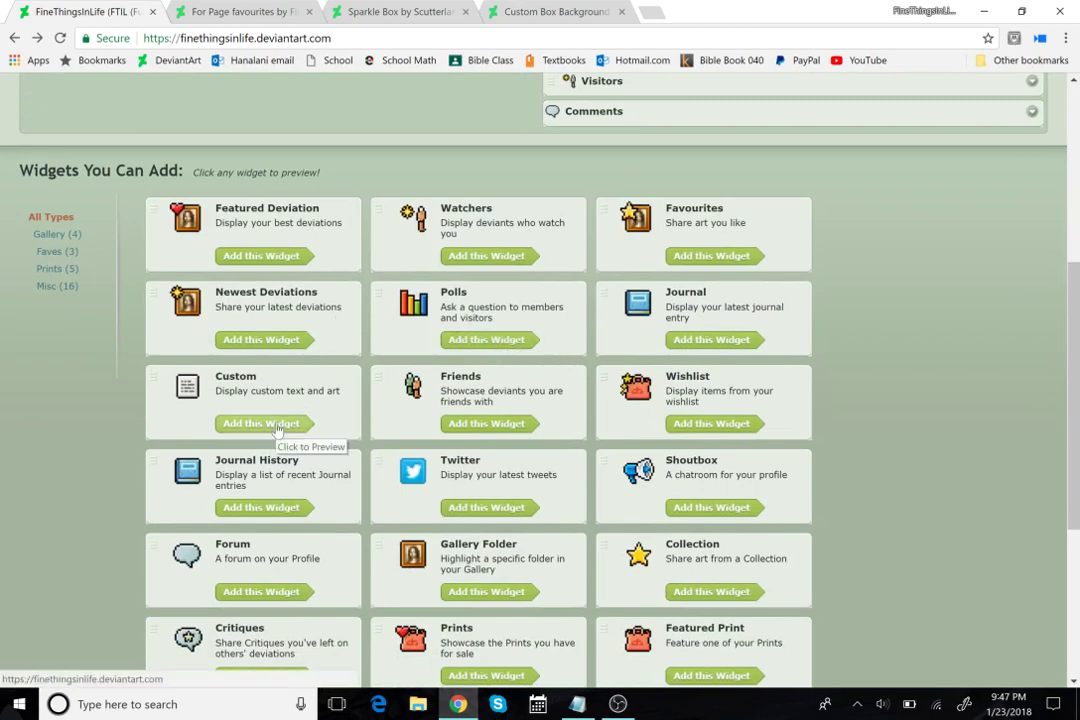
scroll(760, 470, up, 3)
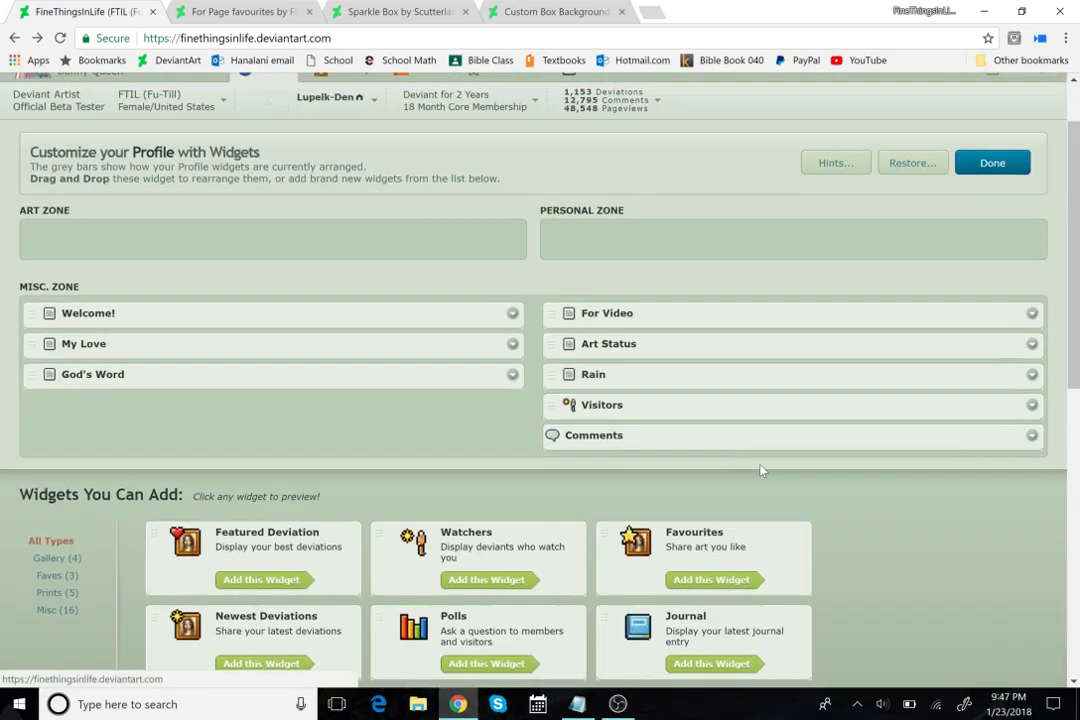
View the For Video widget and the Art Status widget from the Misc. Zone, closing each preview.
mouse_move(551, 313)
mouse_down()
mouse_move(563, 316)
mouse_move(560, 330)
mouse_move(568, 294)
mouse_move(564, 310)
mouse_up()
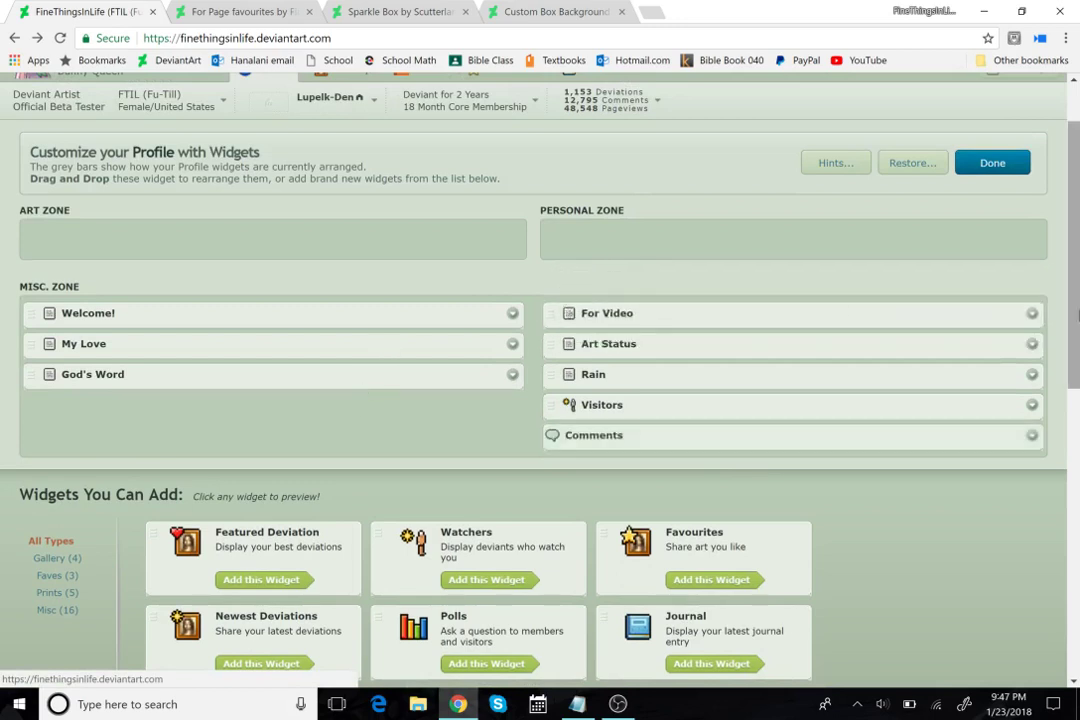
click(1032, 313)
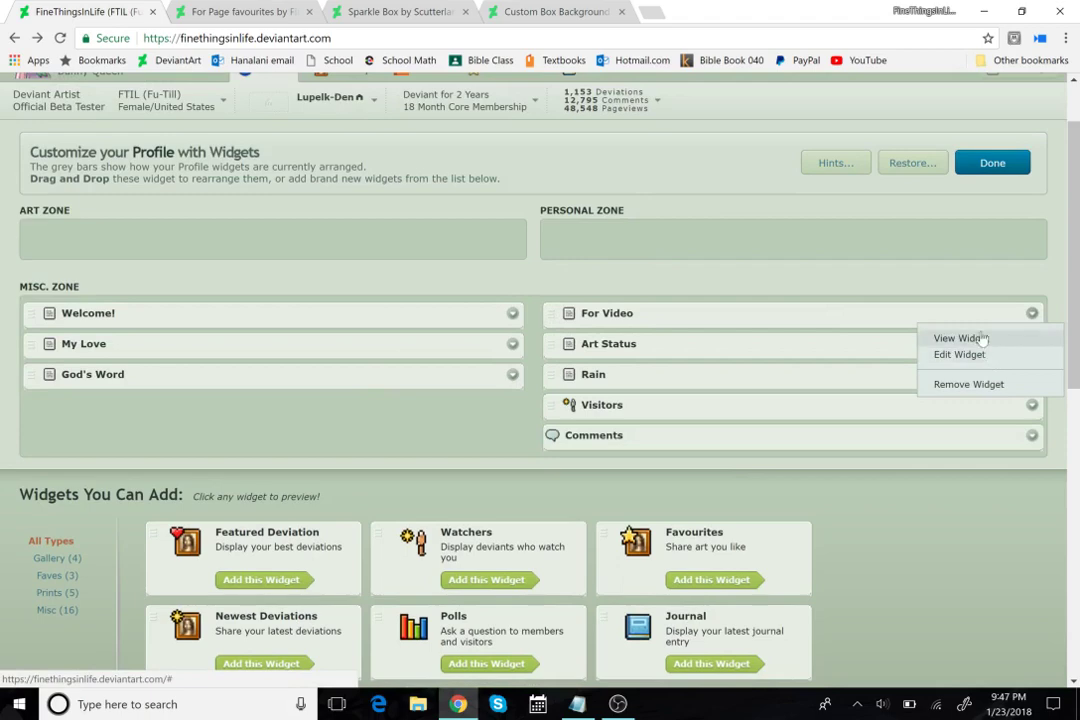
click(984, 339)
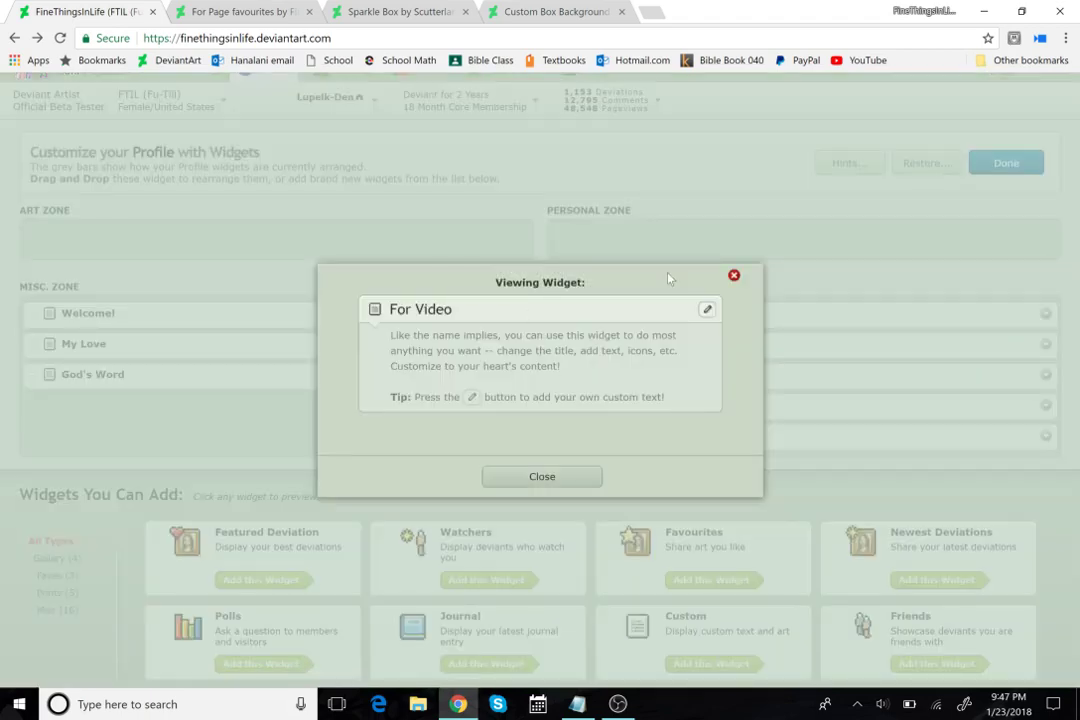
click(734, 276)
click(1032, 344)
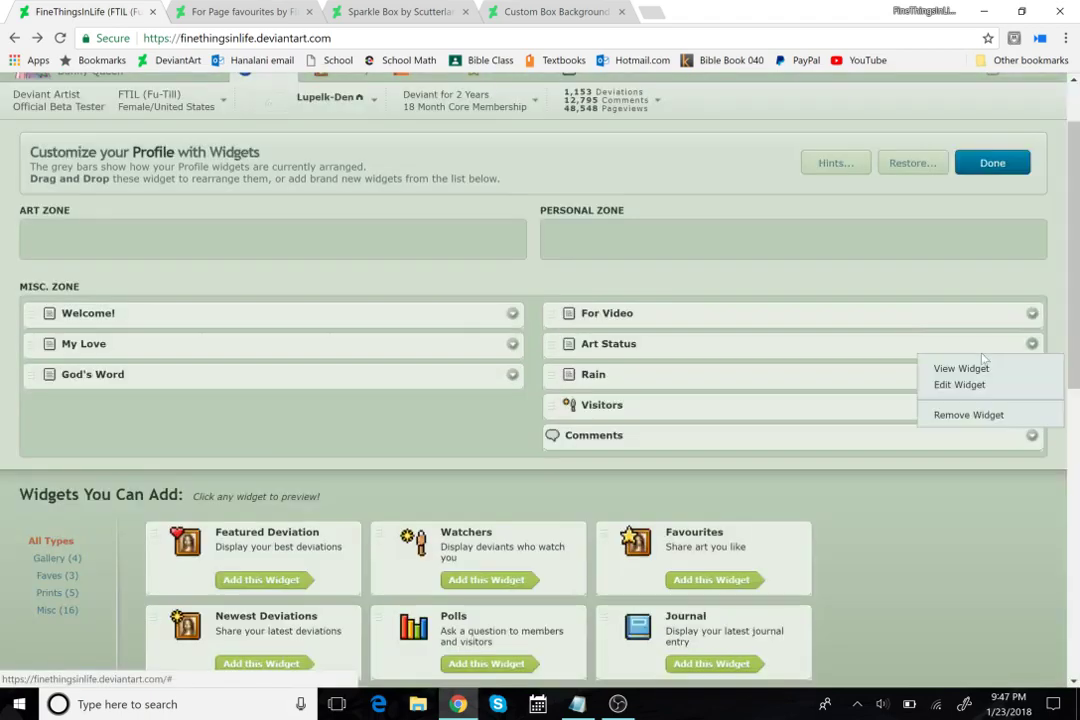
click(973, 371)
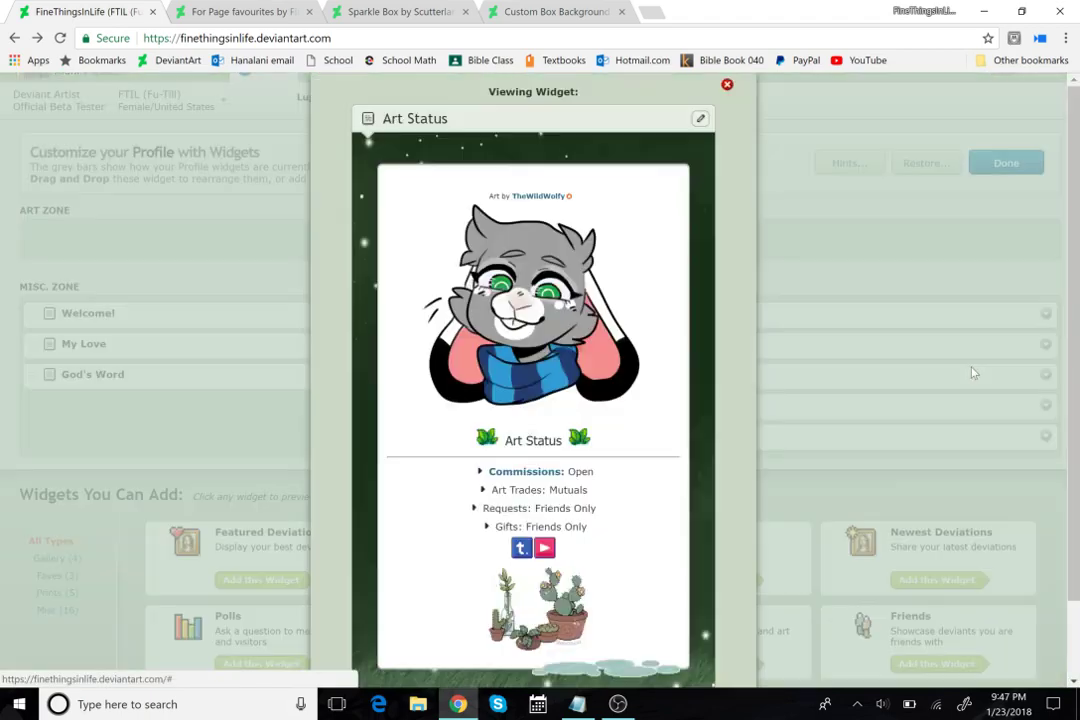
click(727, 85)
Move the For Video widget below Rain in the Misc. Zone, finish customizing and check its place on the profile.
drag(553, 313, 558, 390)
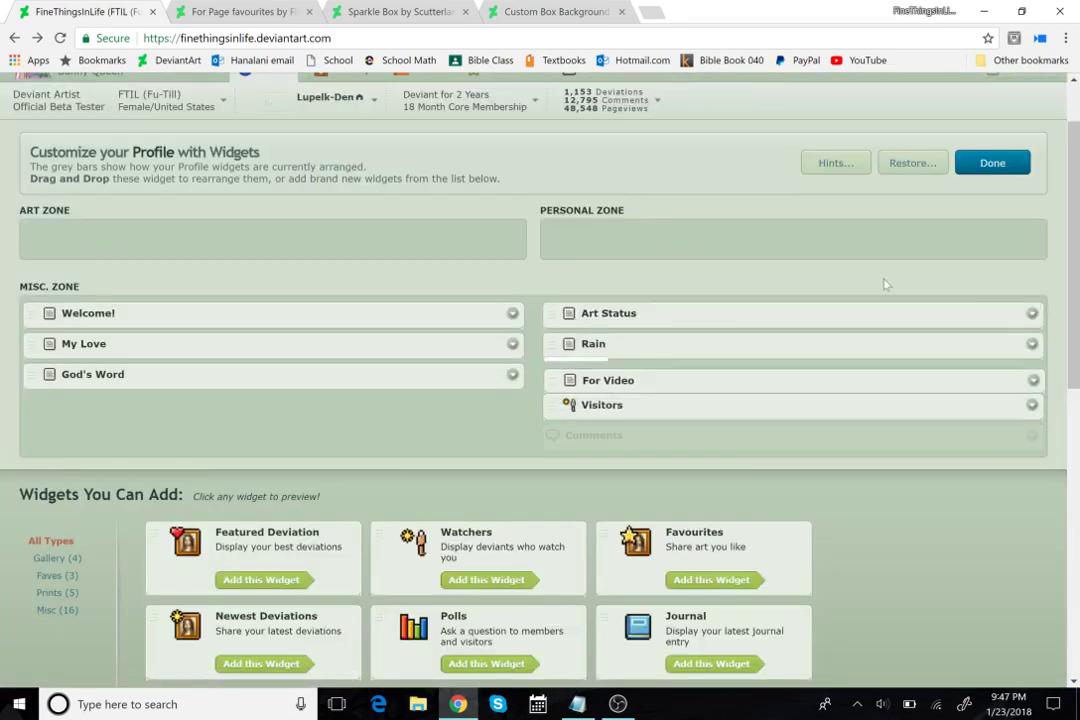
click(1020, 158)
scroll(1020, 300, down, 10)
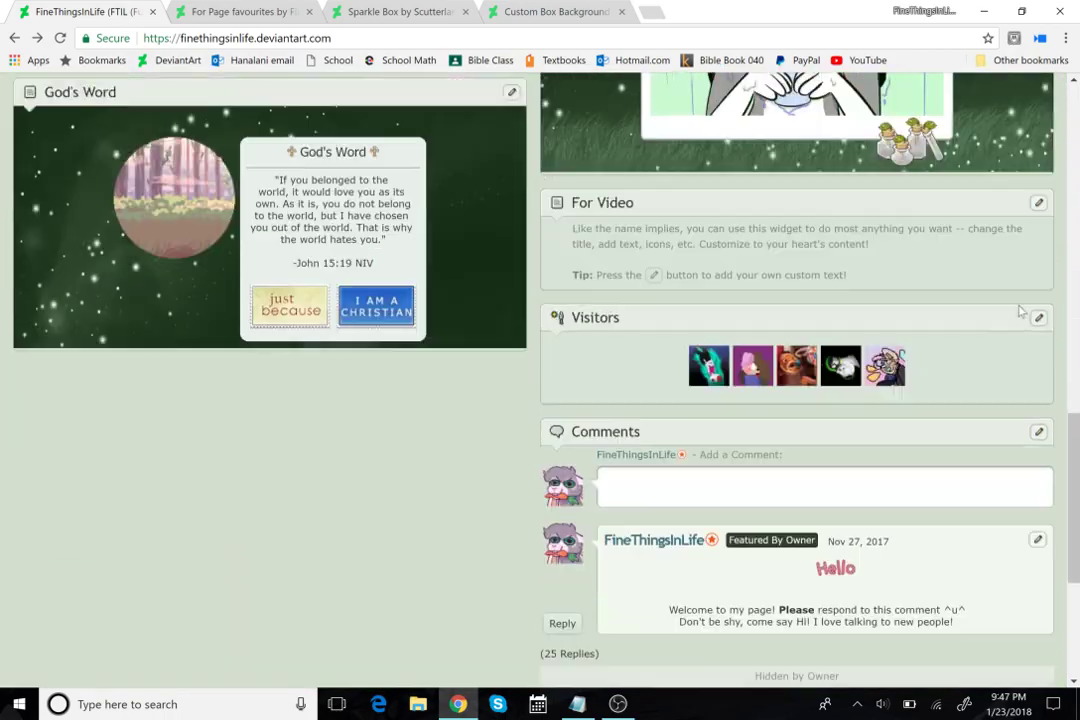
scroll(882, 244, up, 15)
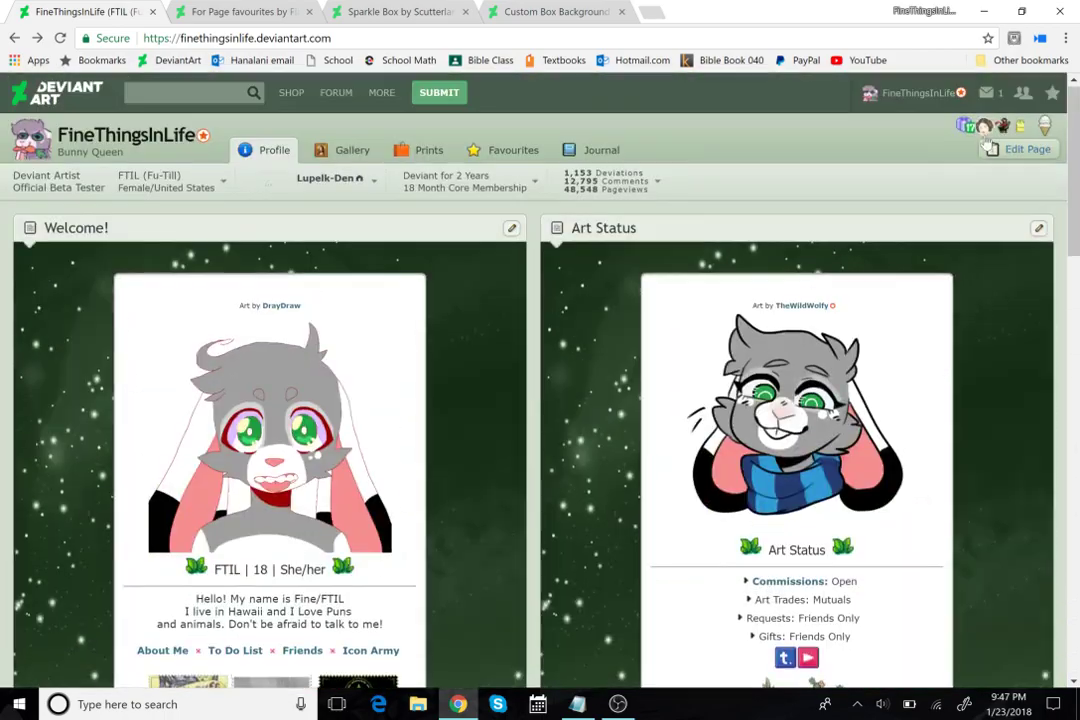
Reopen page editing, move the For Video widget back above Art Status and finish customizing.
click(1022, 149)
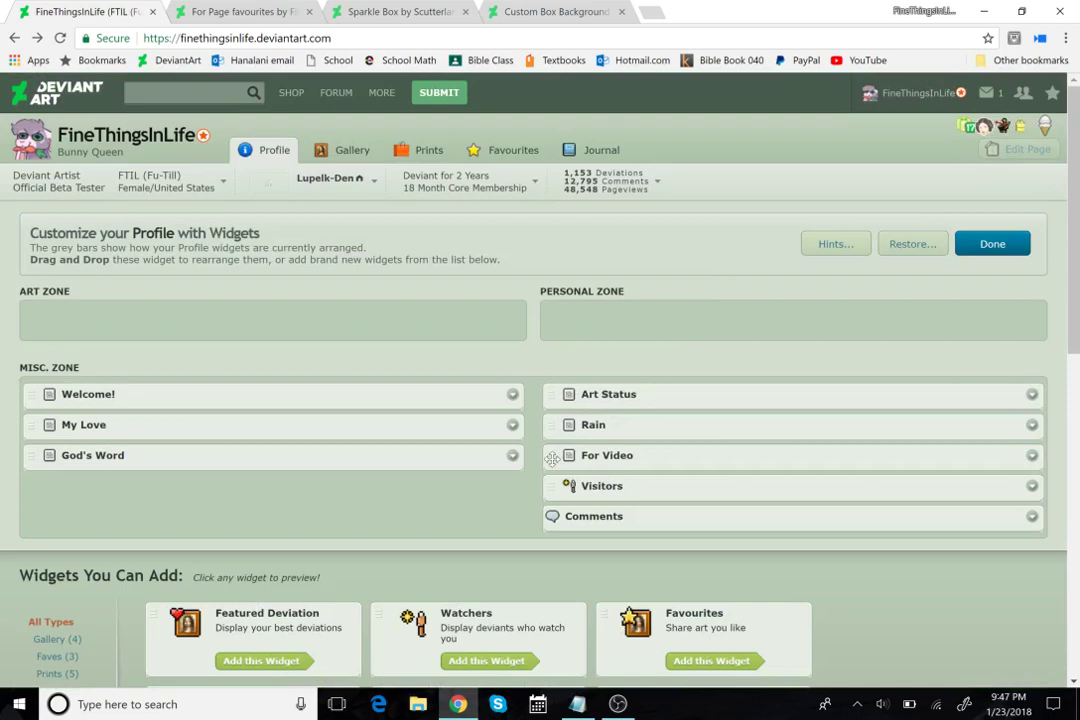
drag(552, 459, 552, 385)
click(990, 243)
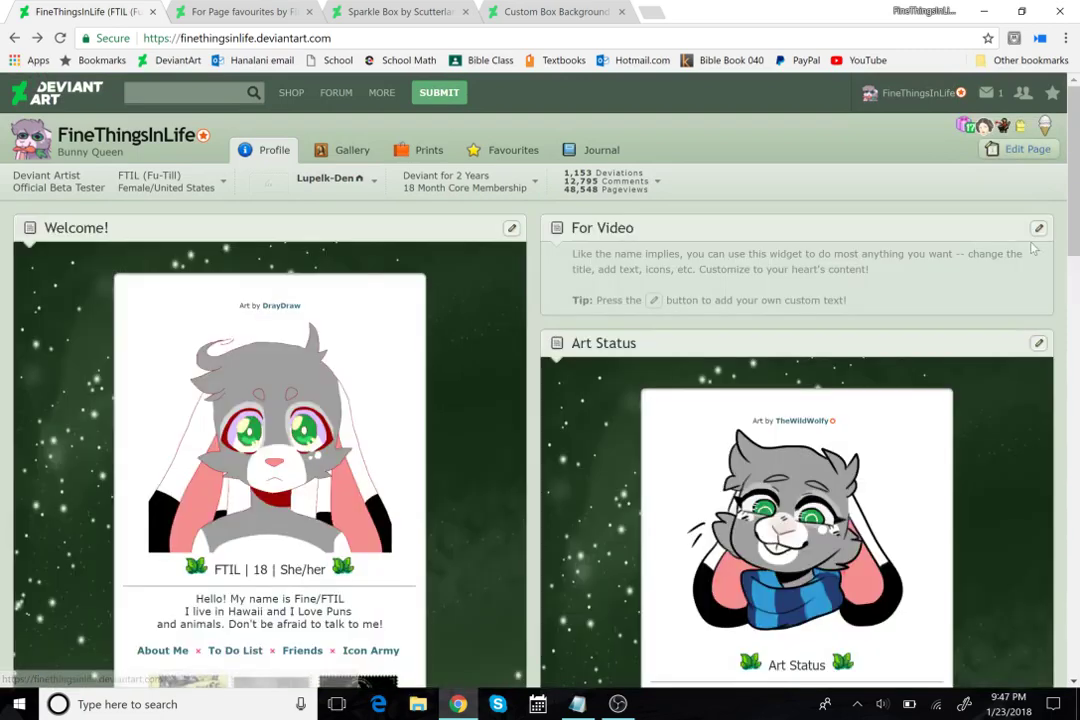
Open the For Video widget for editing and change its box name to "For hdhfhdfd".
click(1038, 228)
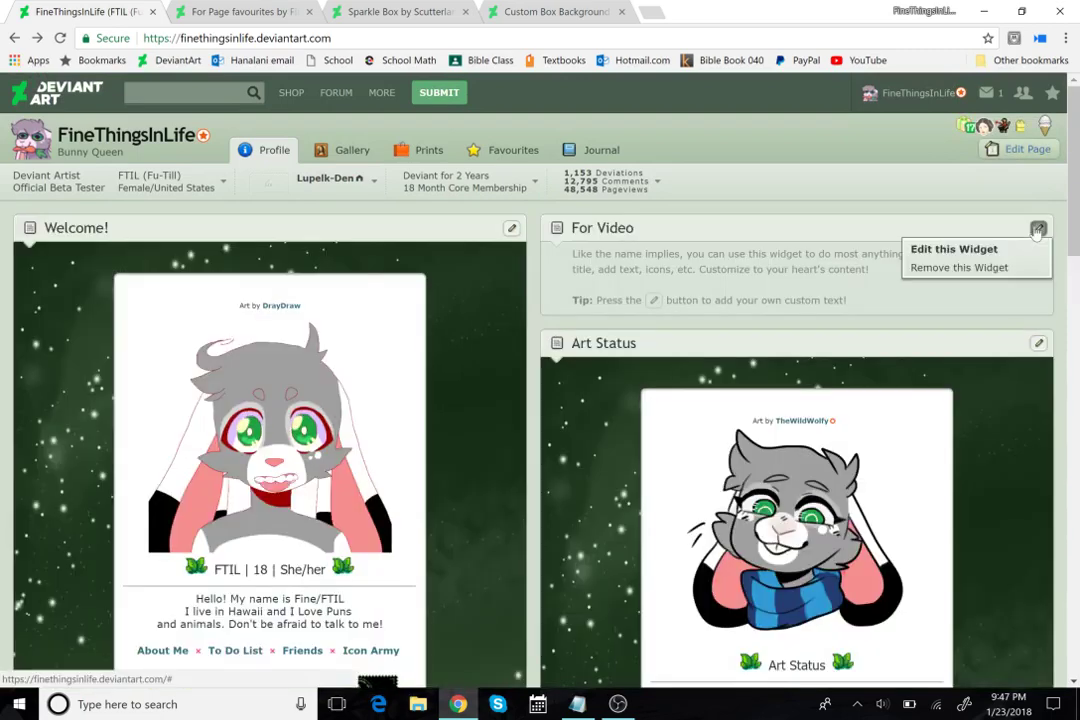
click(977, 250)
drag(574, 275, 706, 277)
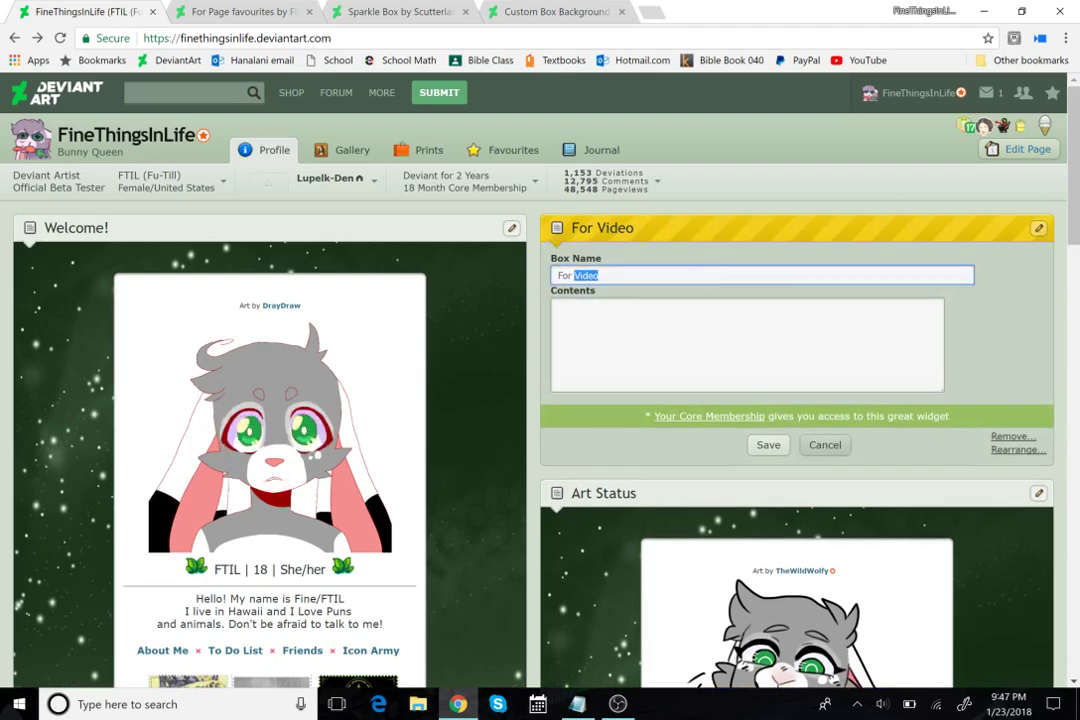
text(hdhfhdfd)
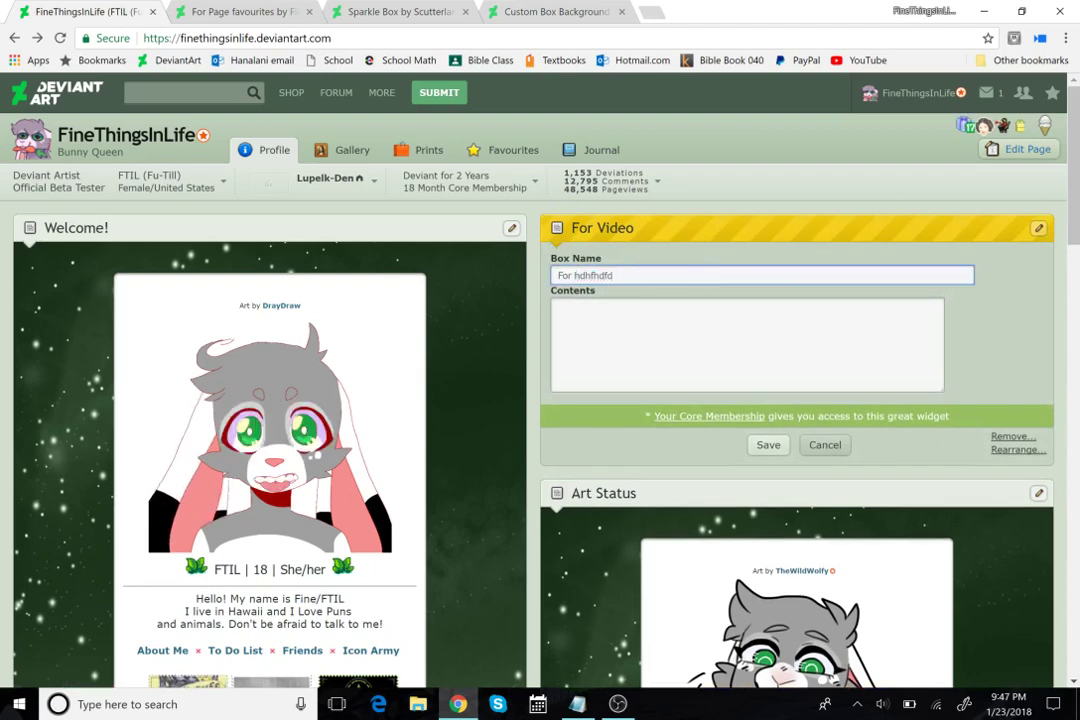
Set the widget's box name back to "For Video" and save the widget.
key(BackSpace)
key(BackSpace)
key(BackSpace)
key(BackSpace)
key(BackSpace)
key(BackSpace)
key(BackSpace)
key(BackSpace)
text(Video)
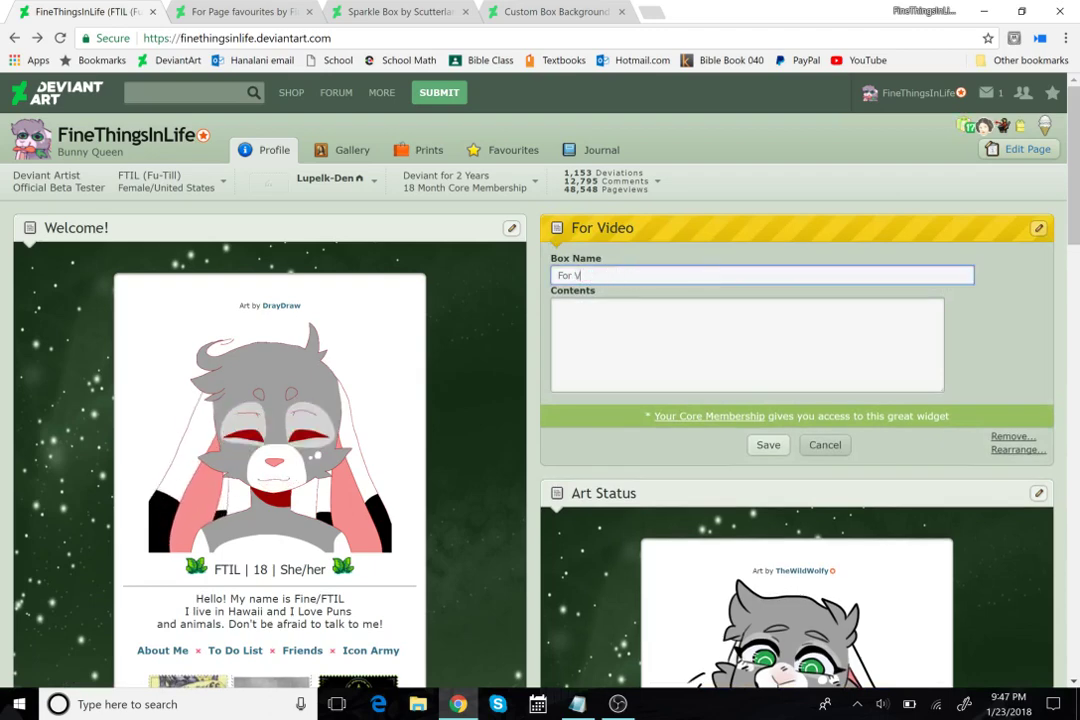
click(767, 445)
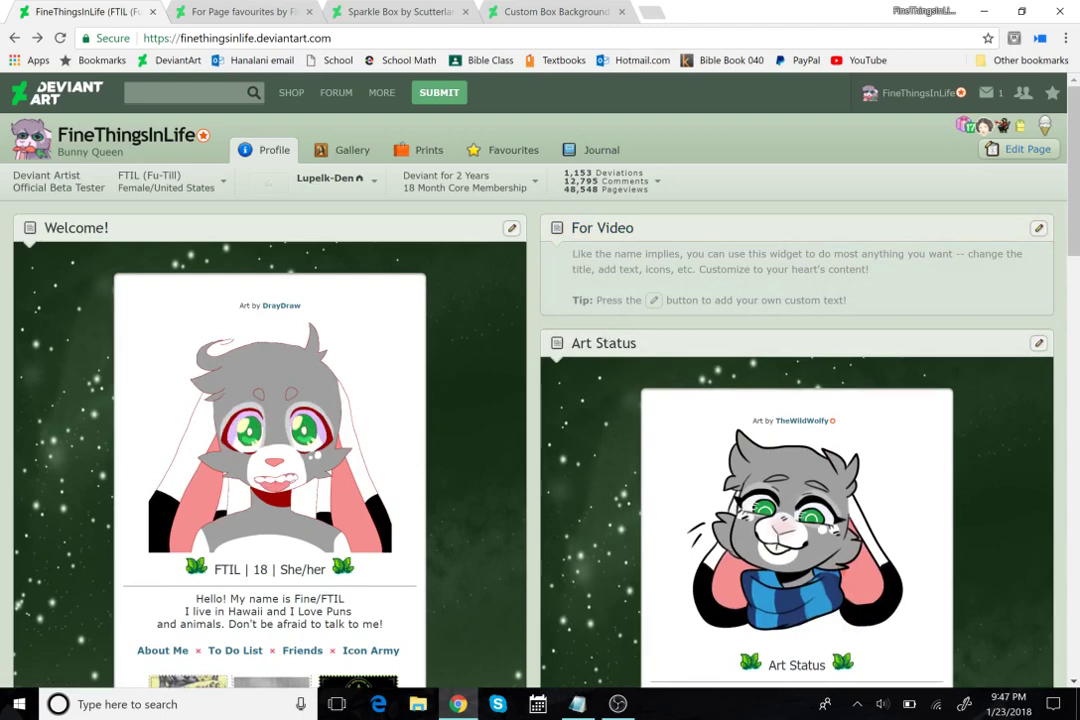
Go to the Sparkle Box artwork page and open its background image in a separate browser tab.
click(375, 11)
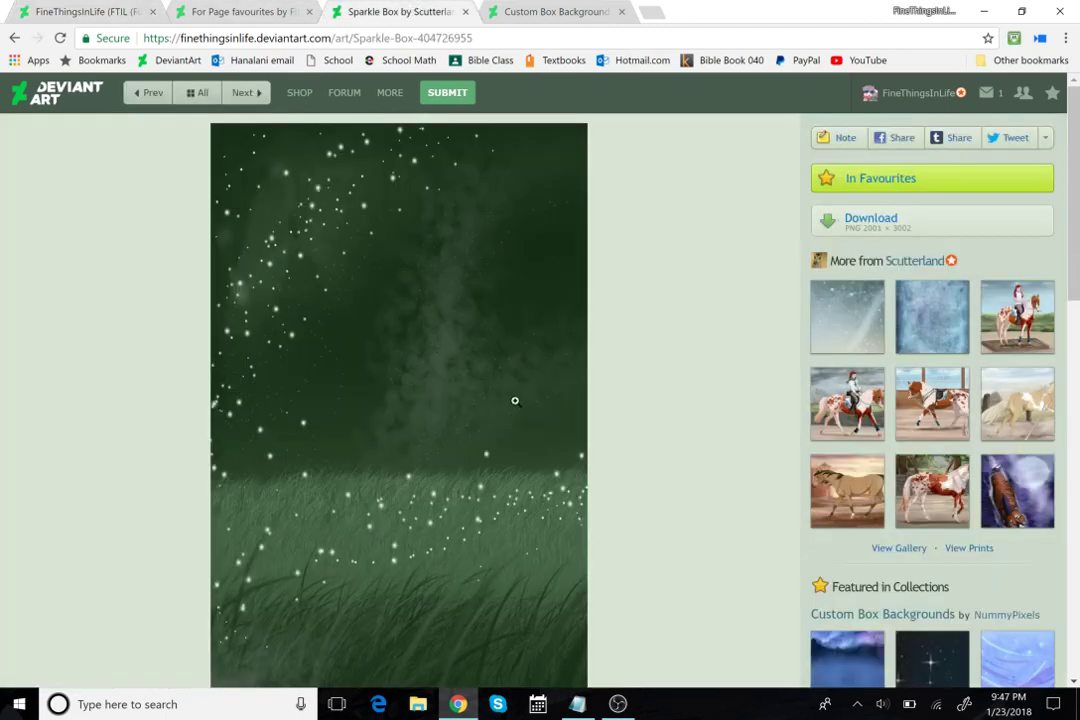
scroll(517, 282, down, 3)
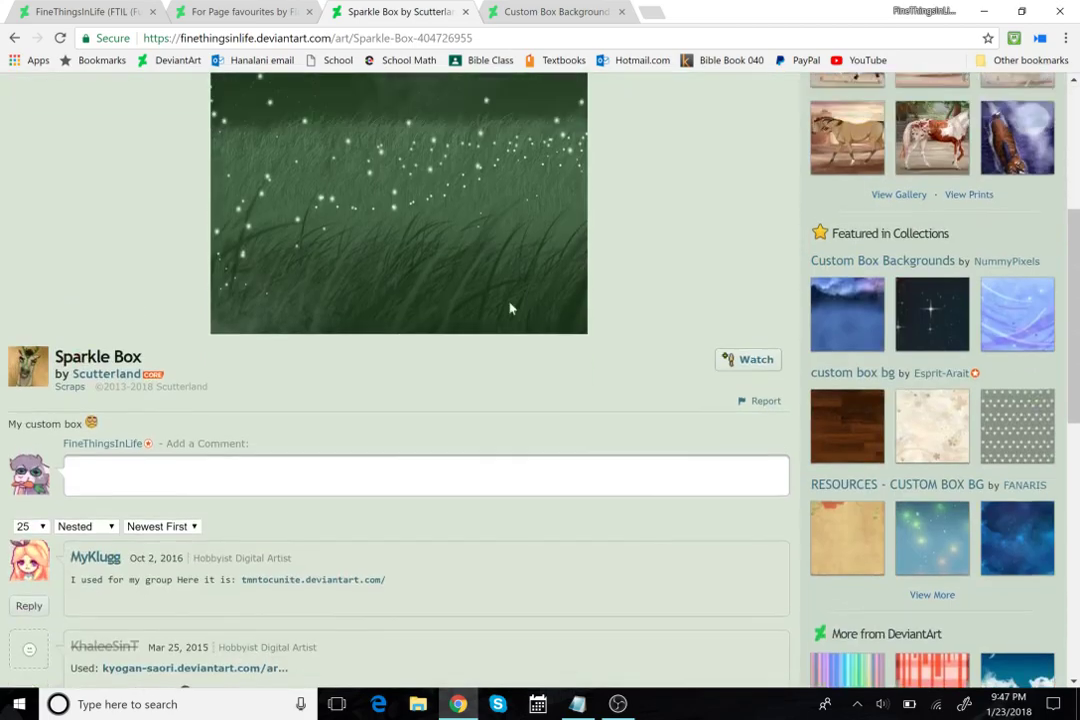
scroll(508, 306, up, 4)
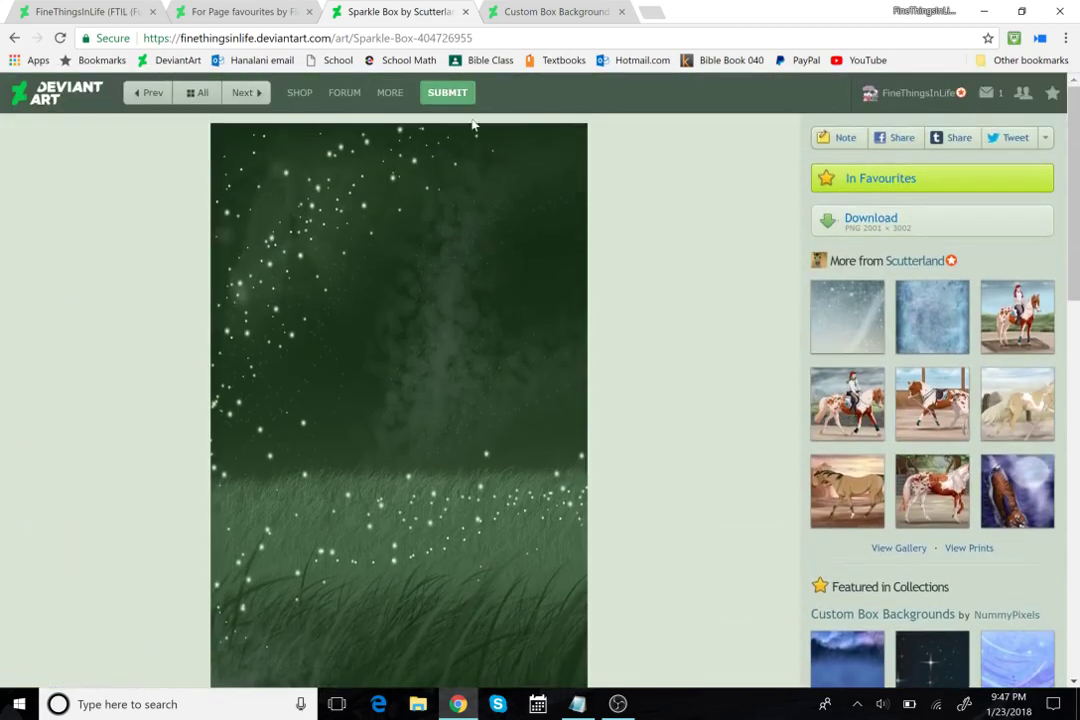
mouse_move(475, 99)
right_click(537, 297)
click(552, 307)
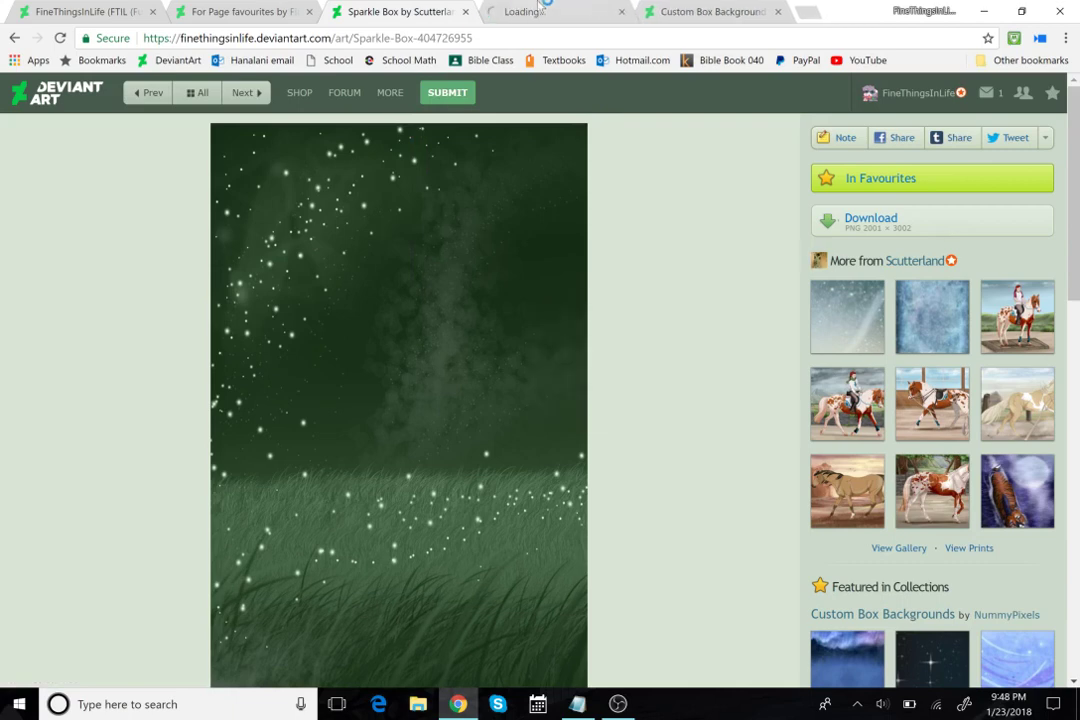
click(560, 10)
right_click(572, 38)
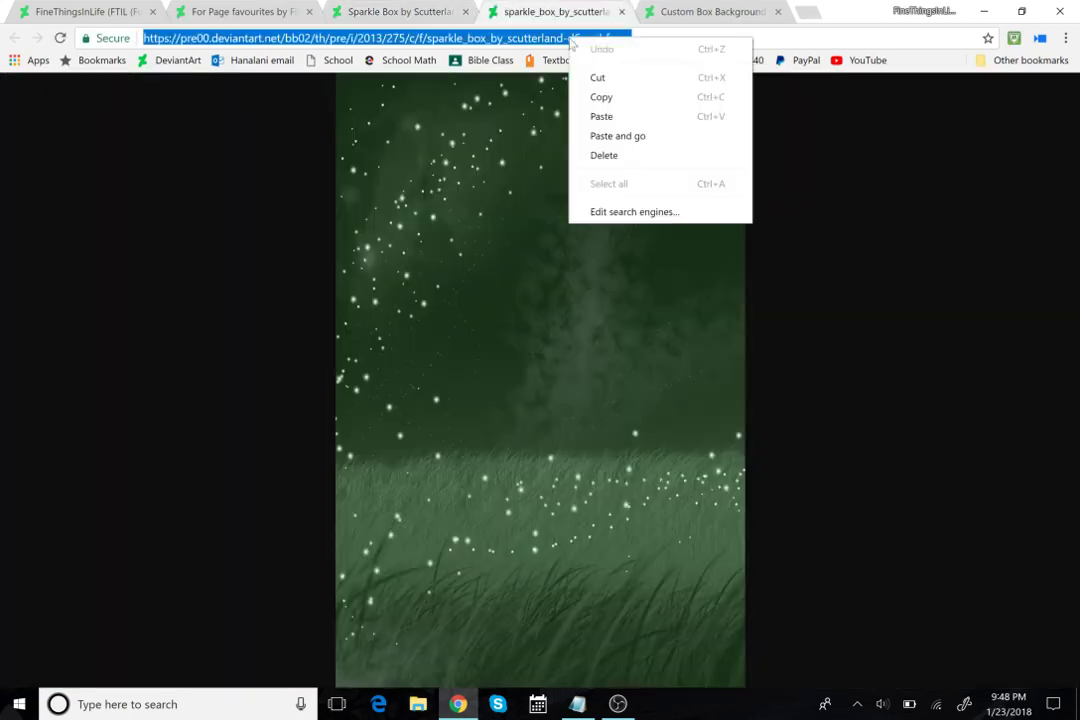
click(601, 110)
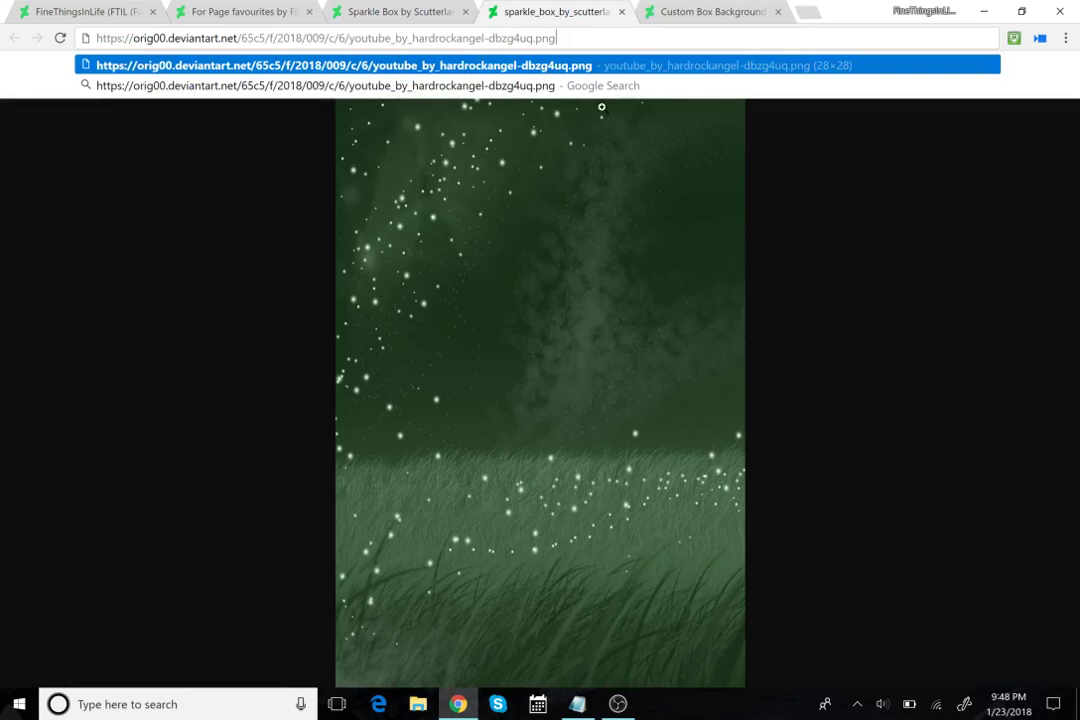
click(62, 38)
Copy the full web address of the opened Sparkle Box image.
click(393, 40)
right_click(393, 40)
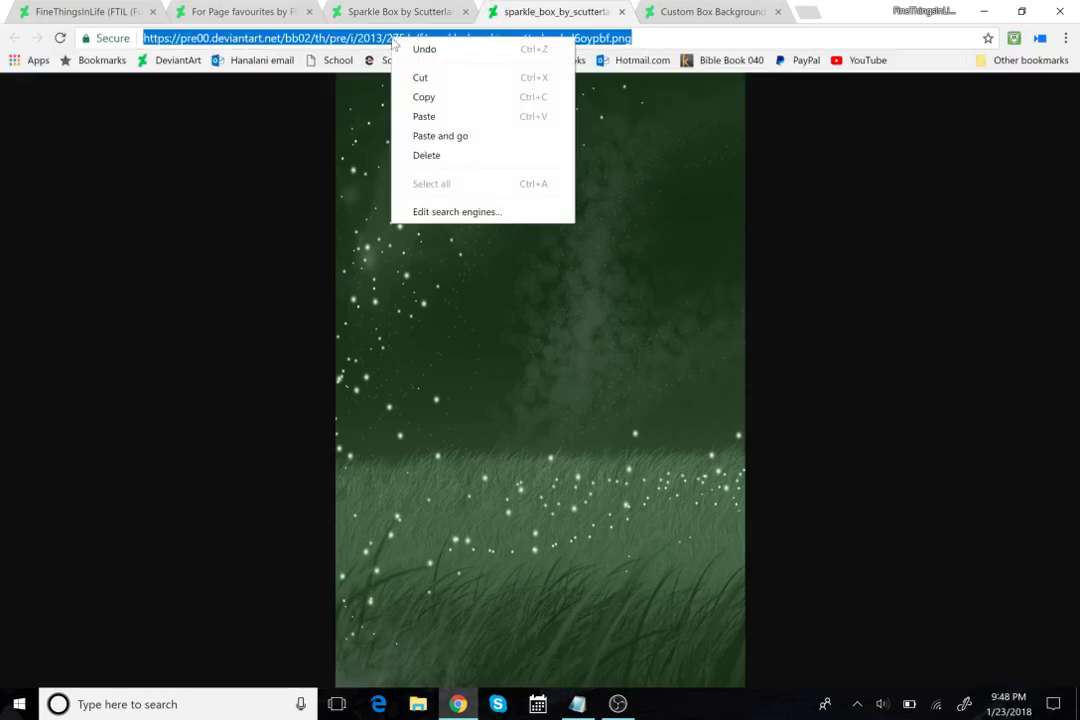
click(424, 97)
Paste the image address as the image URL in the Custom Box Background Code Generator and generate the code.
click(336, 5)
click(305, 5)
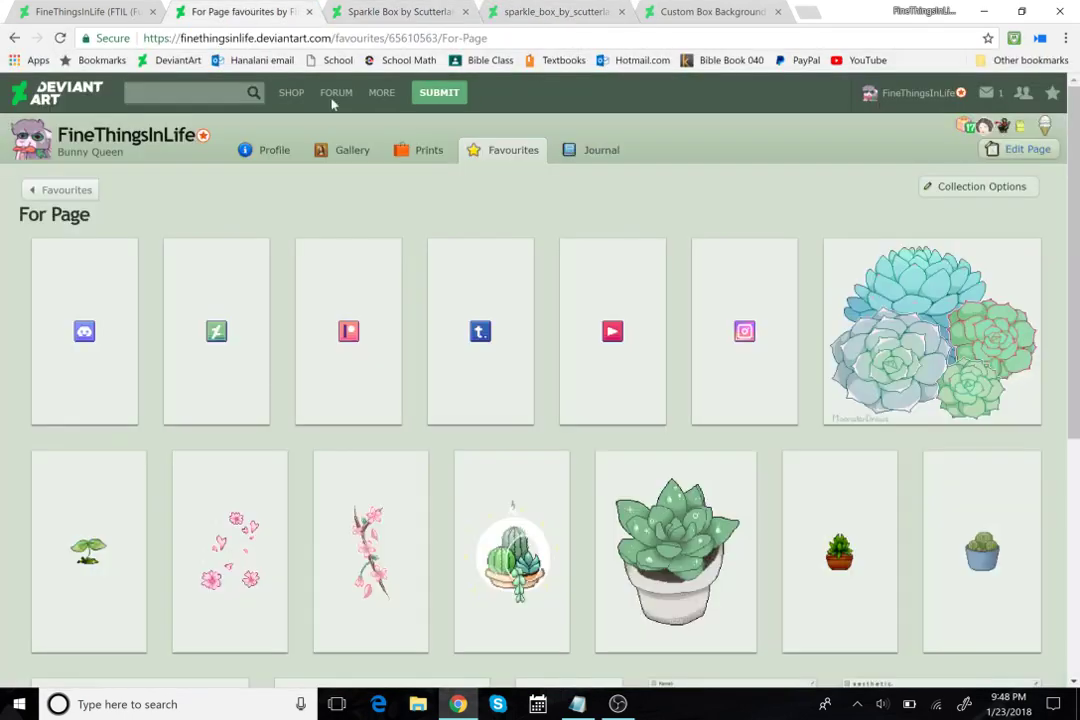
click(708, 11)
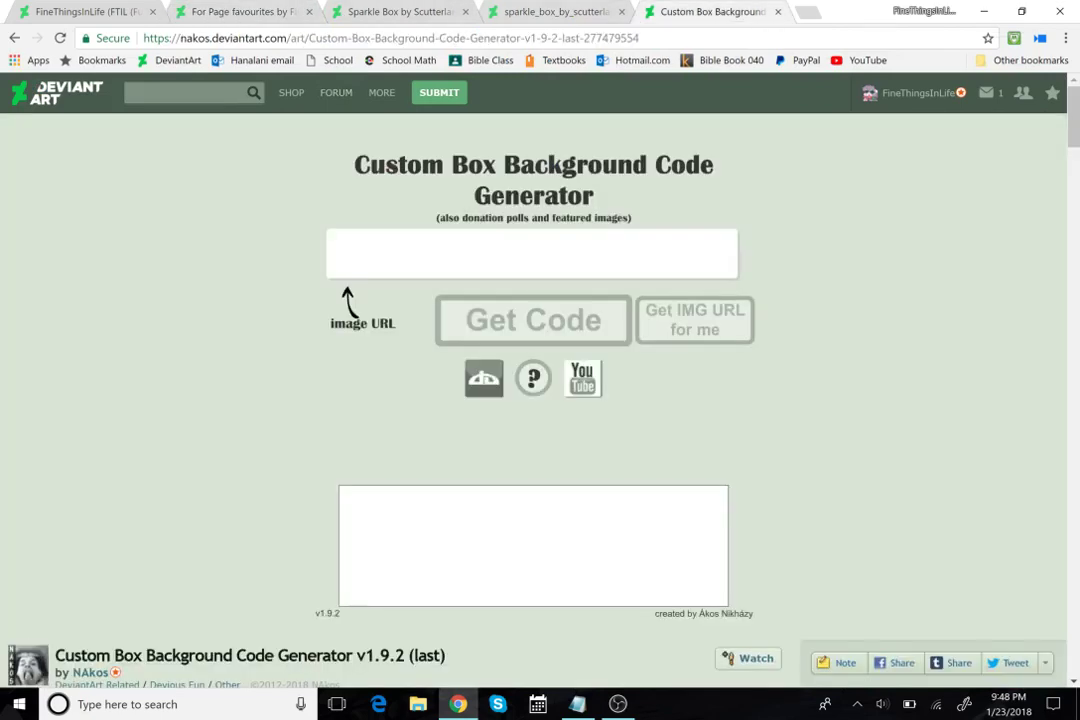
right_click(490, 258)
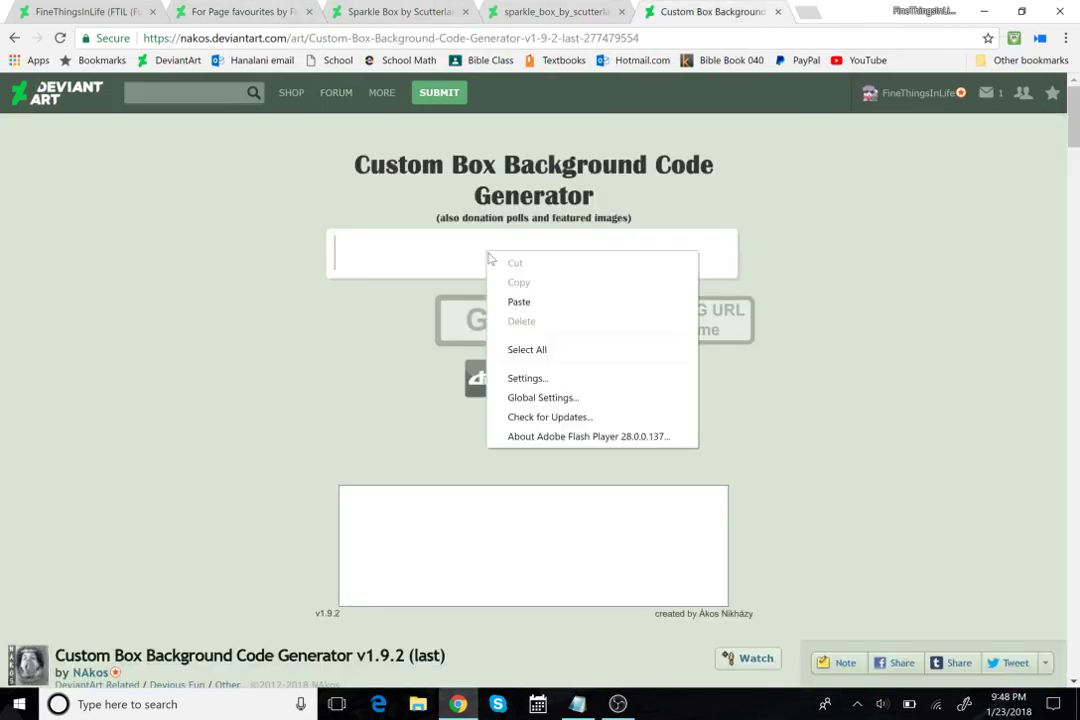
click(546, 302)
key(Return)
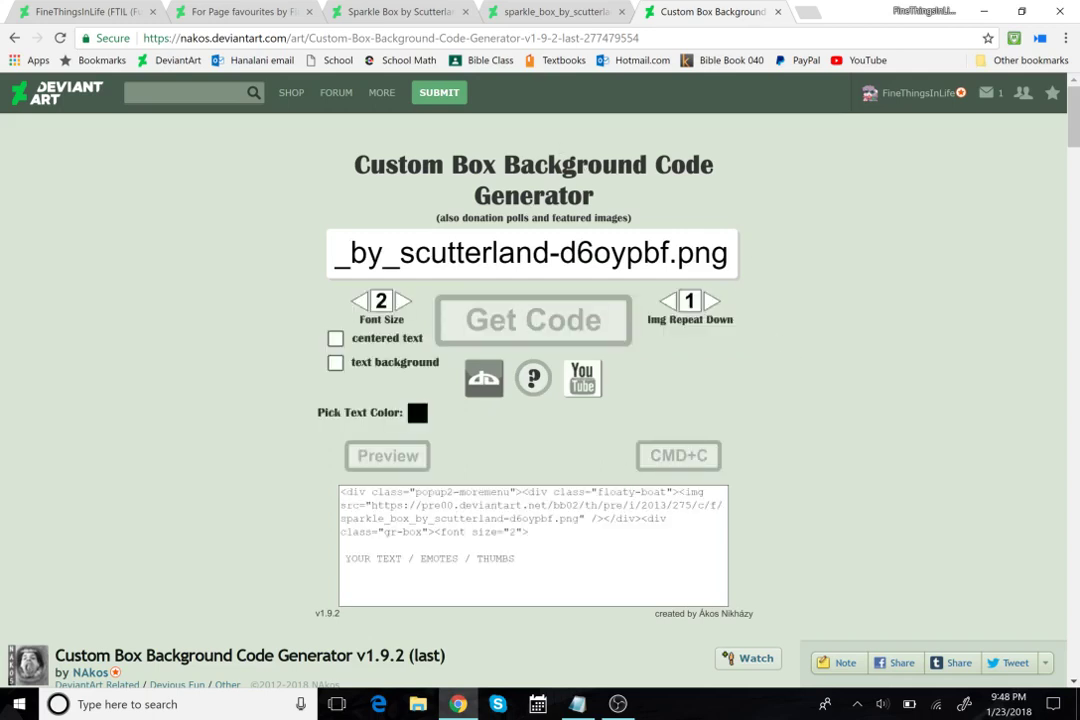
Copy the generated box code up to and including the div class="gr-box" tag.
drag(433, 532, 282, 406)
right_click(313, 254)
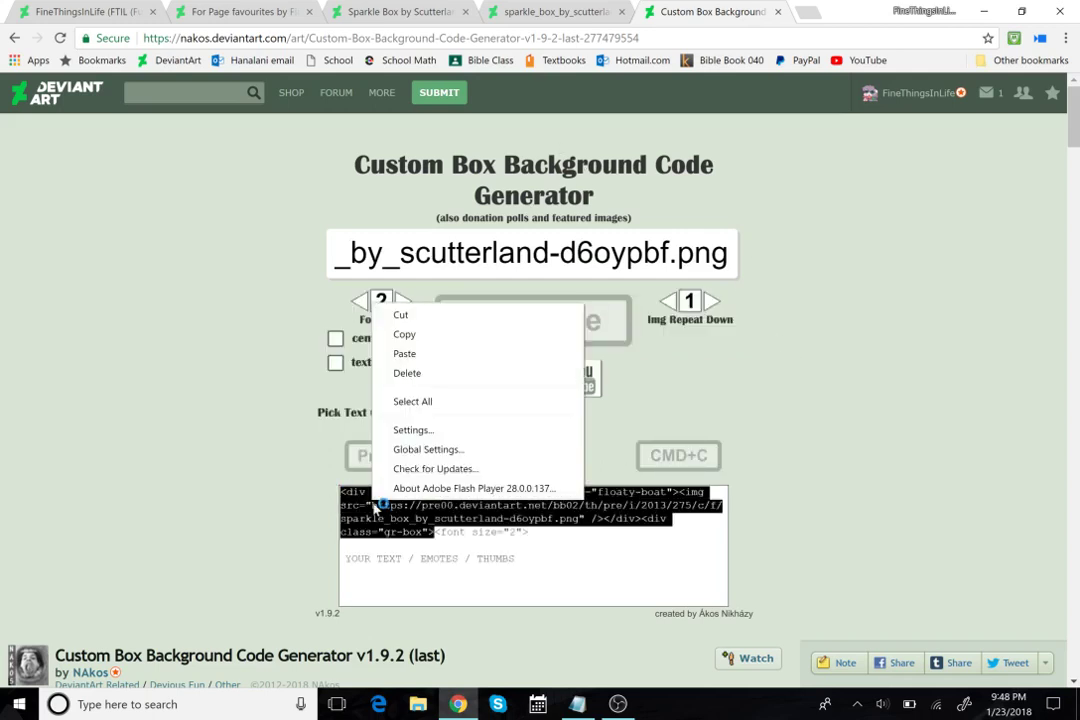
click(438, 337)
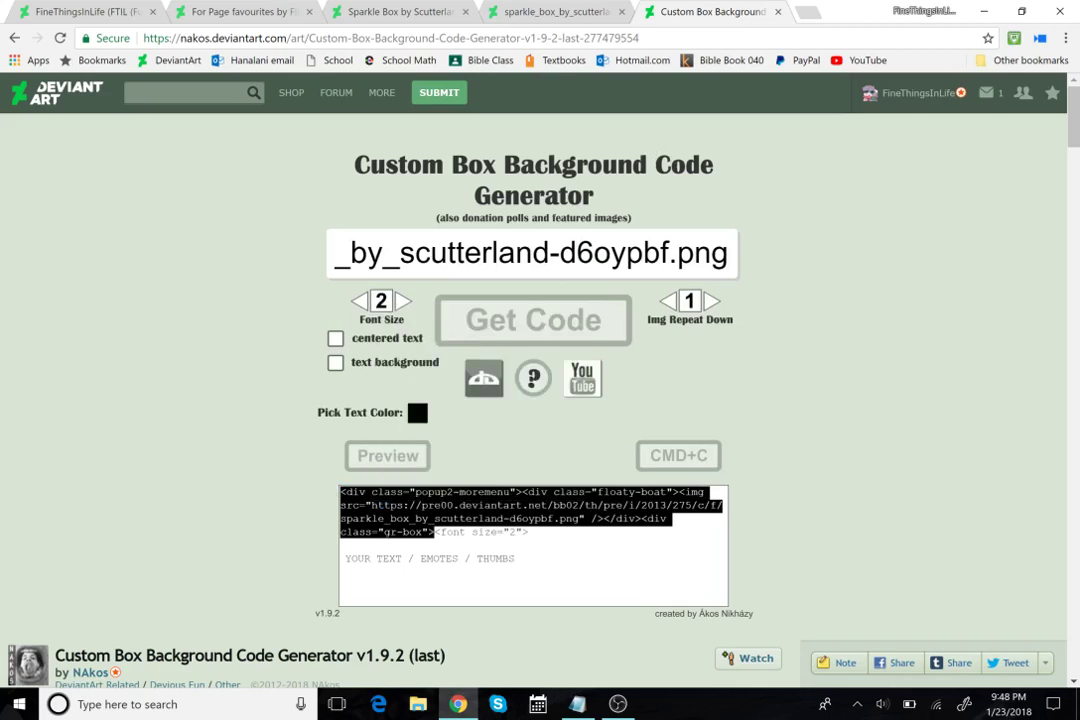
Look through the For Page favourites collection and return to the code generator.
click(357, 9)
click(228, 9)
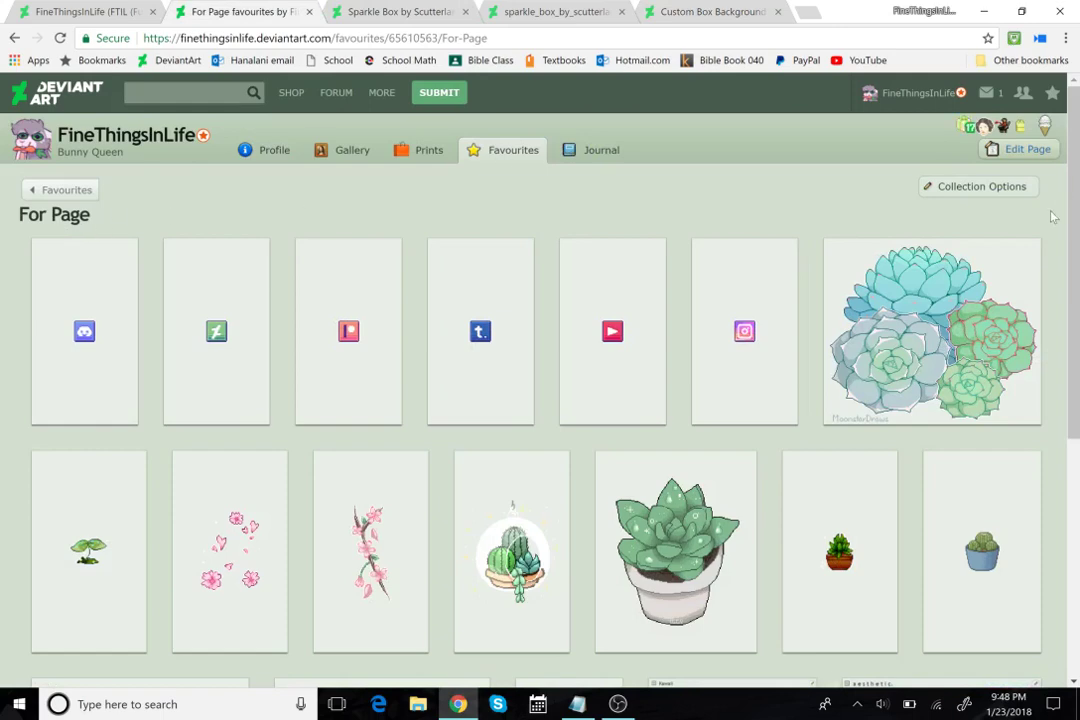
drag(1076, 180, 1075, 370)
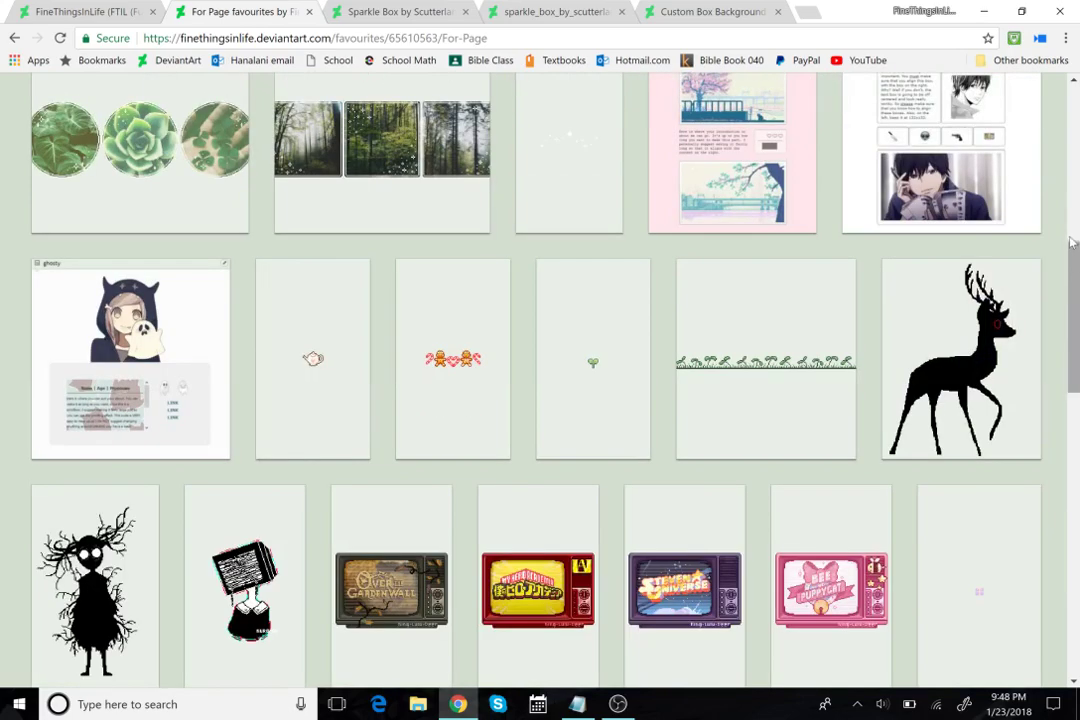
drag(1072, 242, 1072, 103)
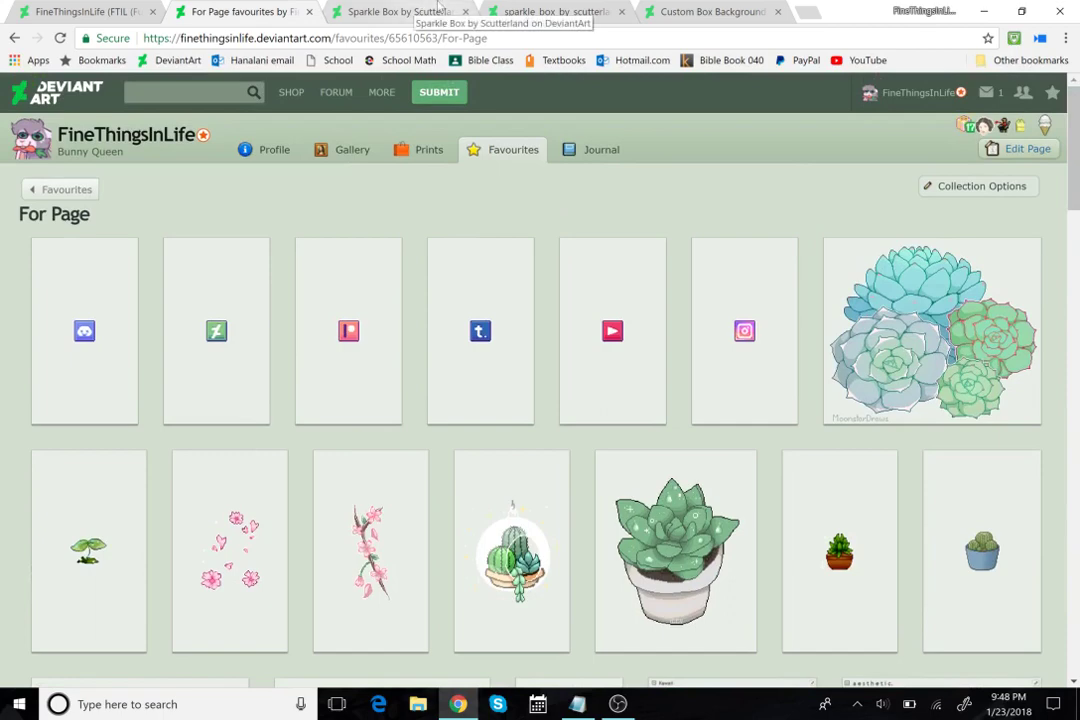
click(705, 11)
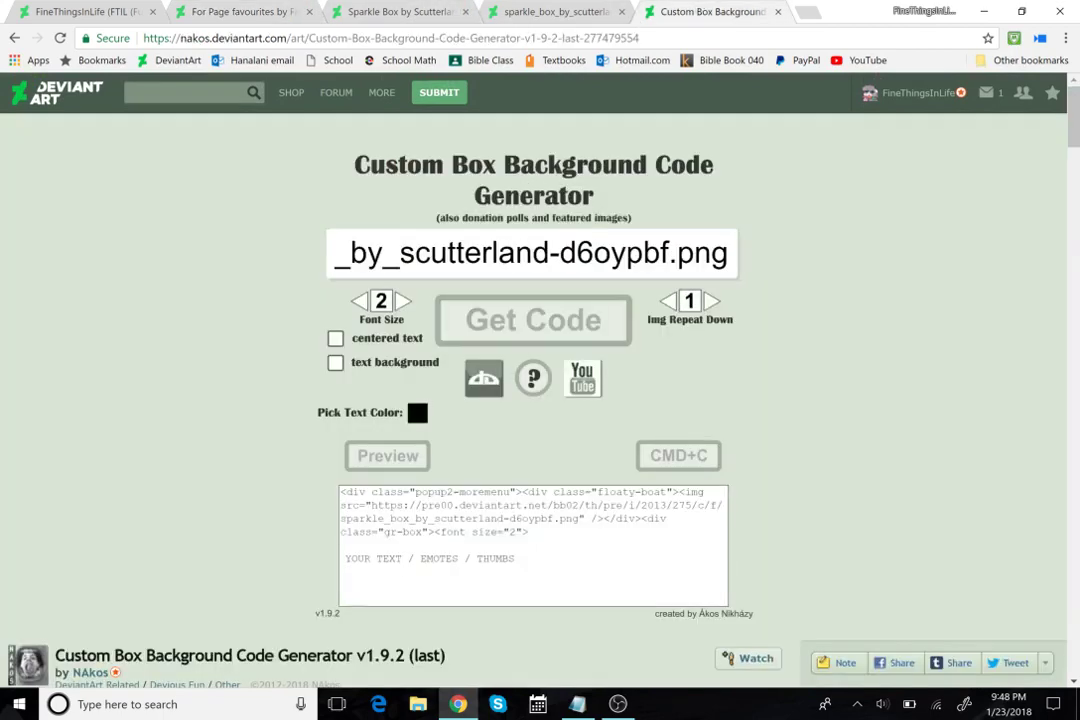
Copy the generated background code through div class="gr-box", leaving out the font size="2" tag and the placeholder text.
drag(434, 533, 340, 491)
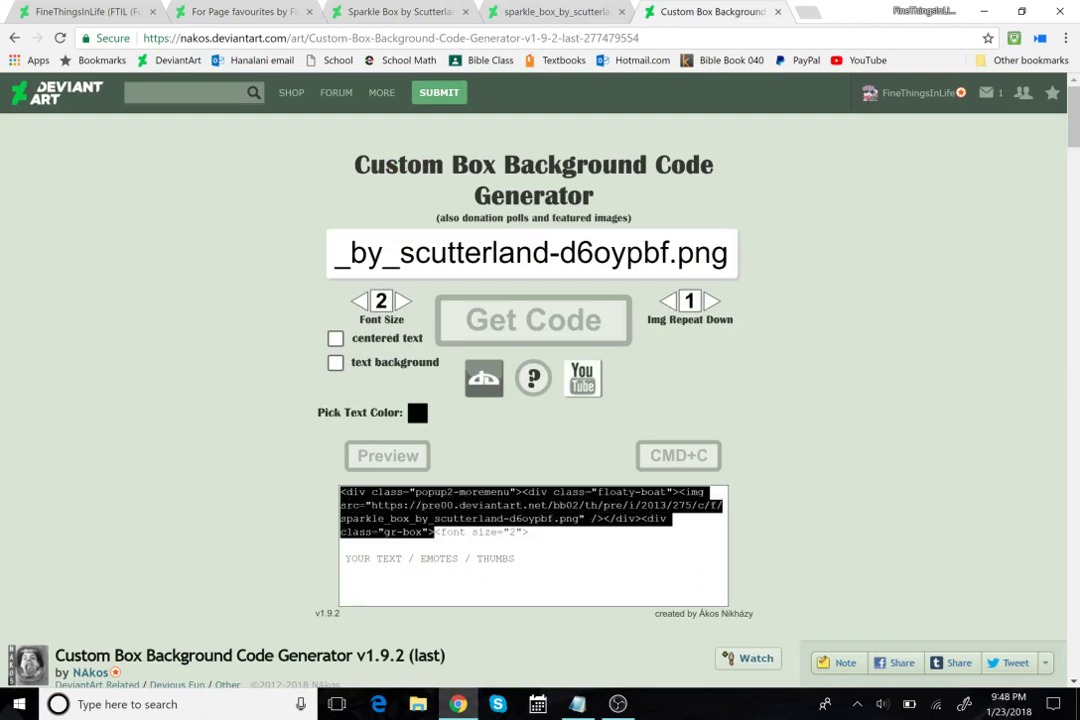
right_click(378, 511)
click(430, 346)
drag(530, 533, 446, 533)
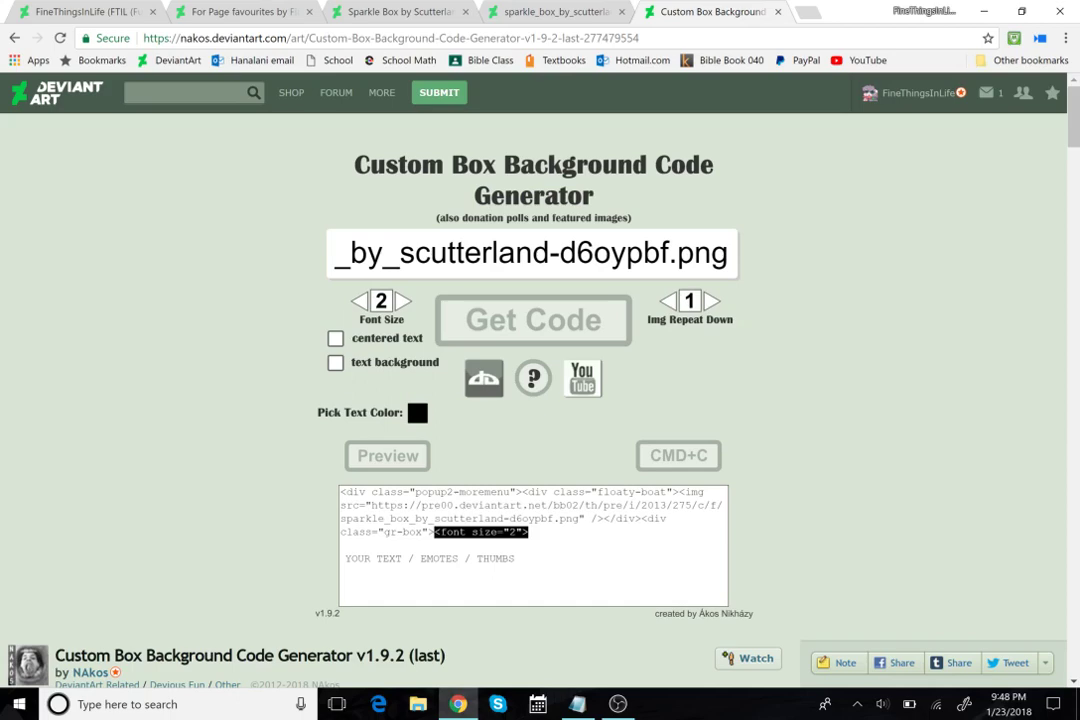
click(436, 534)
Paste the copied background code into the contents of the profile's For Video widget and save the widget.
click(122, 5)
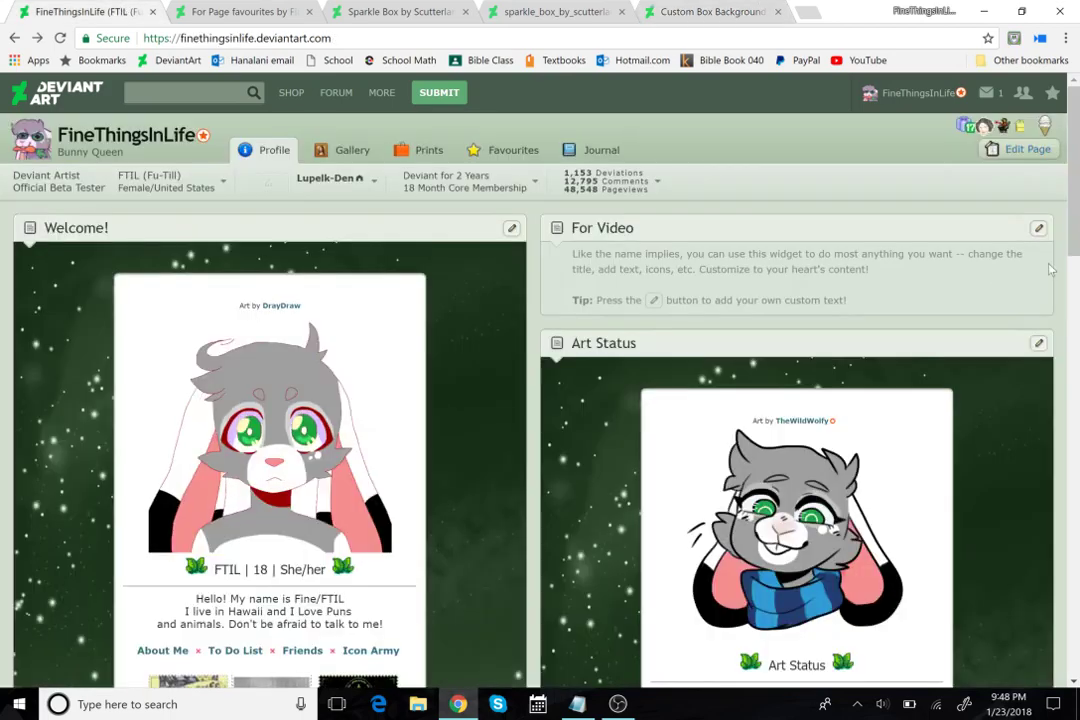
click(1037, 228)
click(955, 244)
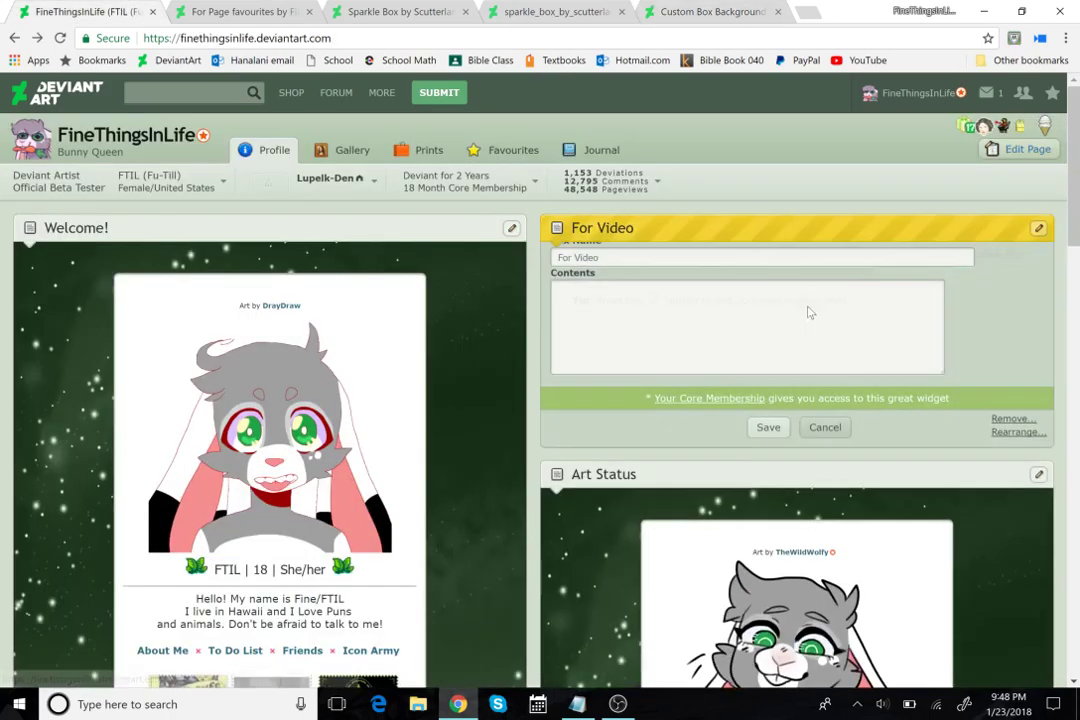
right_click(718, 322)
click(740, 419)
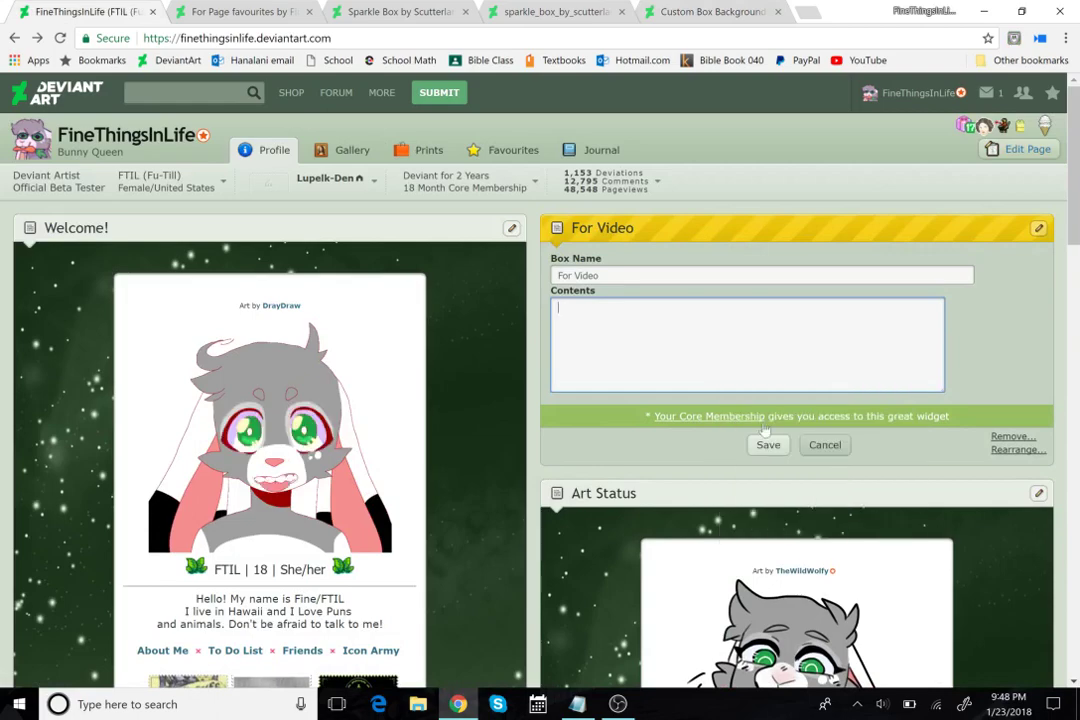
click(769, 447)
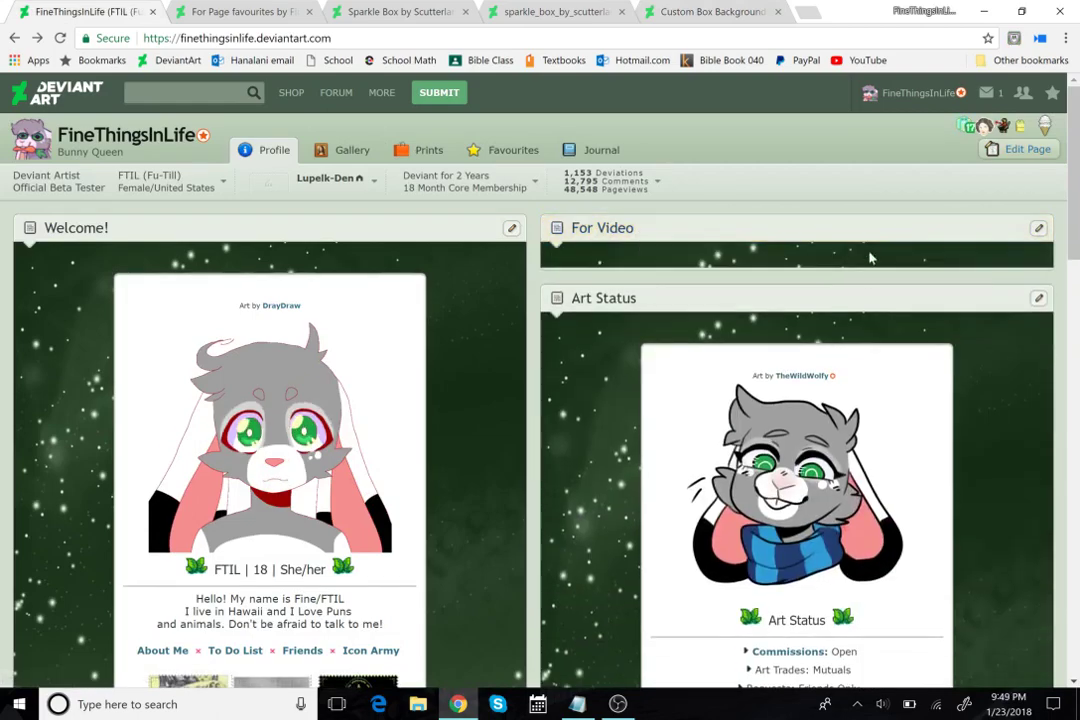
Look over the backgrounds and lengths of the profile page's custom boxes, from Welcome! and Art Status to God's Word.
scroll(603, 347, down, 5)
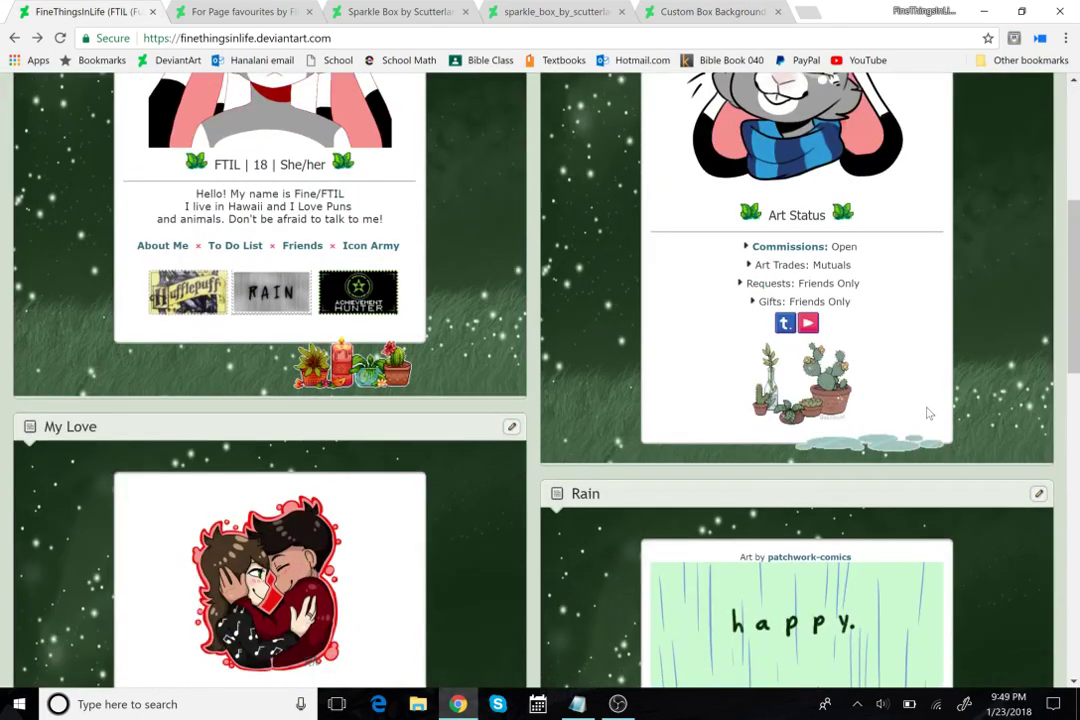
scroll(928, 415, up, 5)
scroll(600, 300, down, 3)
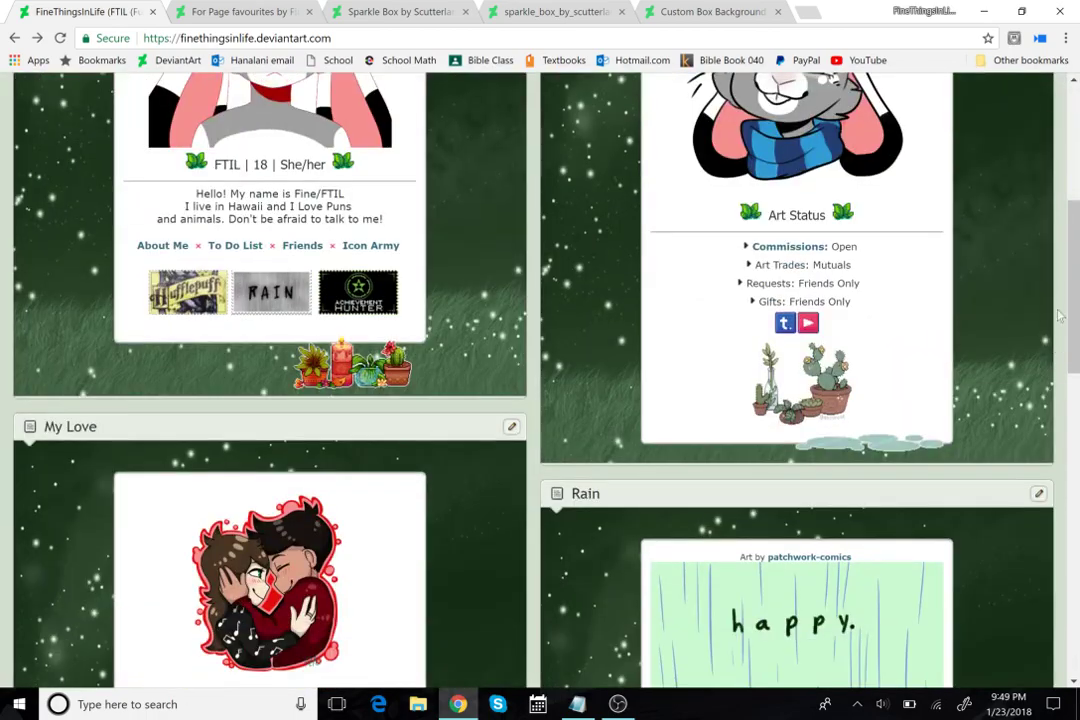
scroll(1022, 479, up, 2)
scroll(1022, 479, up, 2)
scroll(410, 433, down, 6)
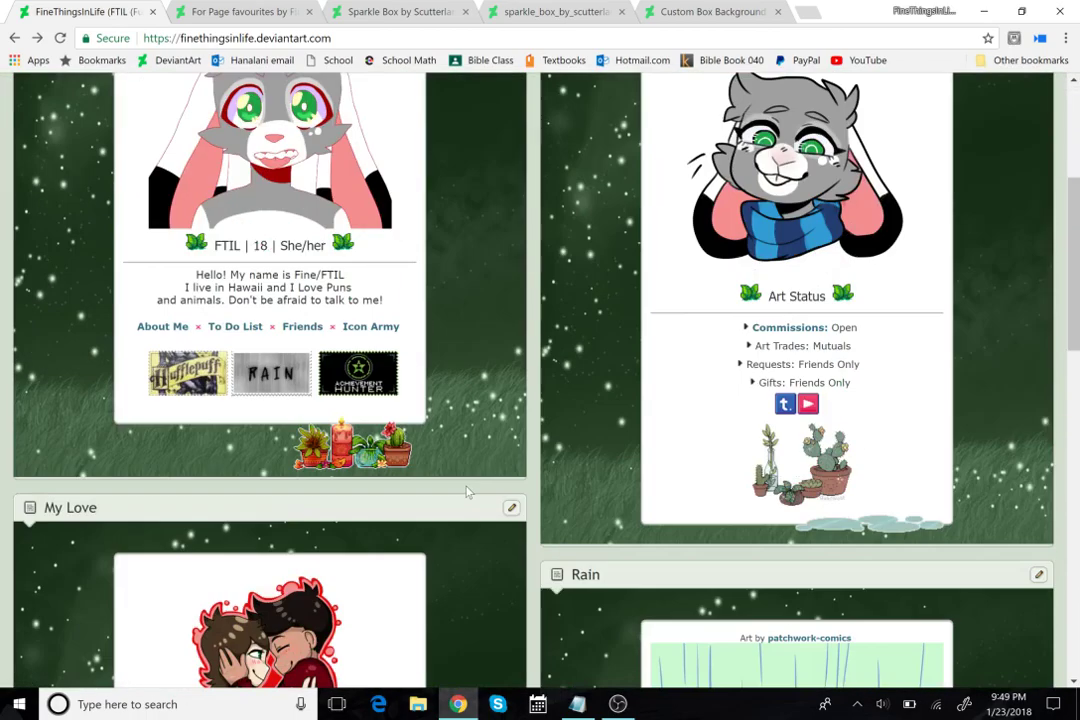
scroll(506, 473, down, 5)
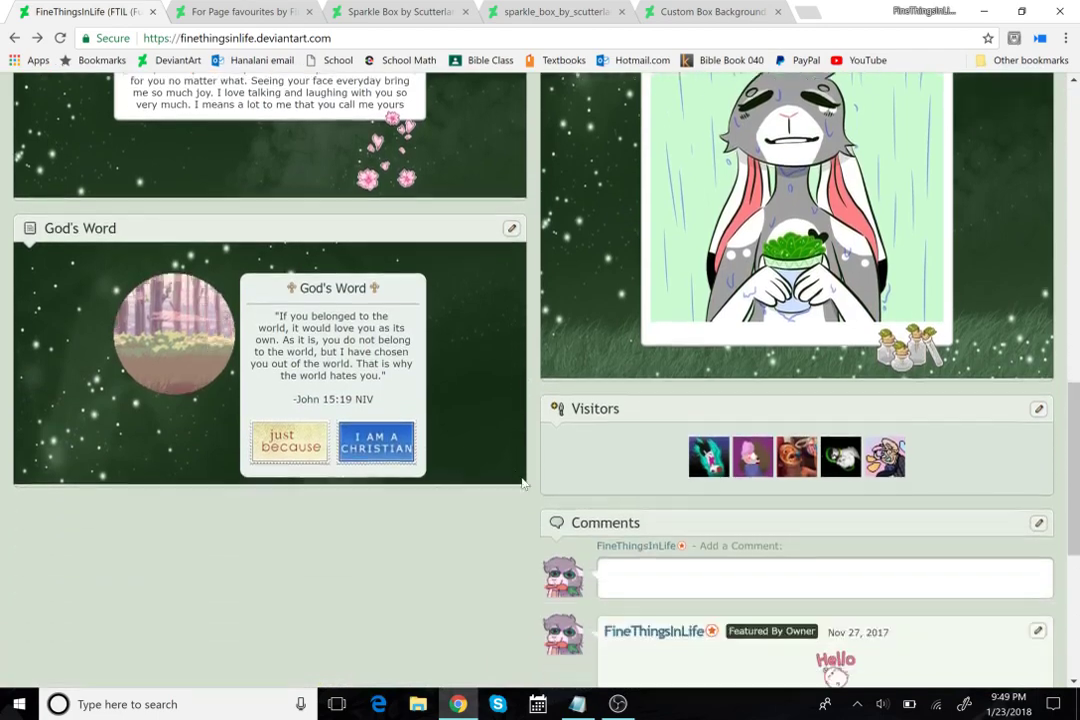
scroll(536, 490, up, 4)
scroll(537, 500, up, 7)
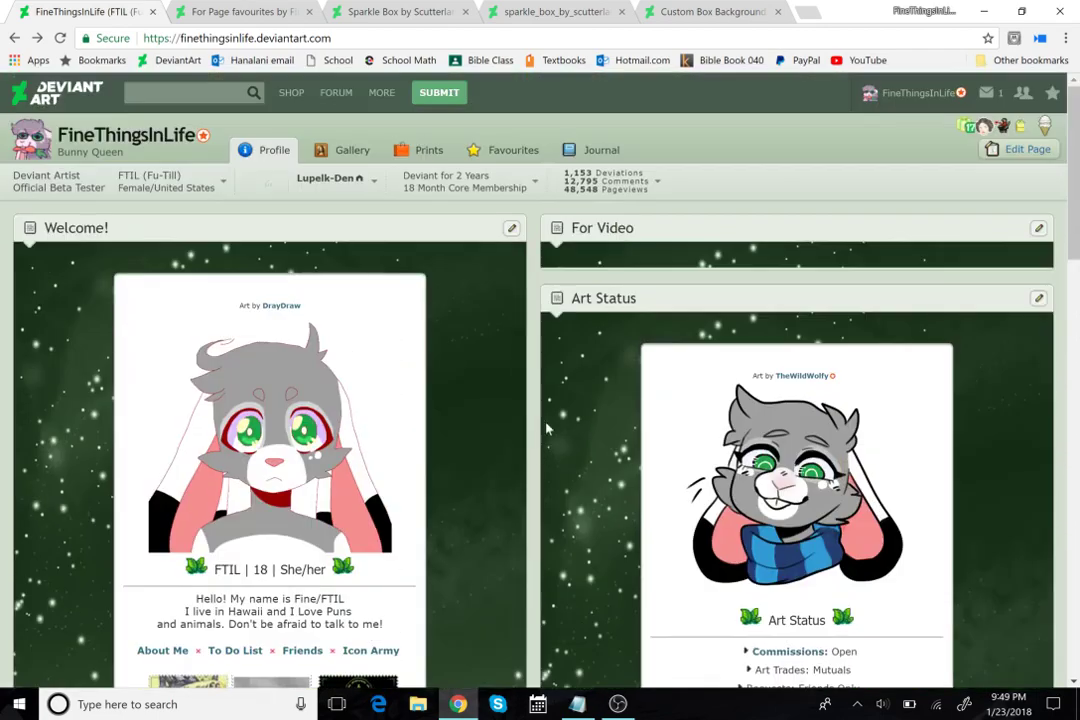
Close the browser tab that shows the full Sparkle Box image.
click(376, 9)
click(555, 11)
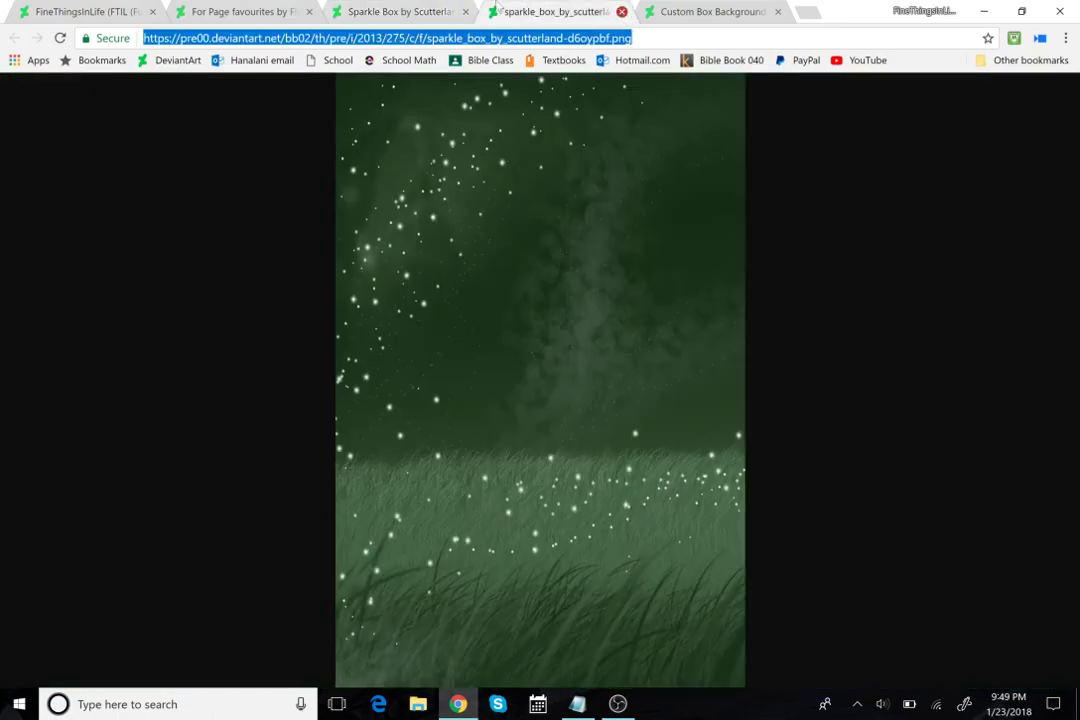
click(622, 11)
Go to the For Page favourites collection and put it into edit mode.
click(240, 11)
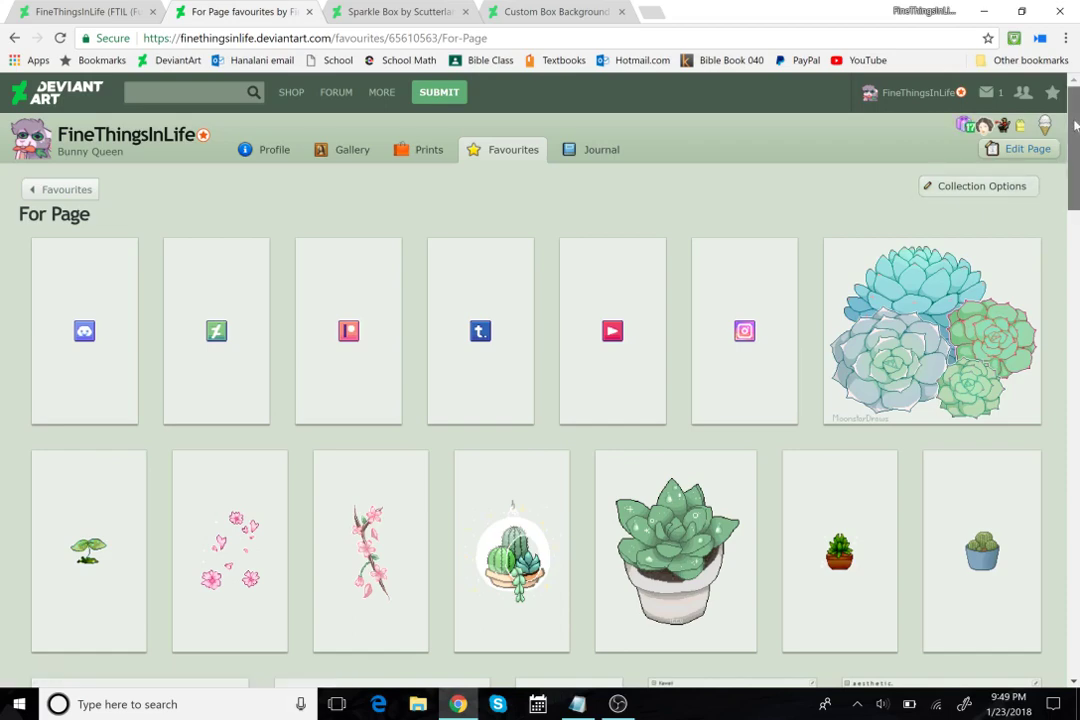
scroll(936, 205, down, 2)
scroll(540, 380, down, 2)
scroll(540, 380, up, 4)
click(1014, 150)
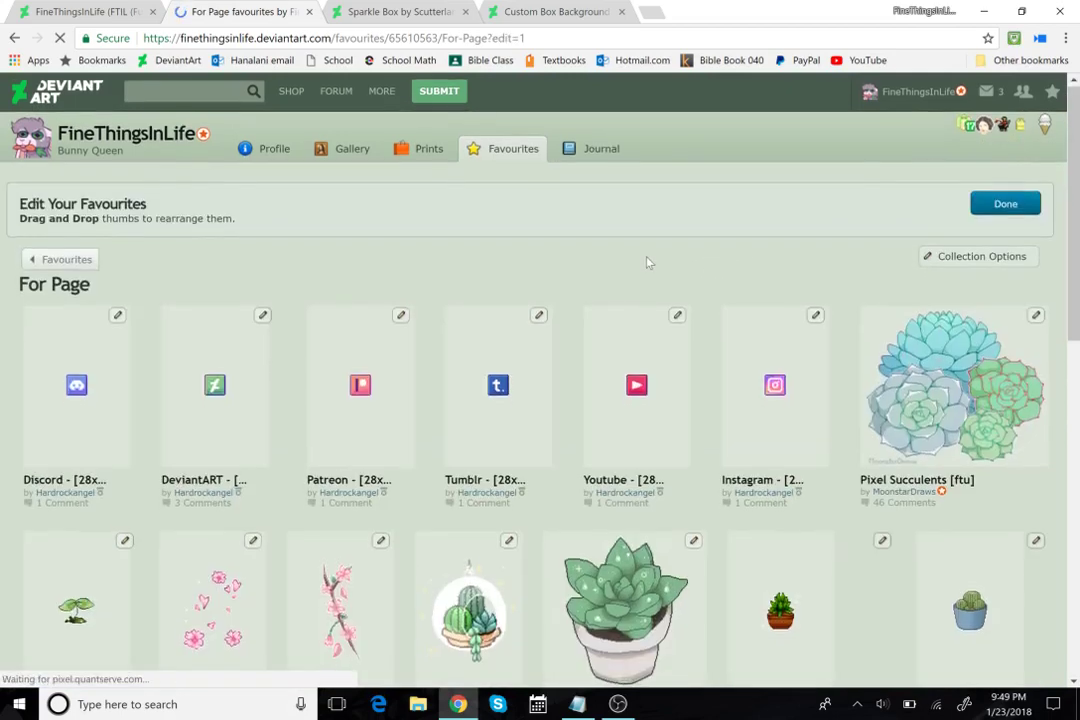
Open the Kawaii || F2U Custom Box Code artwork from the collection and examine its preview and code link.
scroll(620, 240, down, 3)
scroll(565, 200, up, 2)
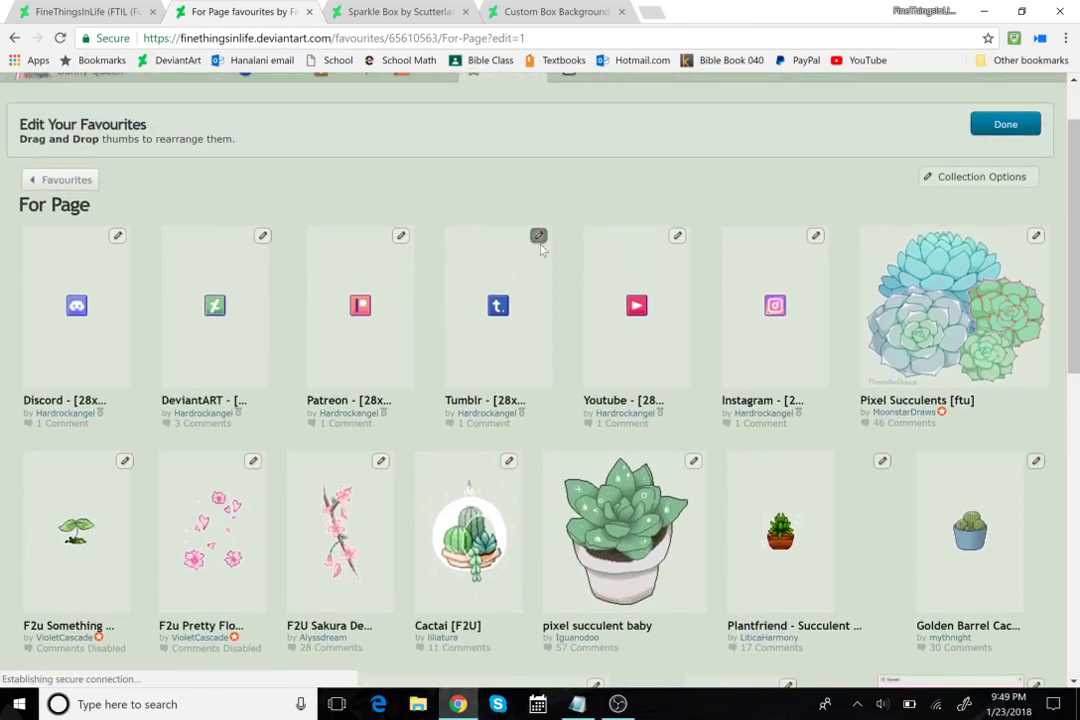
click(538, 235)
click(606, 222)
scroll(549, 255, down, 7)
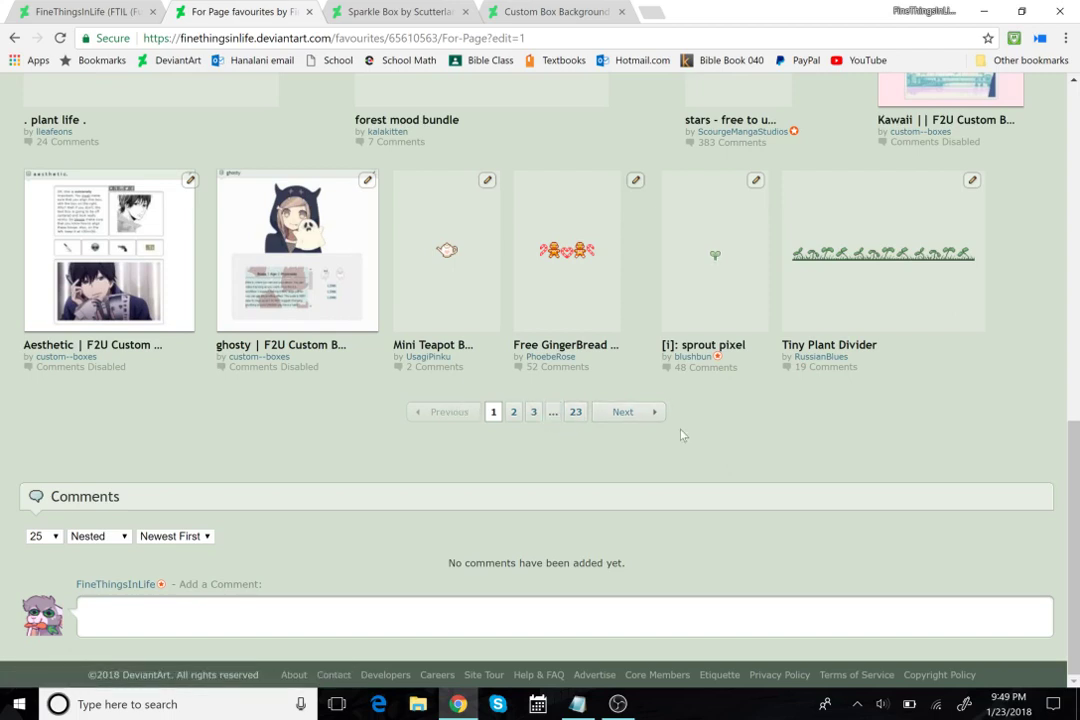
scroll(674, 434, up, 2)
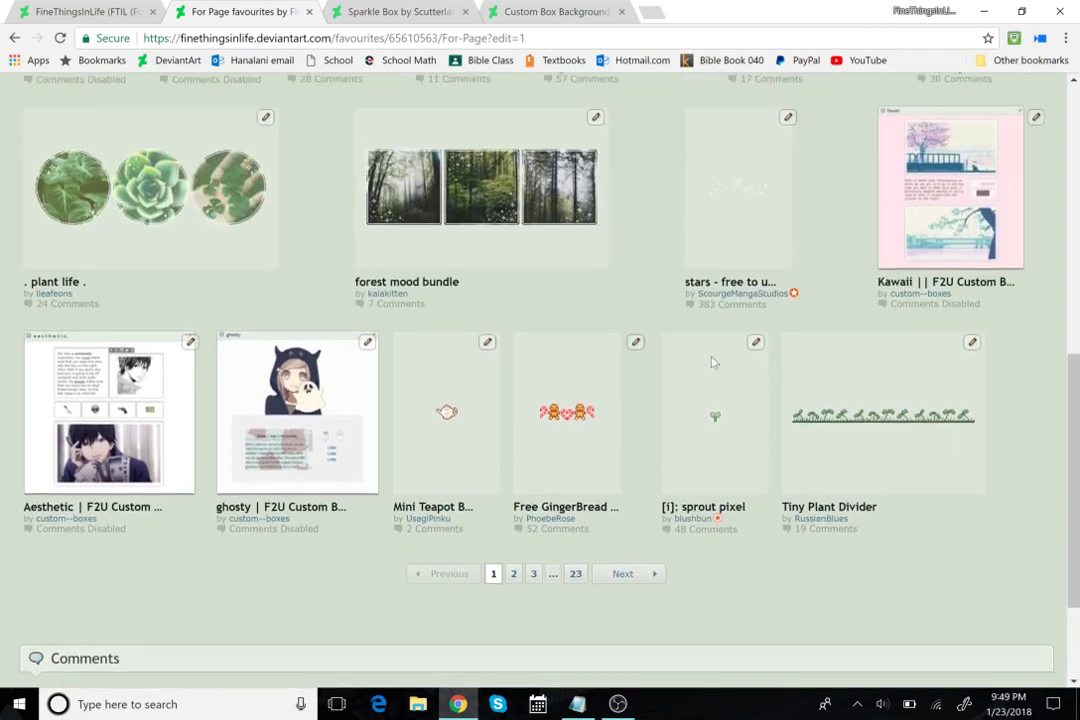
click(945, 196)
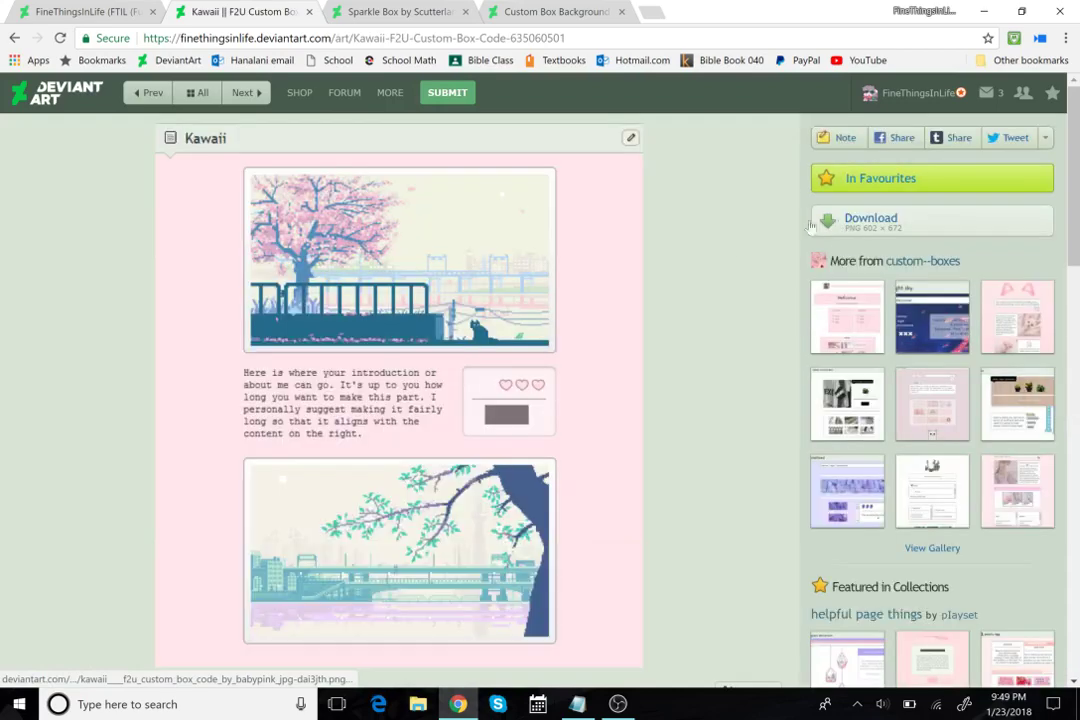
scroll(668, 247, down, 2)
scroll(677, 246, up, 1)
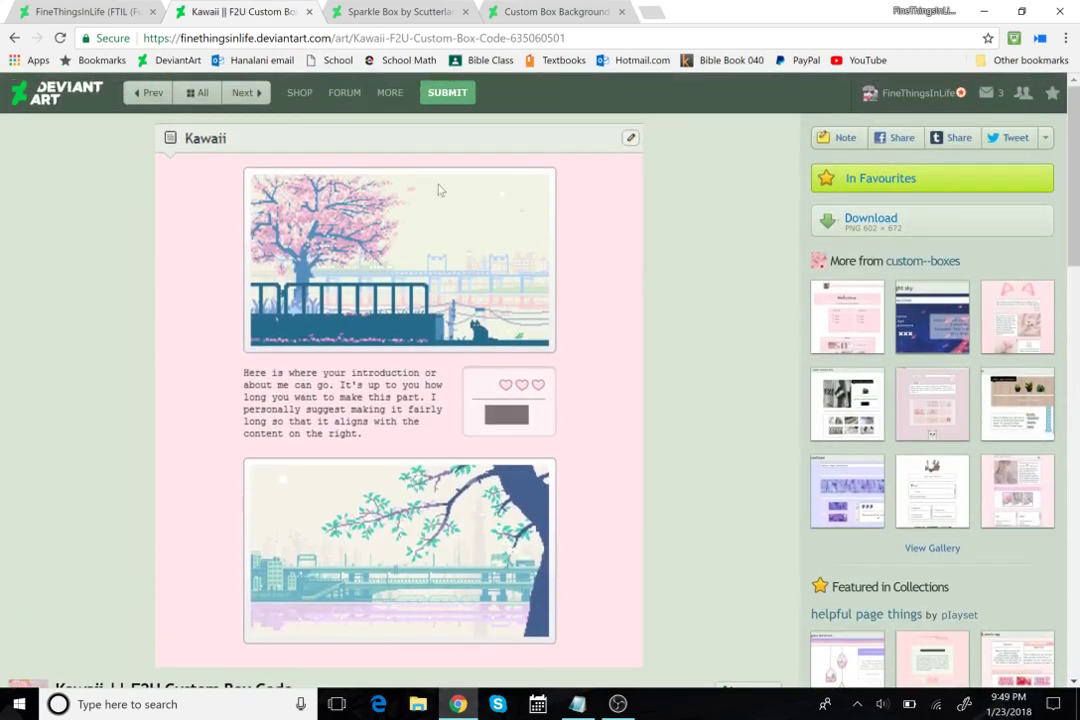
scroll(521, 386, down, 4)
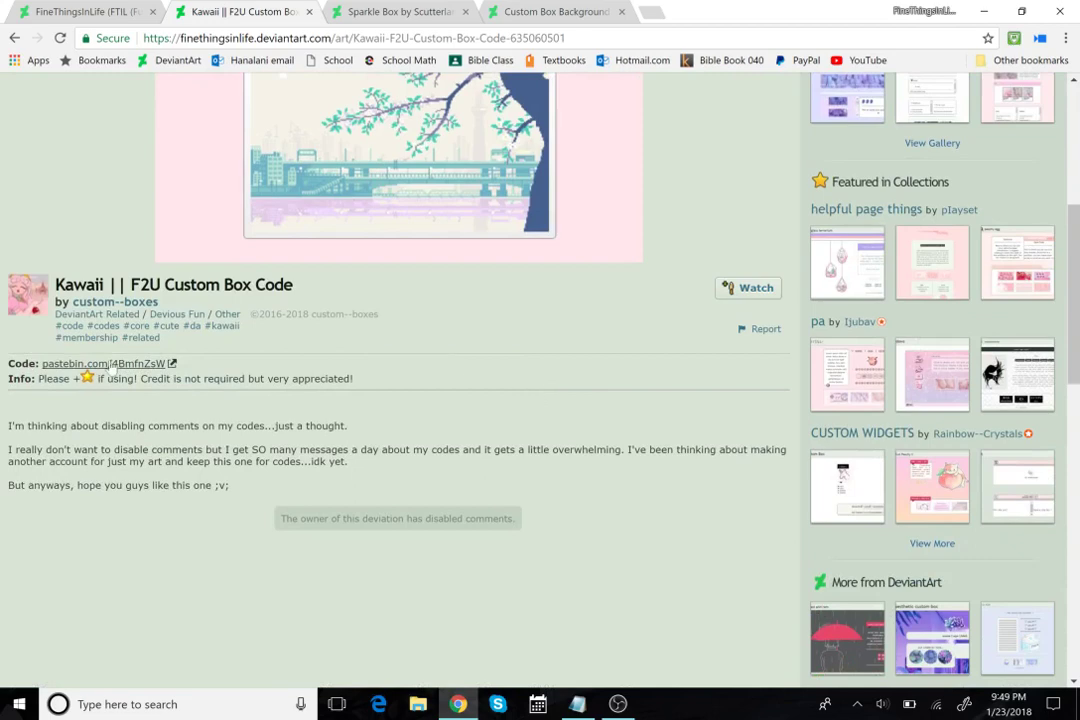
scroll(578, 376, up, 4)
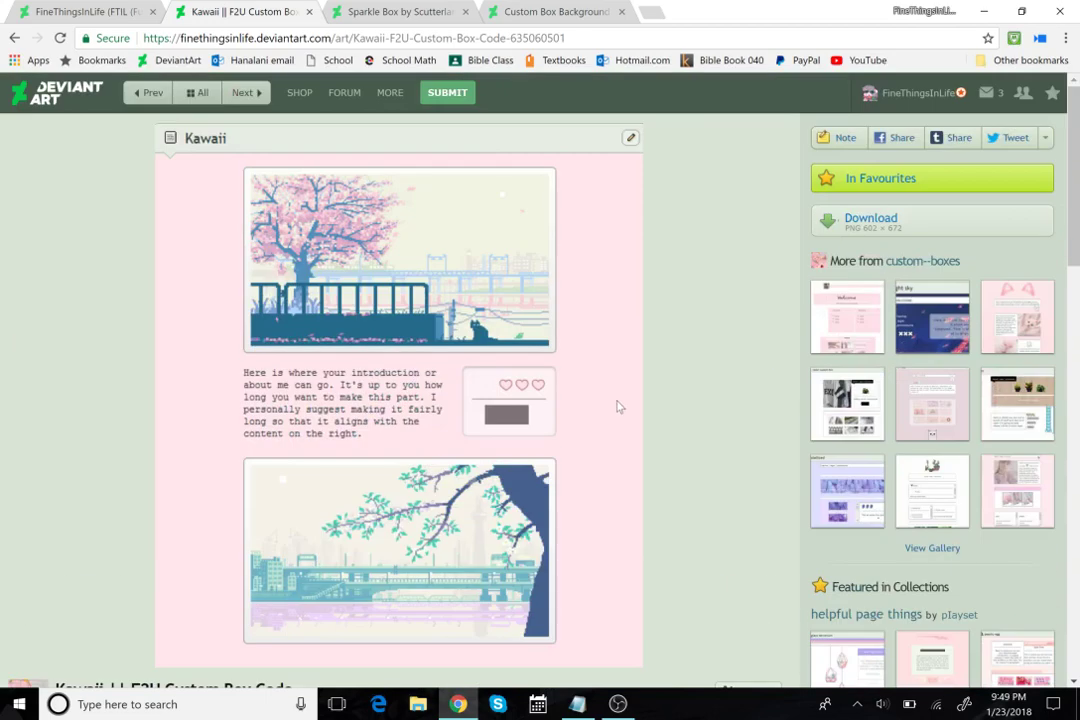
Return to the For Page collection and look through its second page.
click(192, 92)
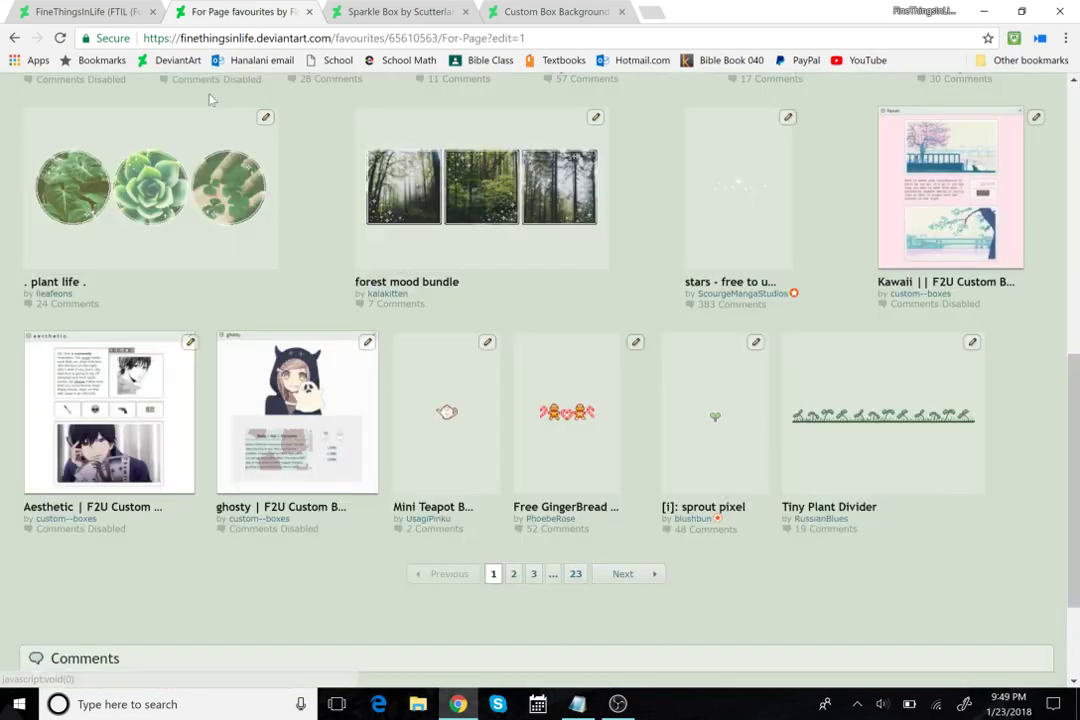
click(643, 575)
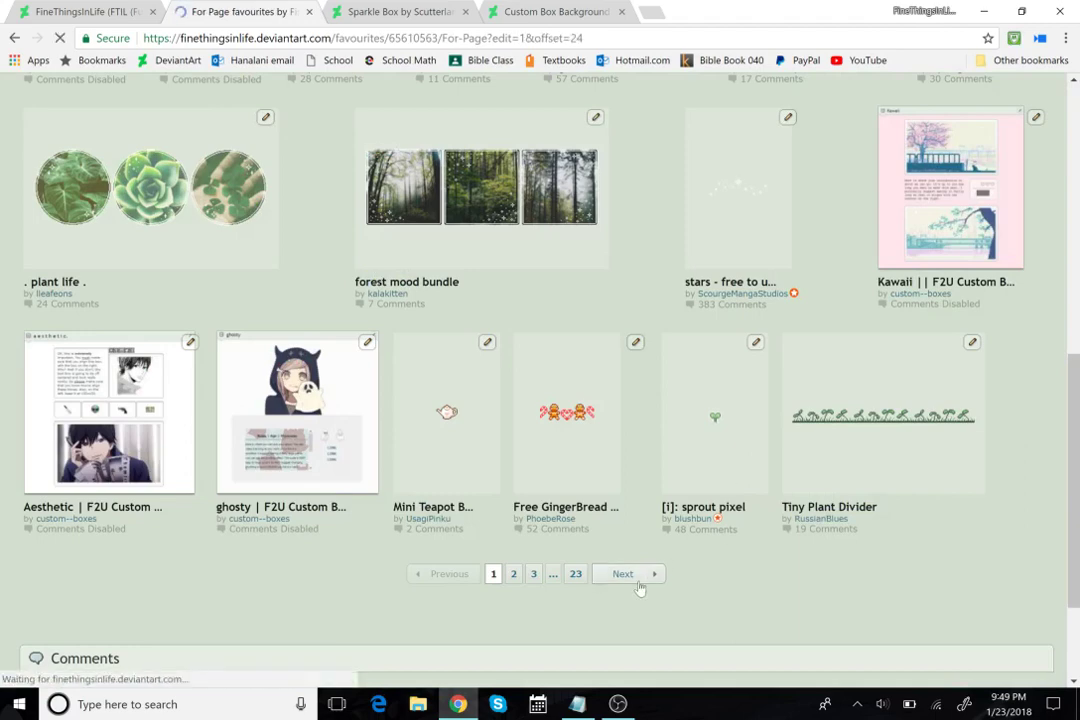
scroll(540, 449, down, 5)
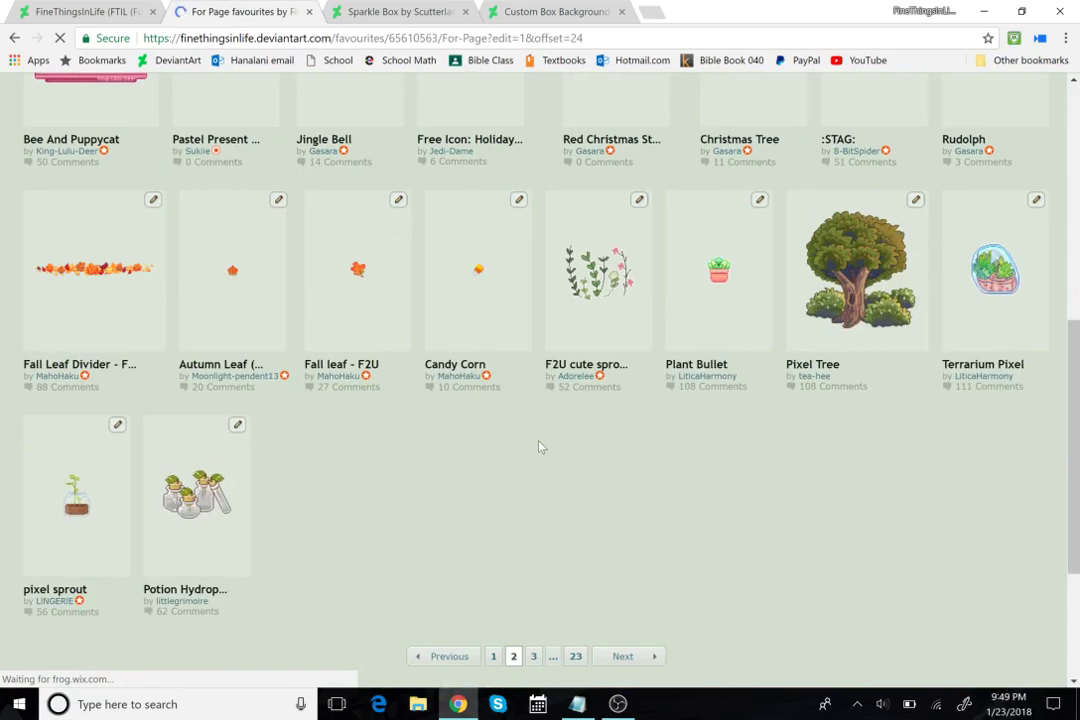
scroll(535, 444, up, 10)
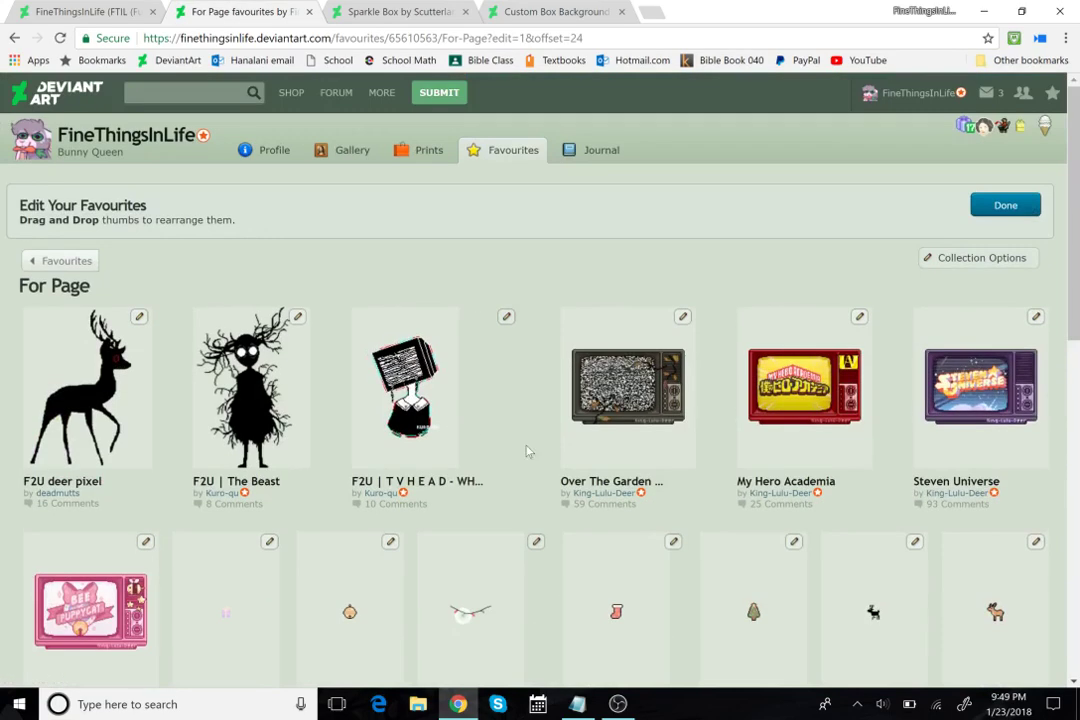
Open the profile's Welcome! widget for editing and examine the background code at the start of its contents.
click(147, 7)
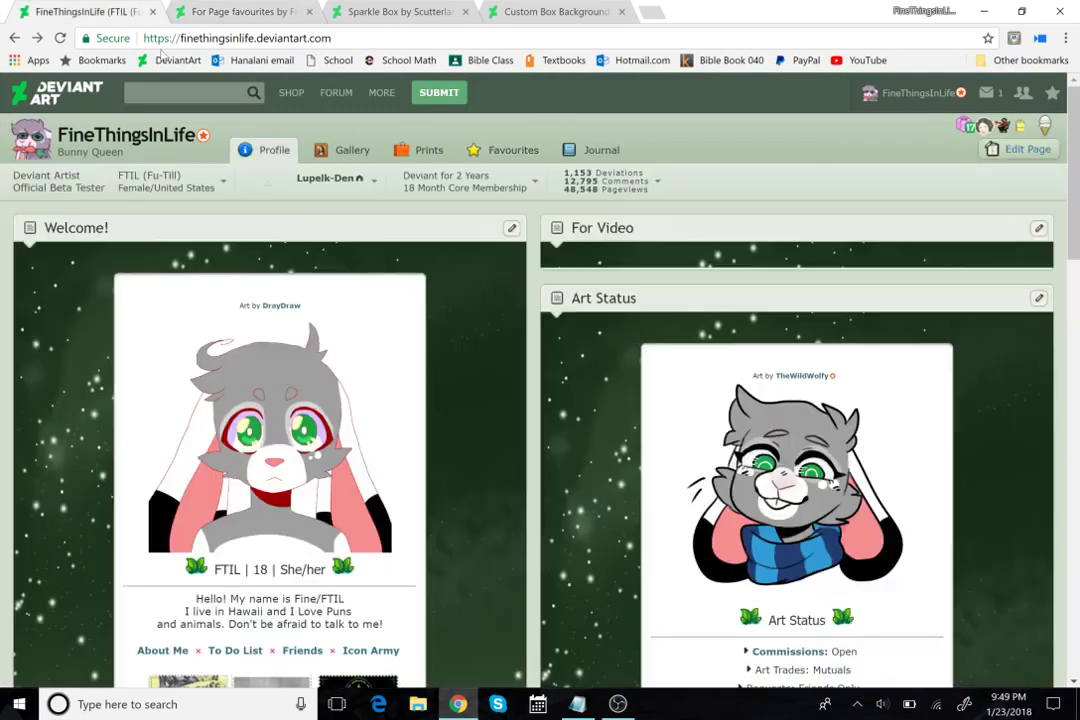
click(511, 228)
click(485, 252)
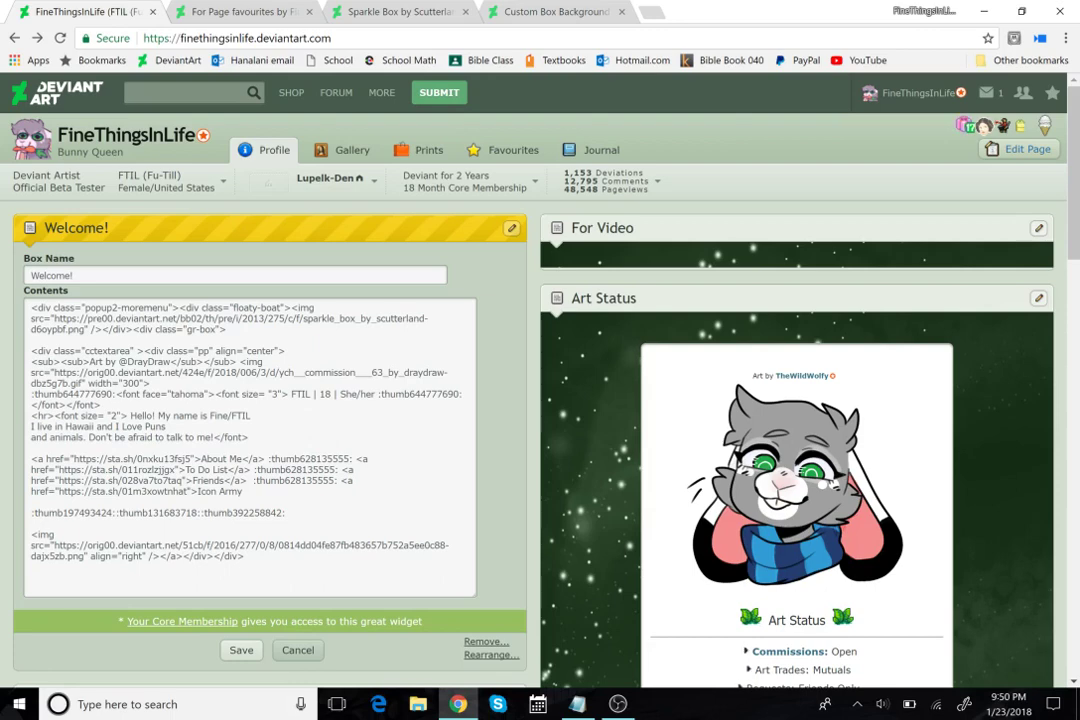
drag(228, 329, 3, 298)
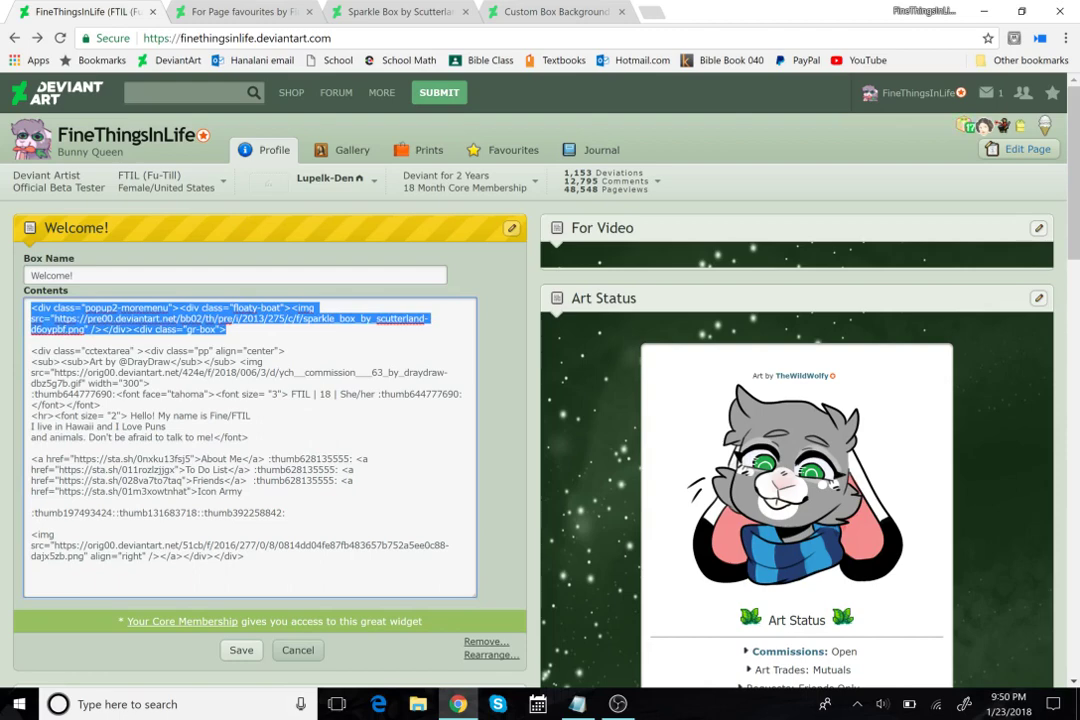
click(228, 329)
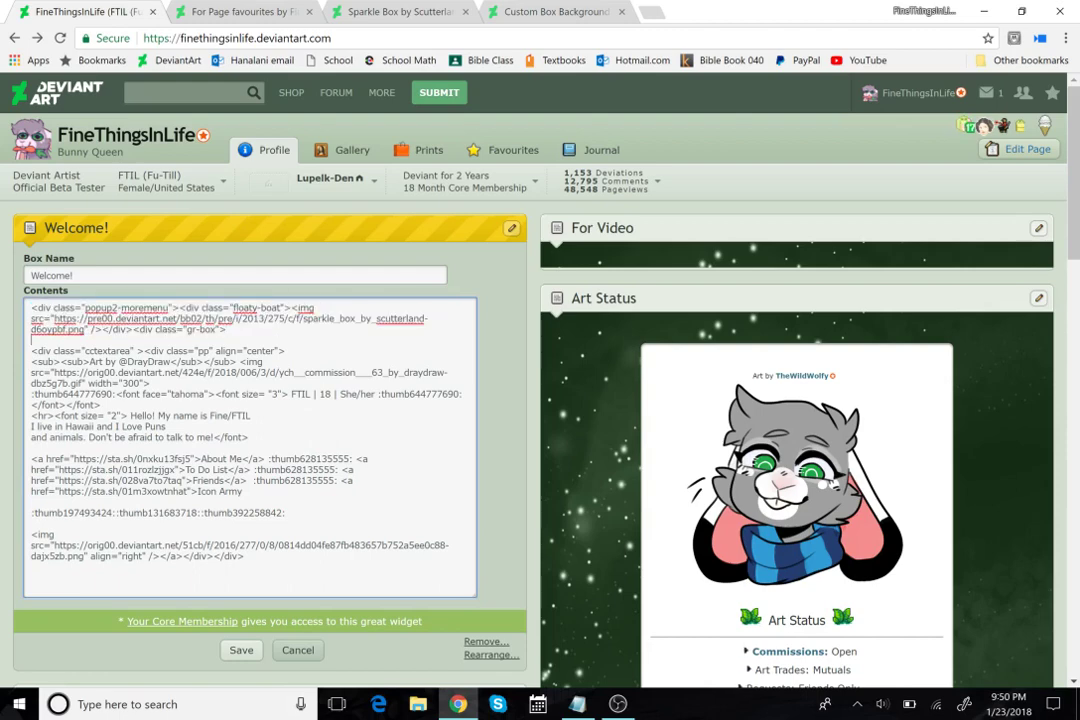
Examine the background code and the centre-aligned cctextarea div line in the Welcome! widget's contents.
click(32, 340)
double_click(145, 308)
click(184, 329)
drag(31, 351, 285, 351)
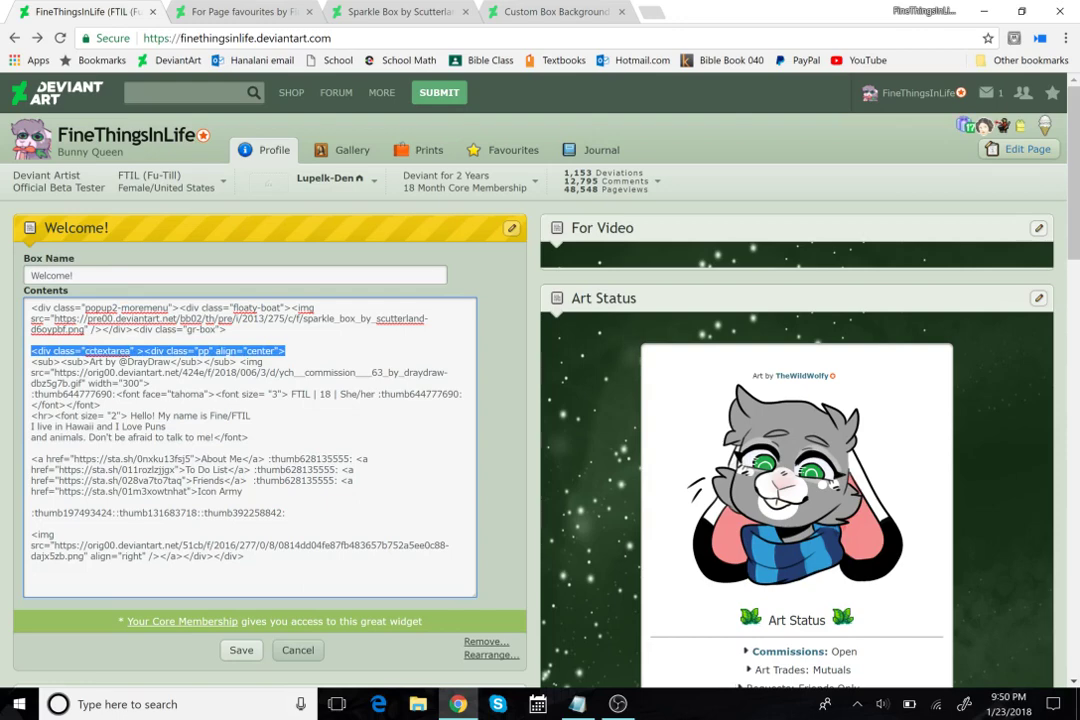
double_click(260, 351)
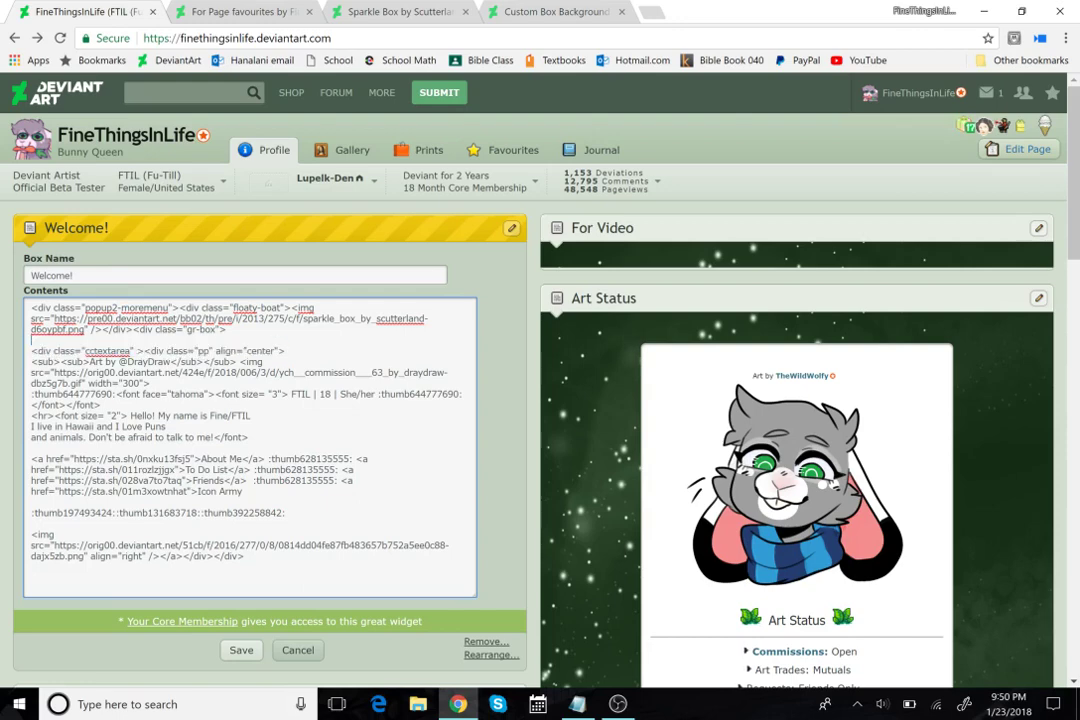
click(264, 362)
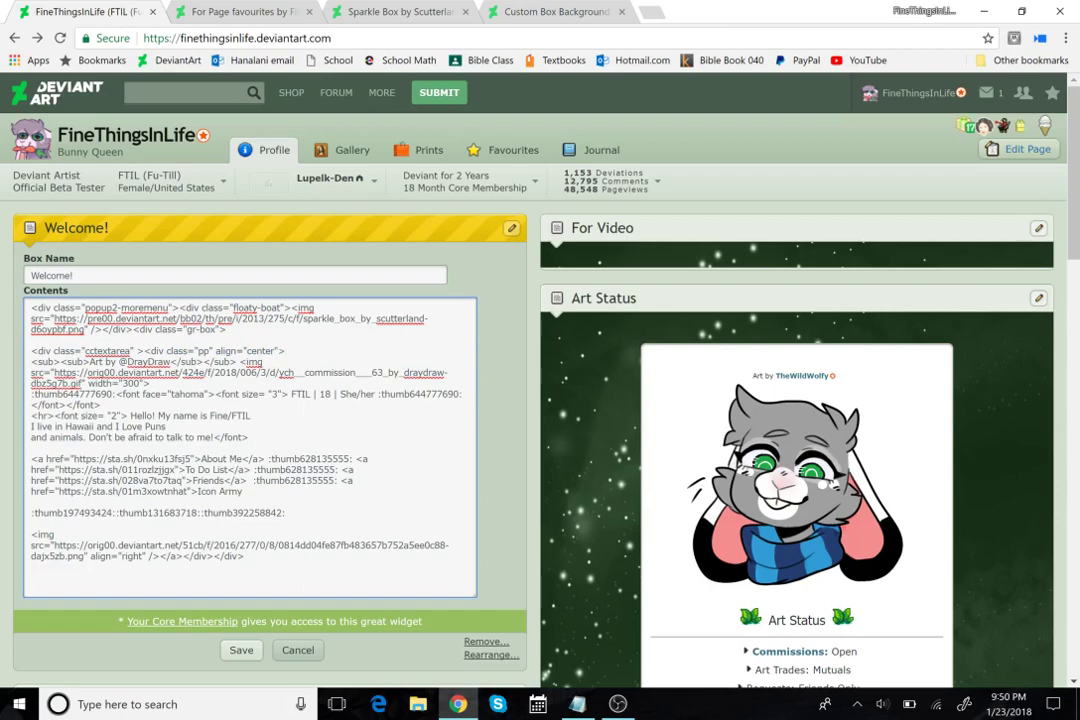
Examine the small art credit line in the Welcome! contents and compare it with the text in the Art Status box.
scroll(540, 400, down, 3)
scroll(540, 400, up, 3)
click(286, 351)
key(shift+End)
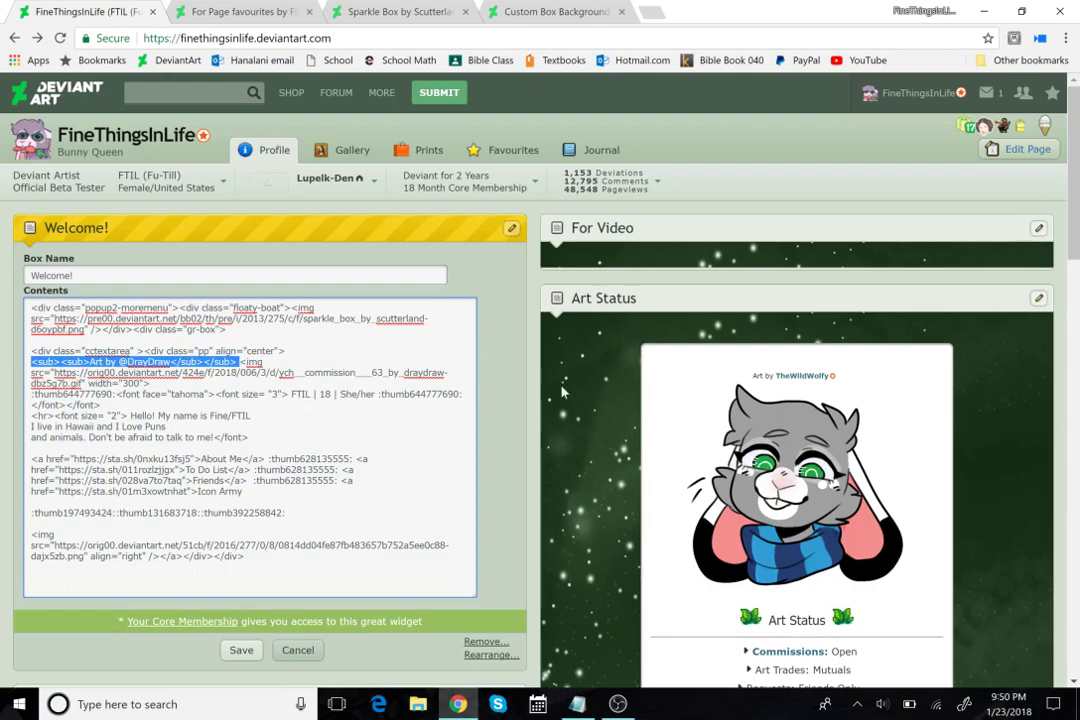
scroll(562, 392, down, 4)
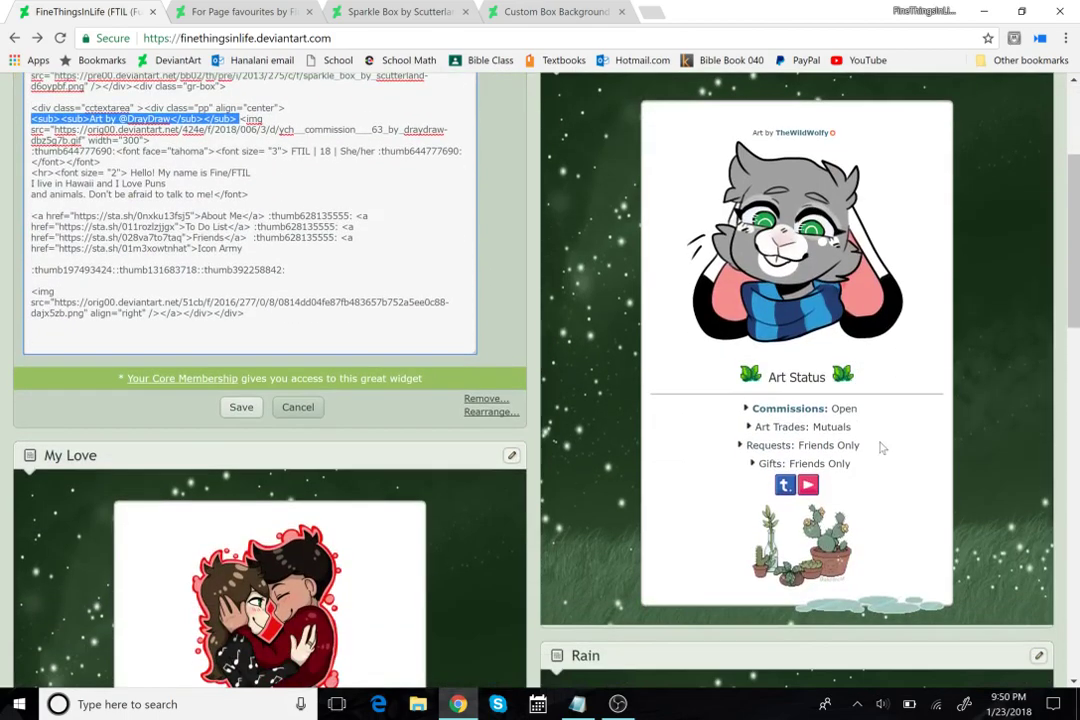
drag(880, 446, 739, 445)
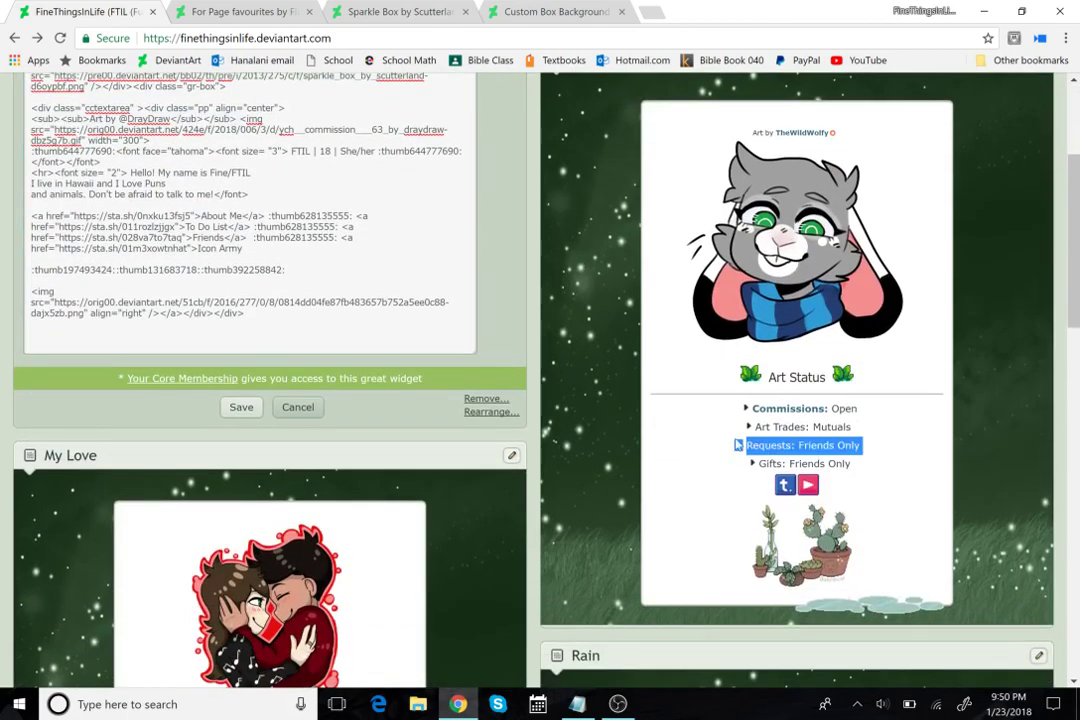
scroll(739, 445, up, 4)
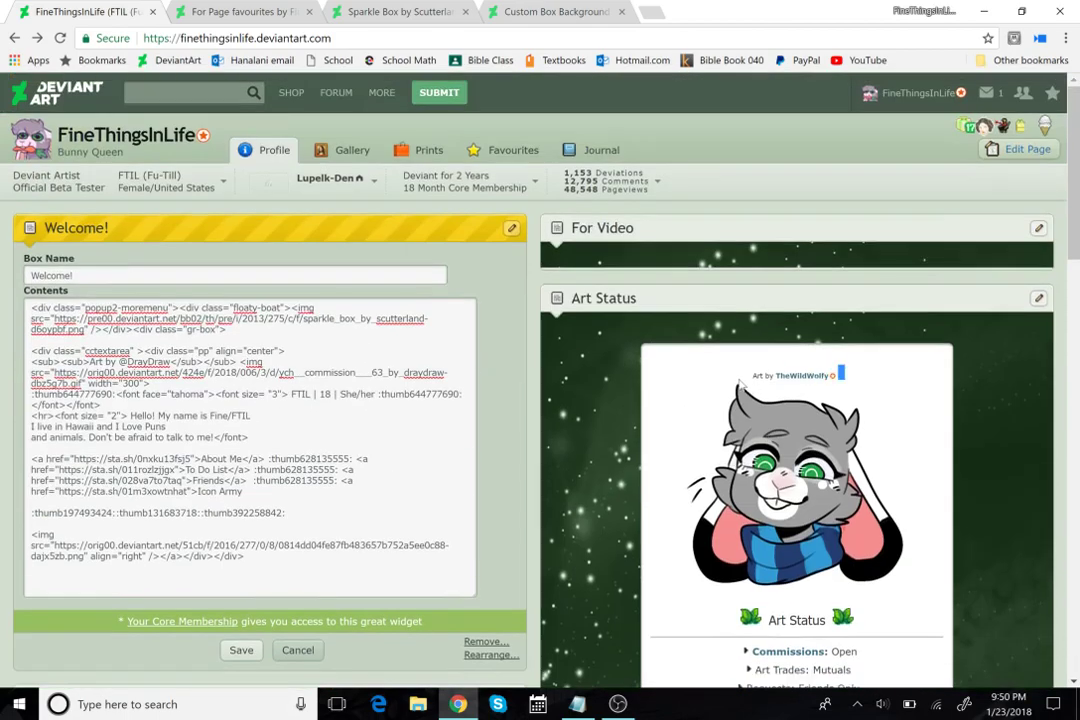
click(740, 384)
Try moving the small art credit to directly after the image code in the Welcome! contents, and discard the edit.
drag(237, 362, 31, 362)
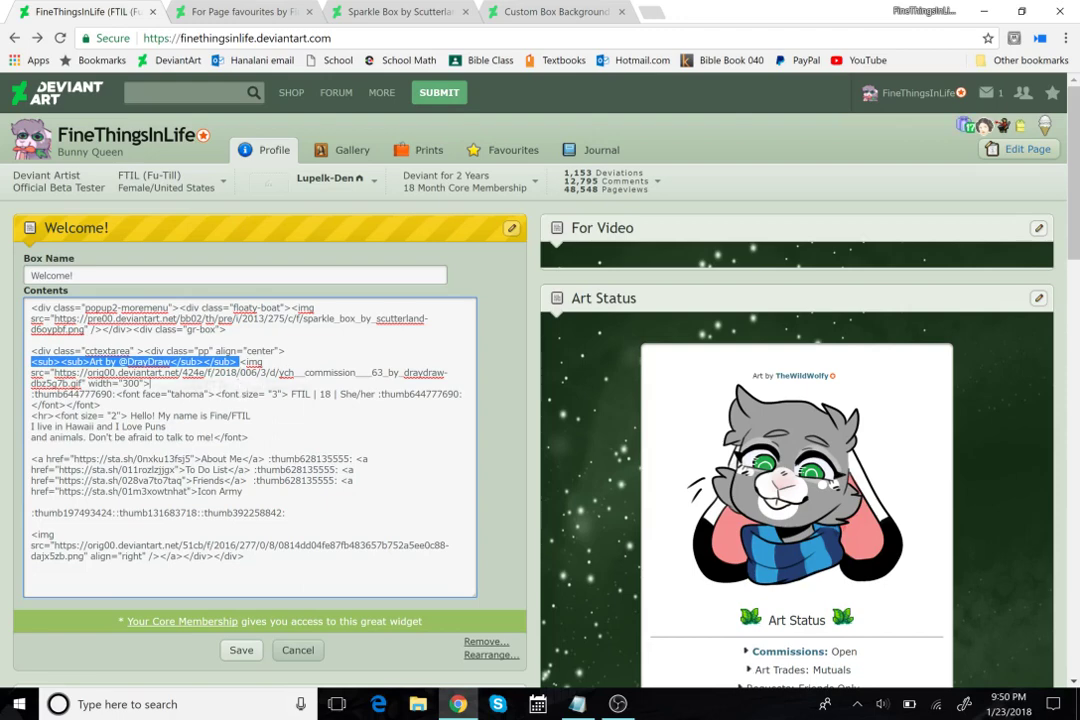
drag(135, 362, 150, 383)
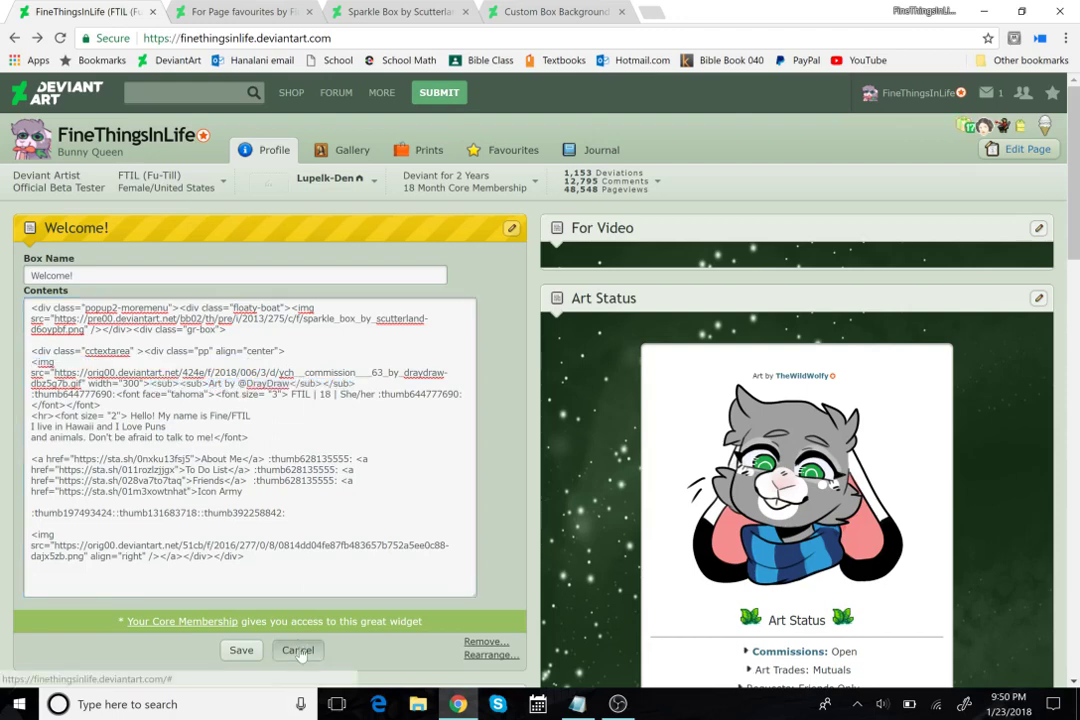
click(241, 650)
Reopen the Welcome! widget for editing and examine the character image code and its width attribute.
click(510, 232)
click(430, 248)
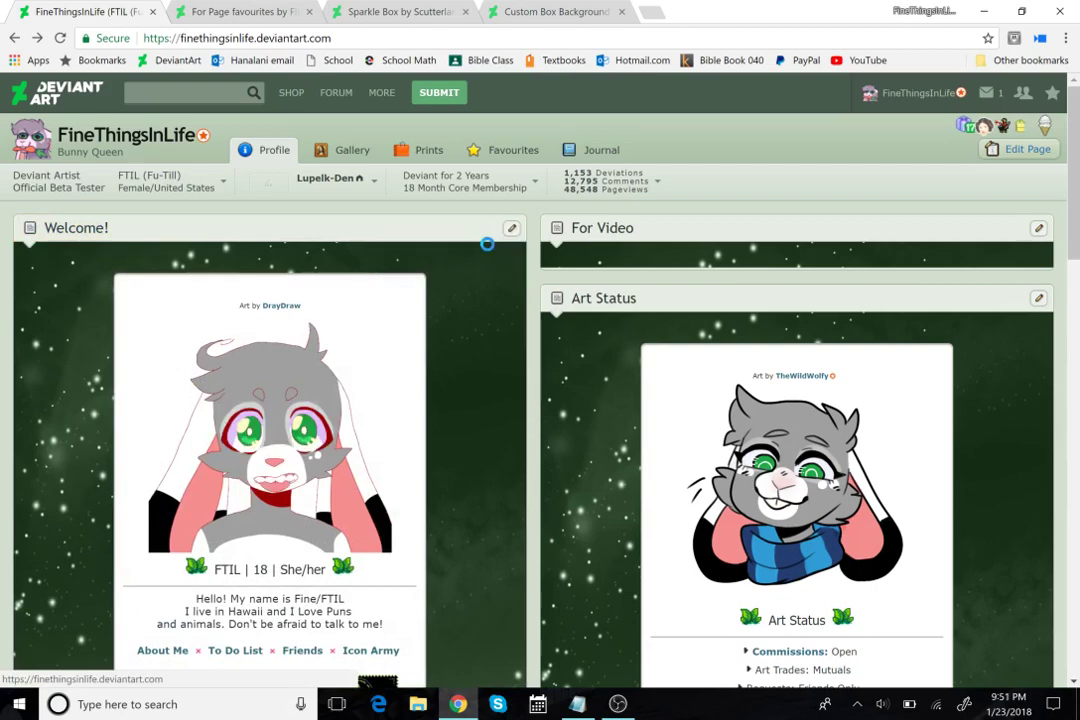
drag(406, 386, 460, 636)
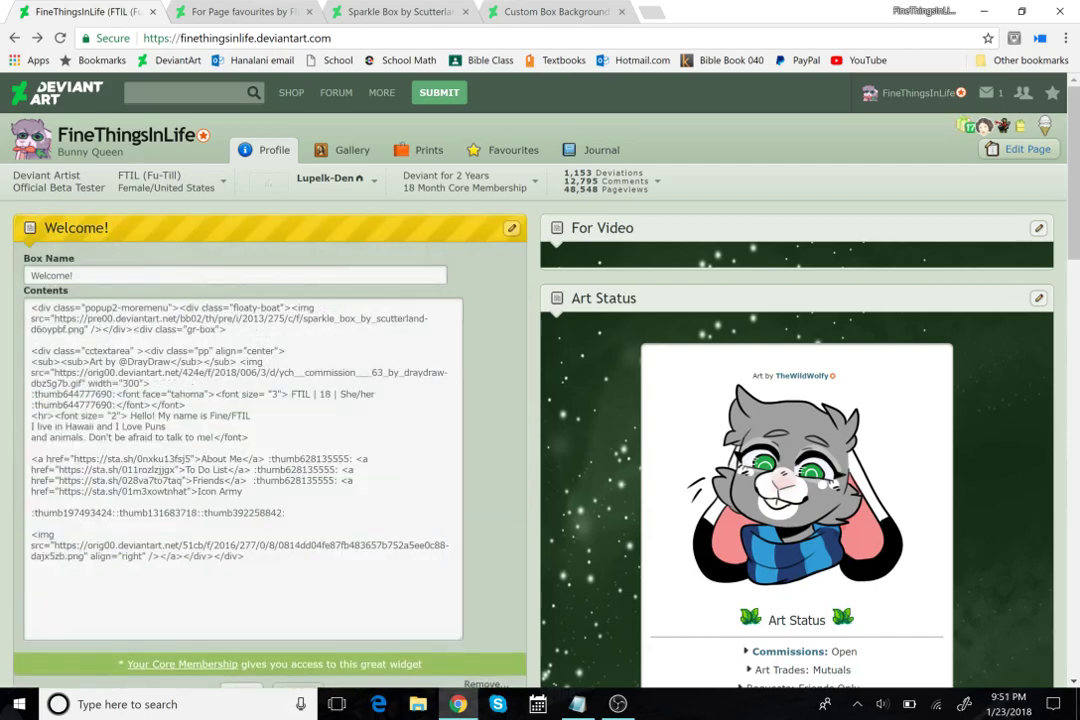
drag(240, 362, 151, 384)
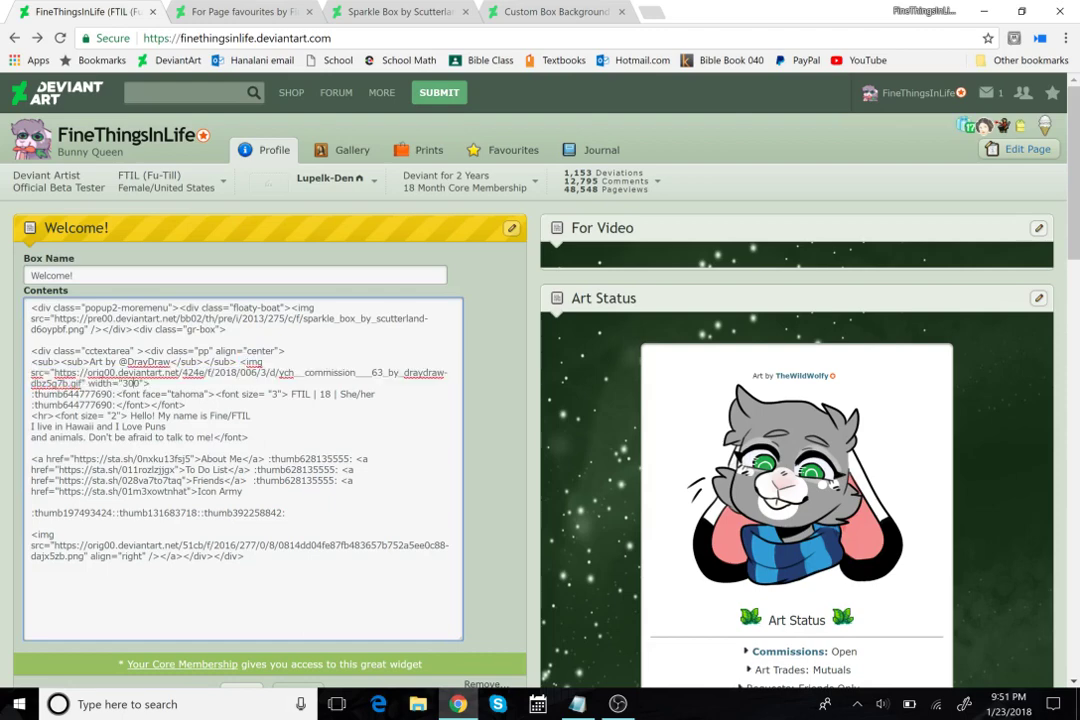
double_click(131, 384)
click(187, 405)
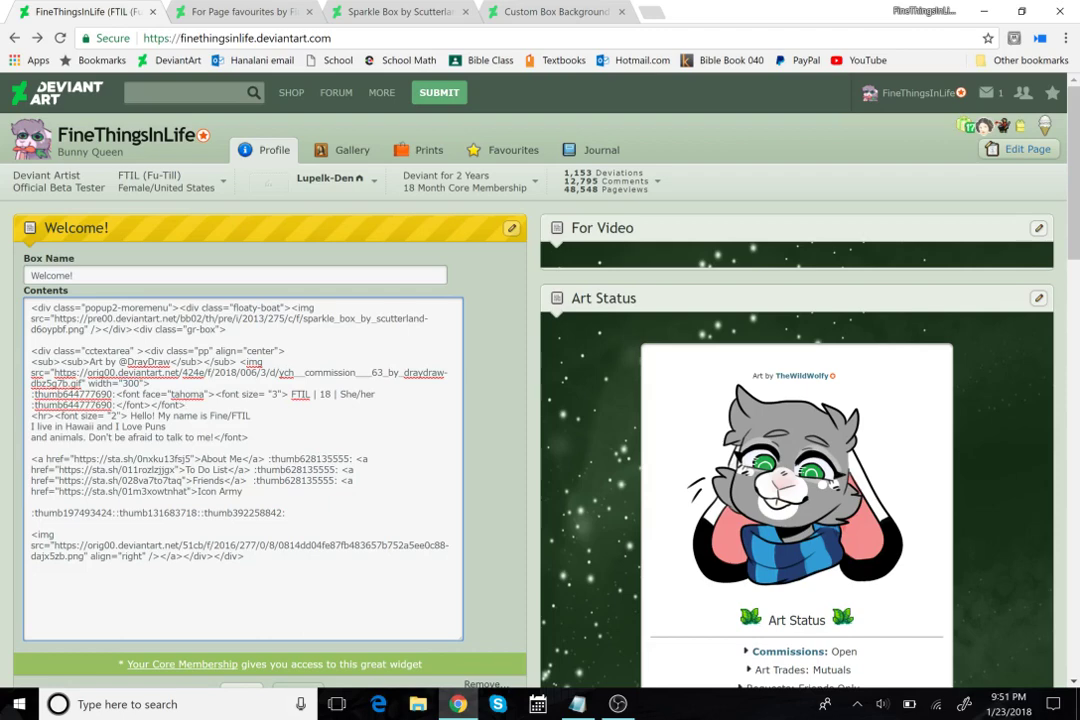
Examine the thumb code for the leaf icon in the Welcome! contents, and leave the editor without saving.
triple_click(63, 394)
click(63, 394)
double_click(63, 394)
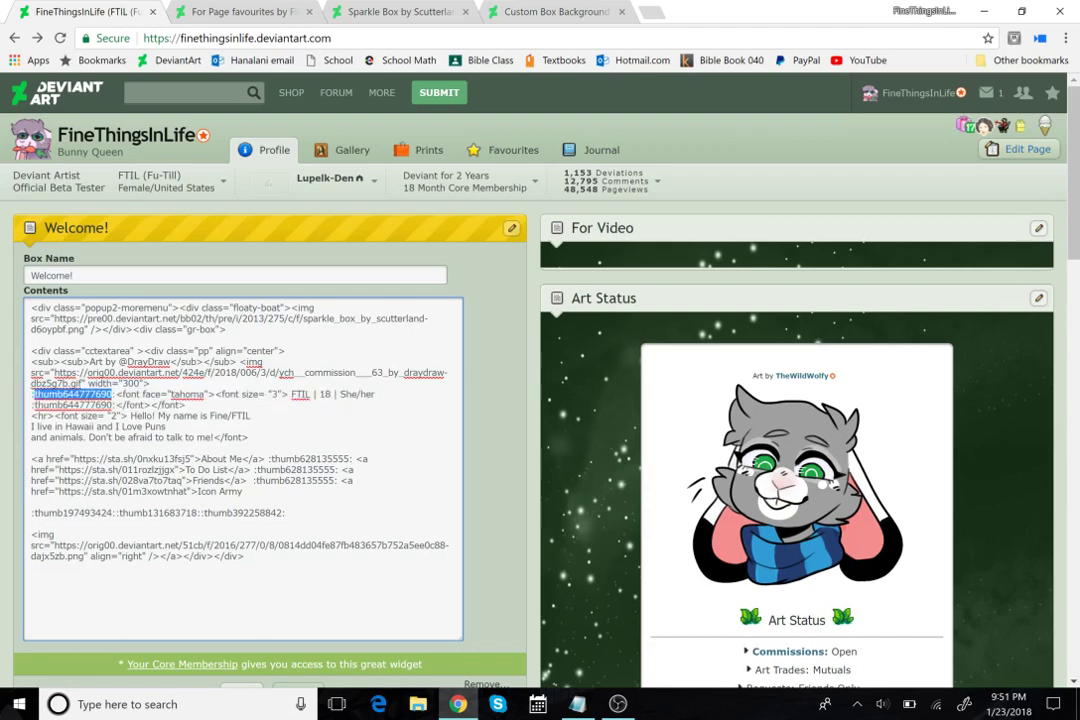
scroll(335, 467, down, 3)
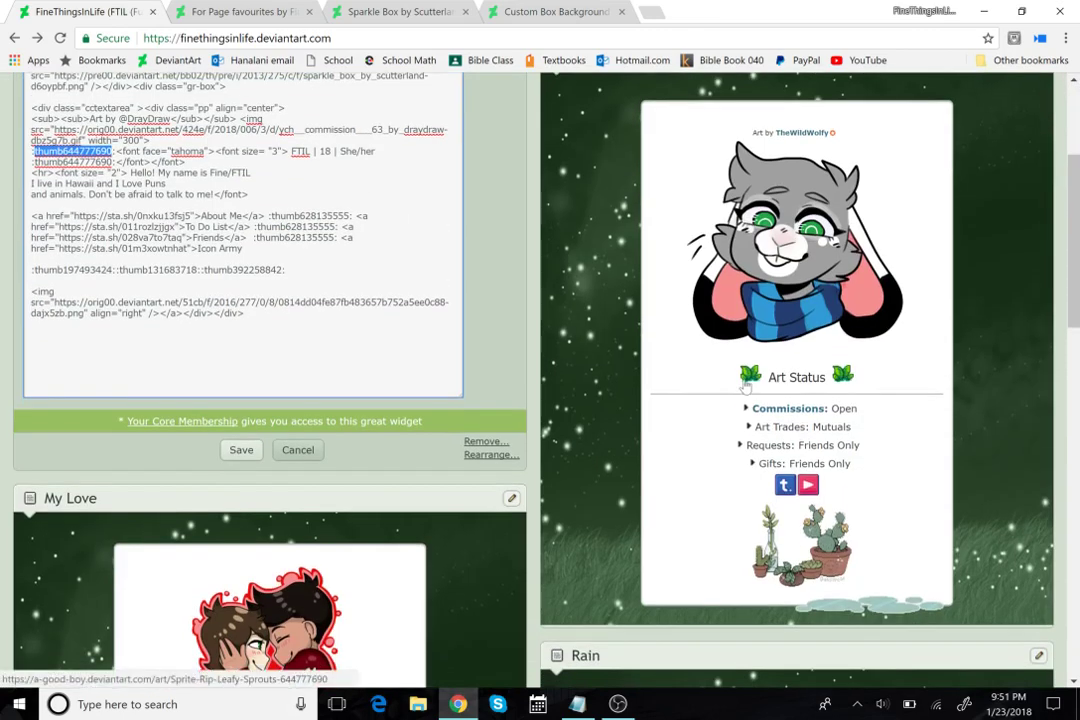
click(297, 450)
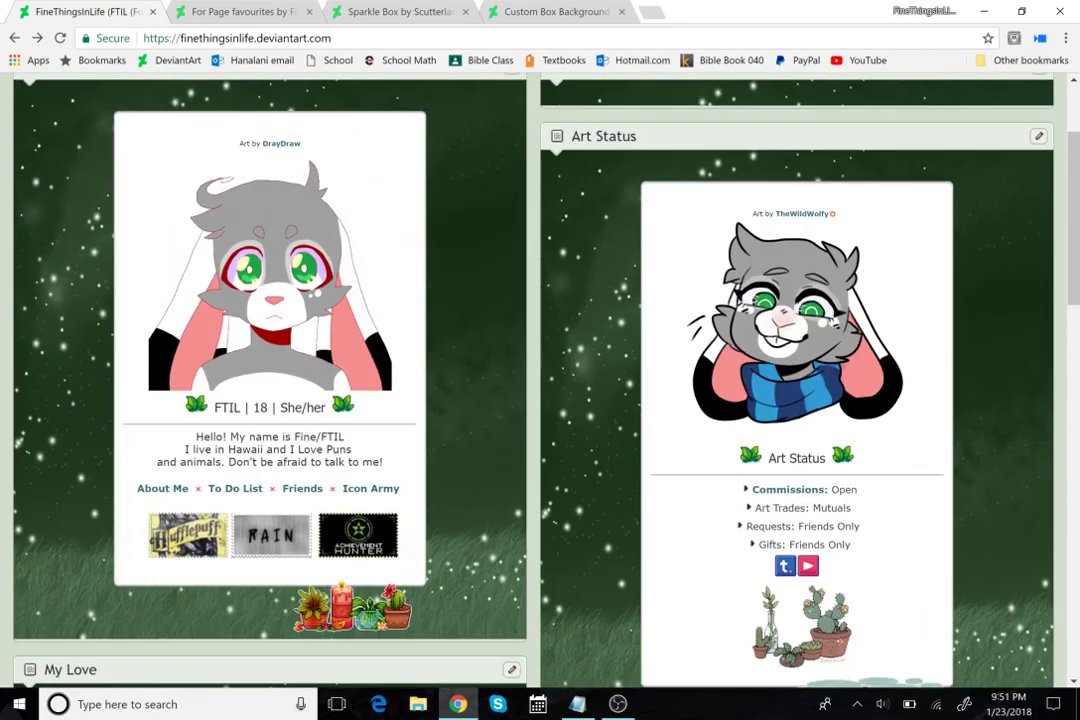
Open the artwork page of the leaf icon beside the Welcome! heading and look through its details for a thumb code.
click(199, 407)
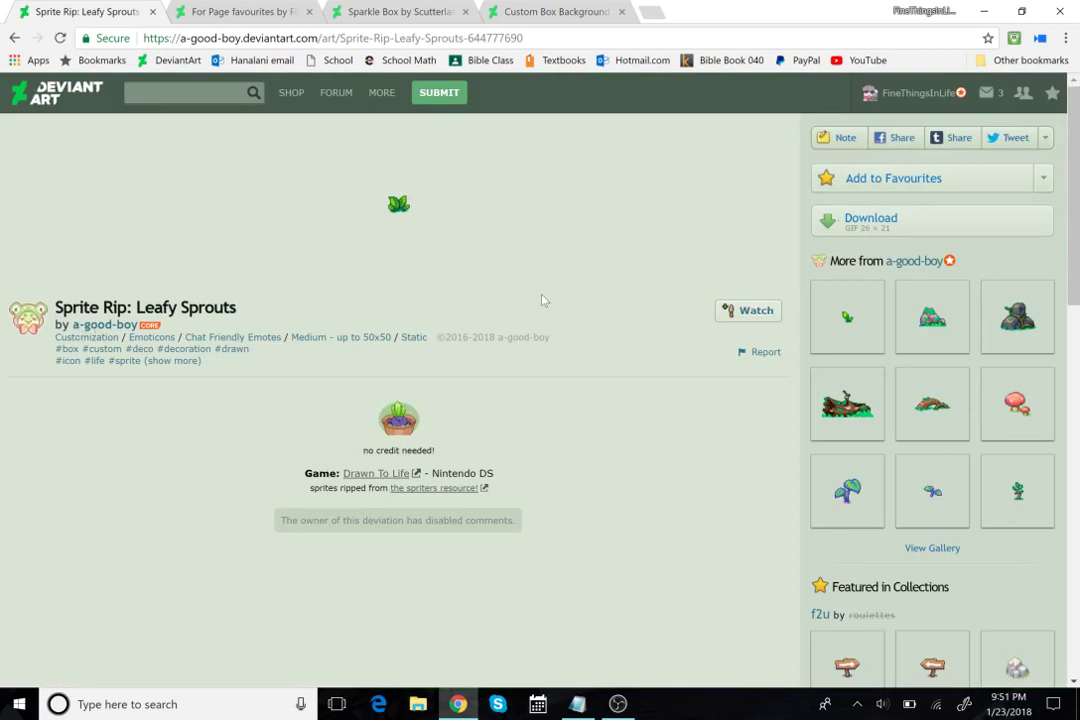
scroll(585, 311, down, 7)
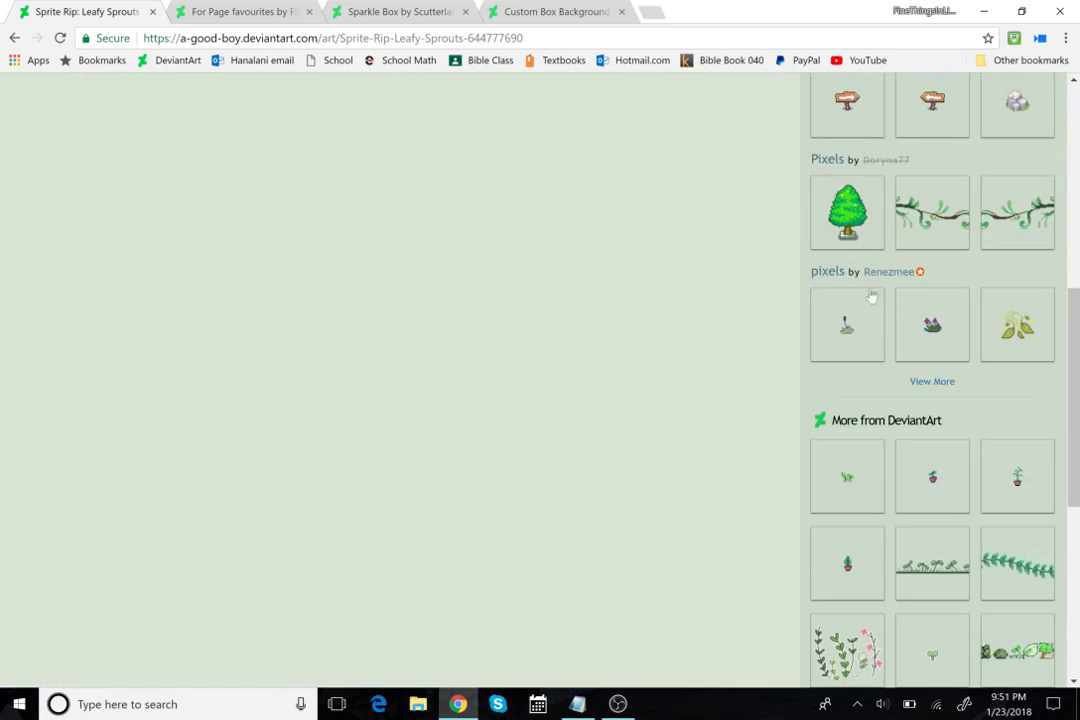
scroll(778, 440, down, 2)
scroll(742, 506, up, 4)
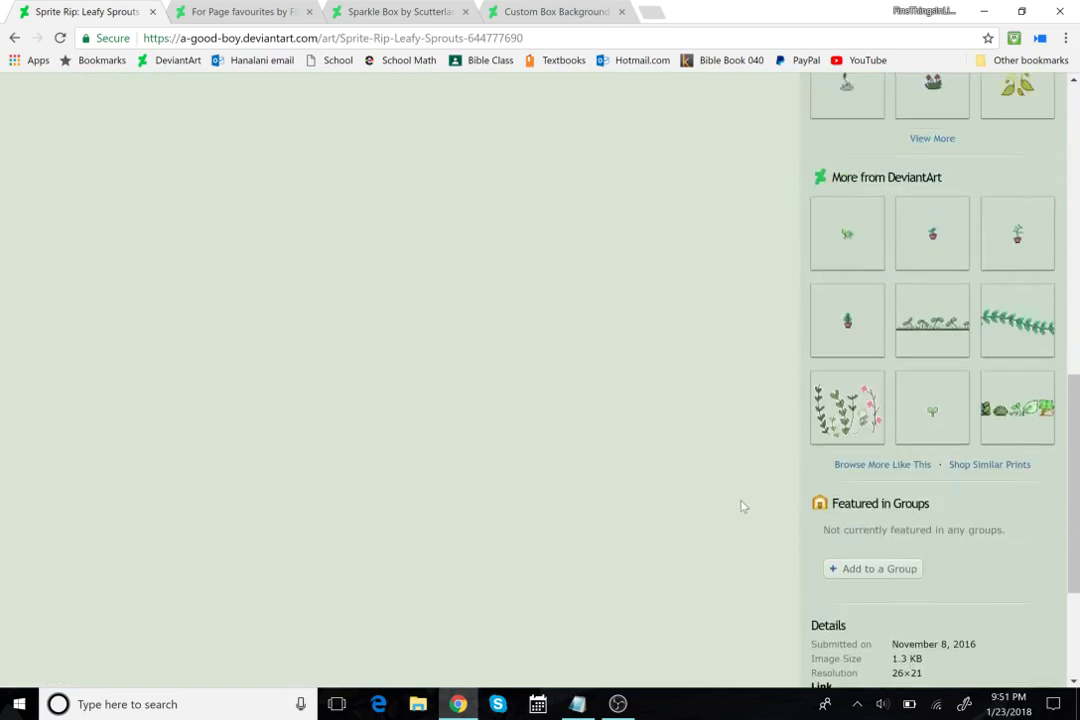
scroll(742, 506, up, 6)
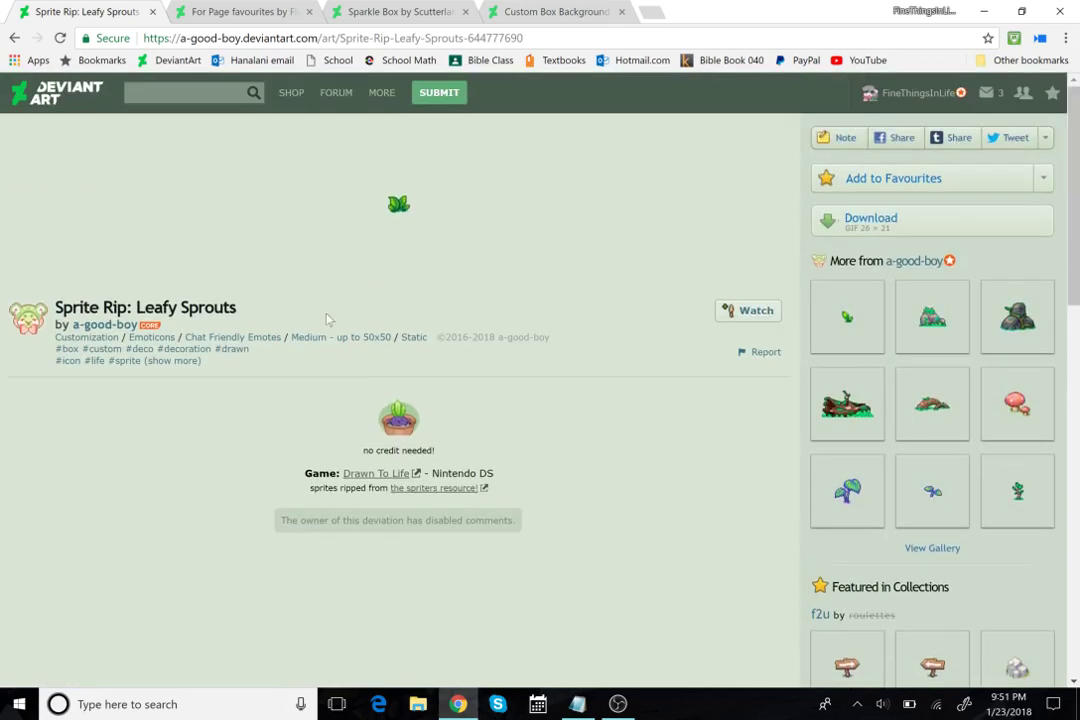
Return to the profile page and look over the layout of the Welcome! and Art Status boxes.
click(13, 38)
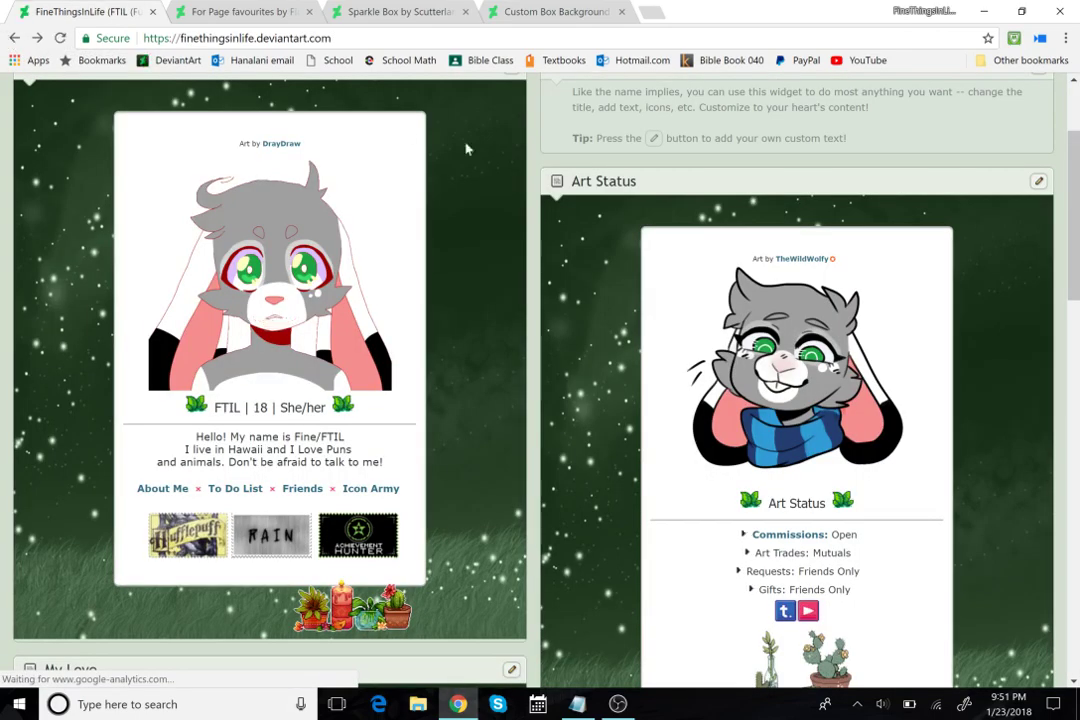
scroll(525, 230, up, 2)
scroll(523, 263, down, 1)
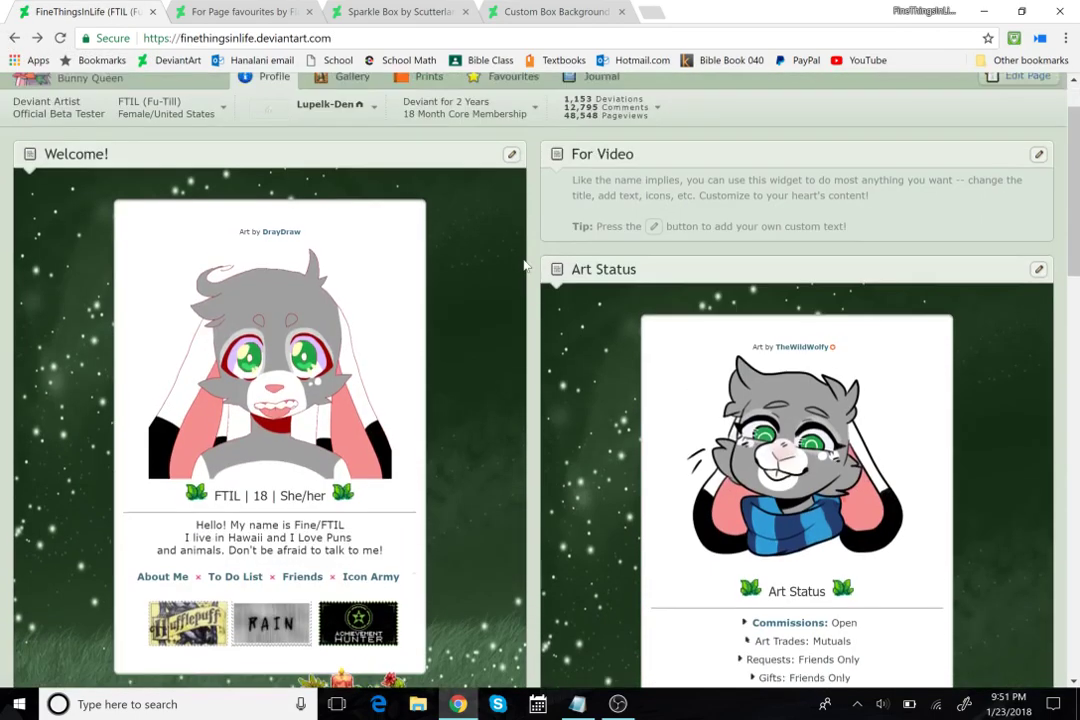
scroll(522, 263, down, 1)
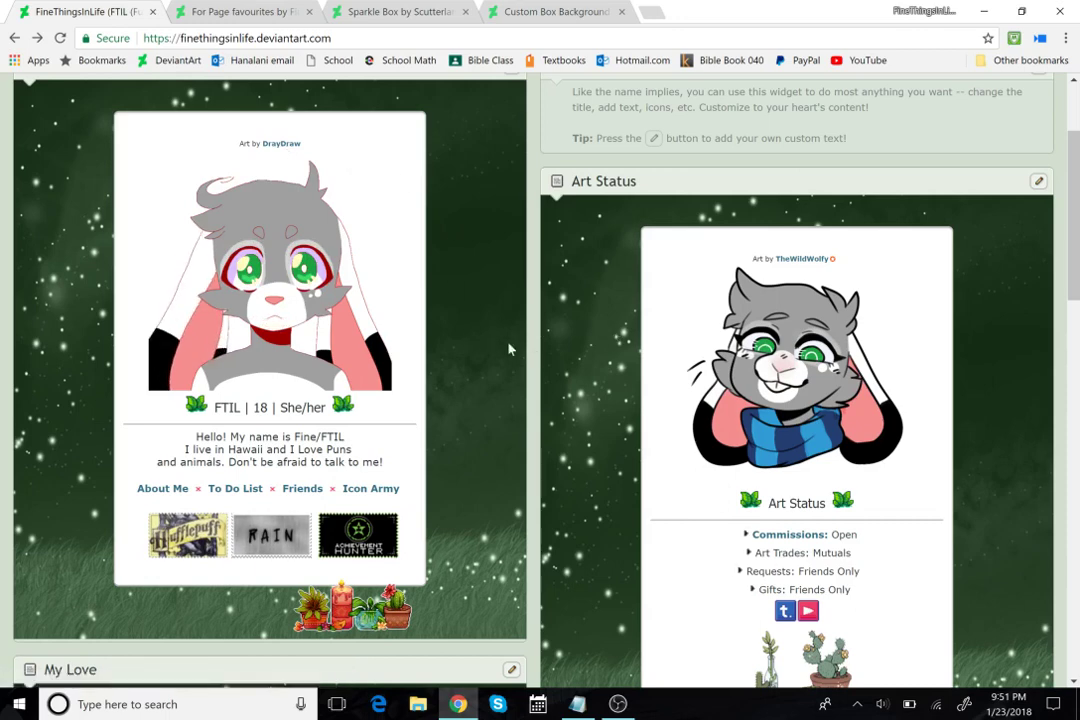
scroll(509, 346, up, 3)
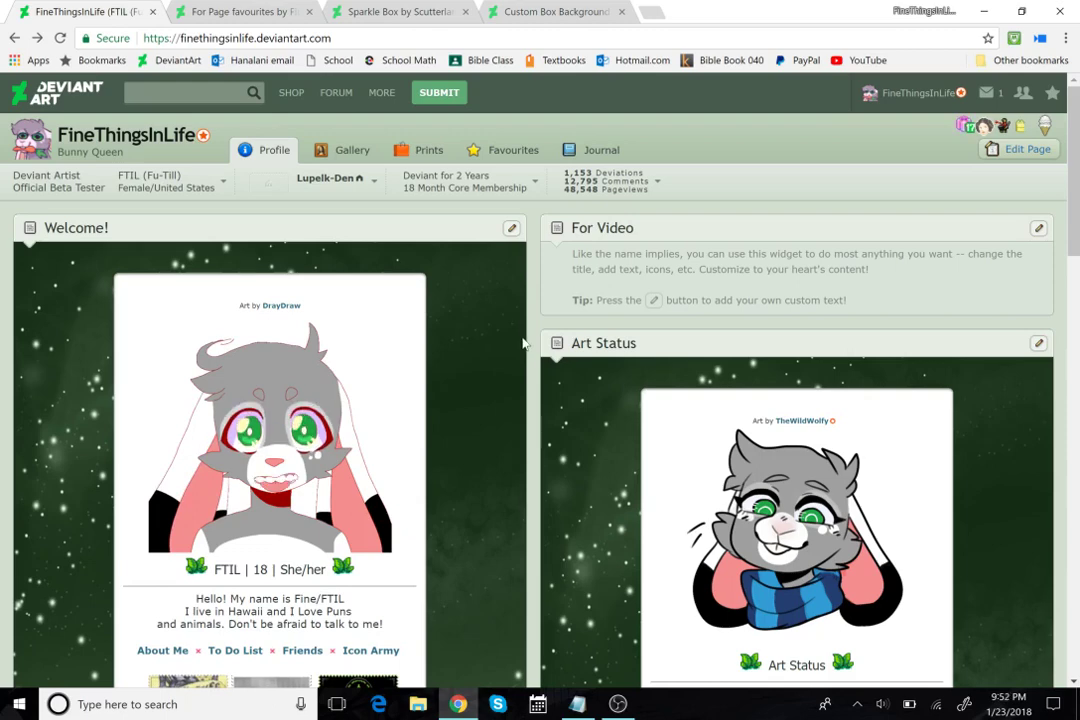
scroll(522, 343, down, 3)
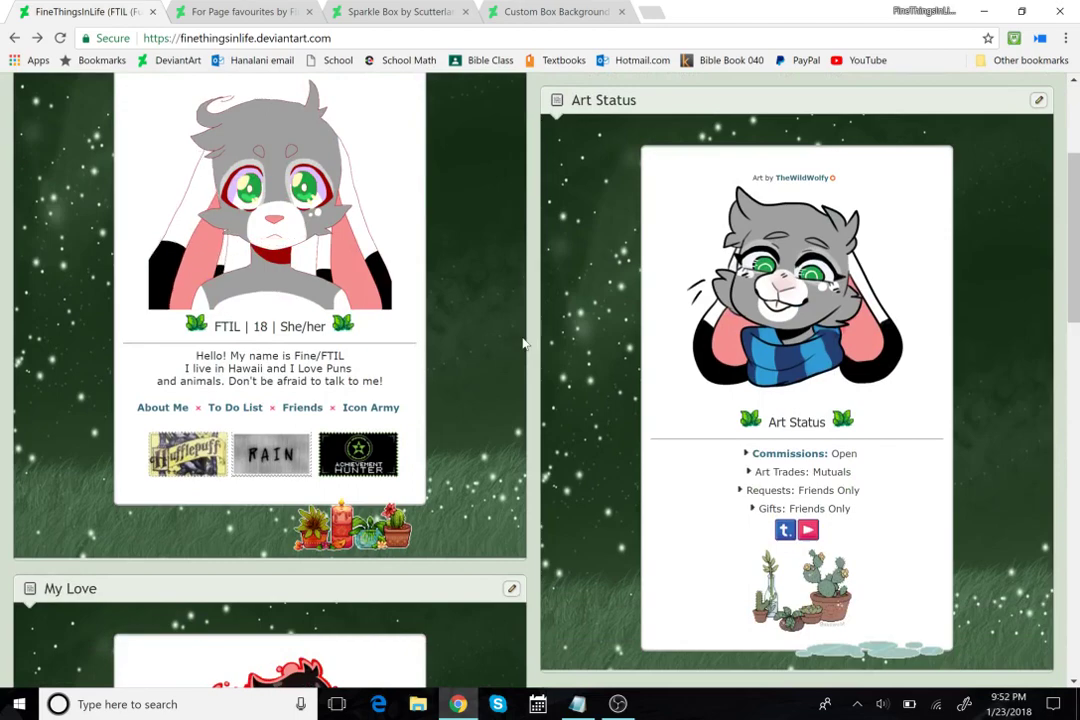
scroll(522, 343, up, 1)
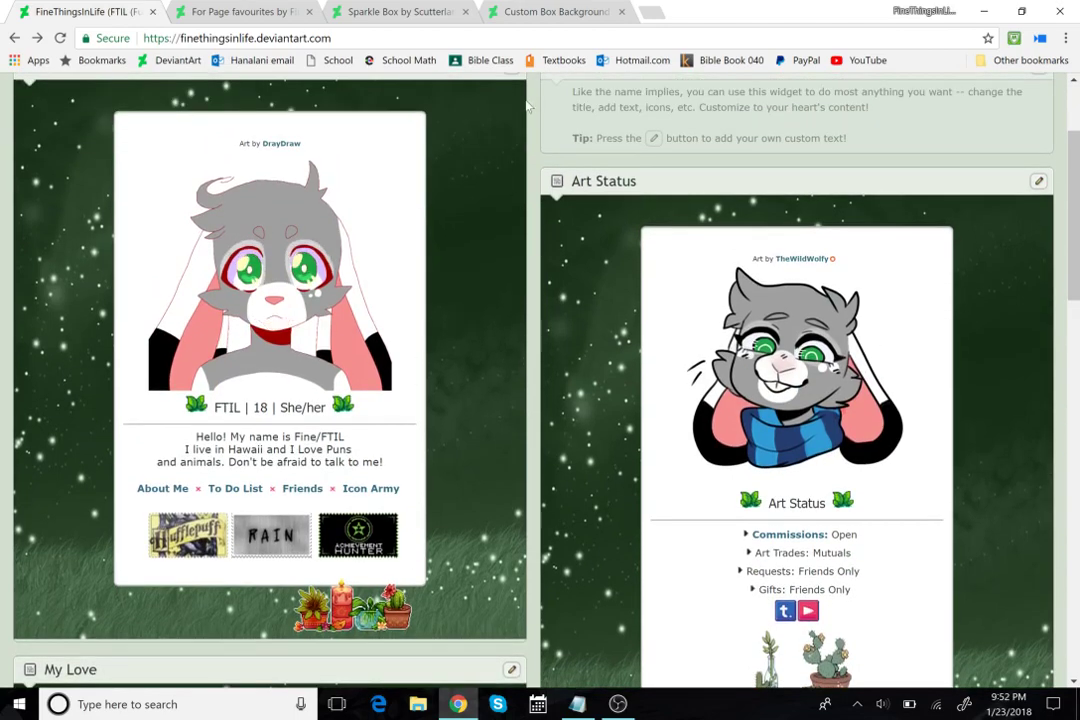
Open the Welcome! widget for editing and compare its heading code with the heading in the Art Status box.
scroll(530, 102, up, 1)
click(511, 147)
click(495, 172)
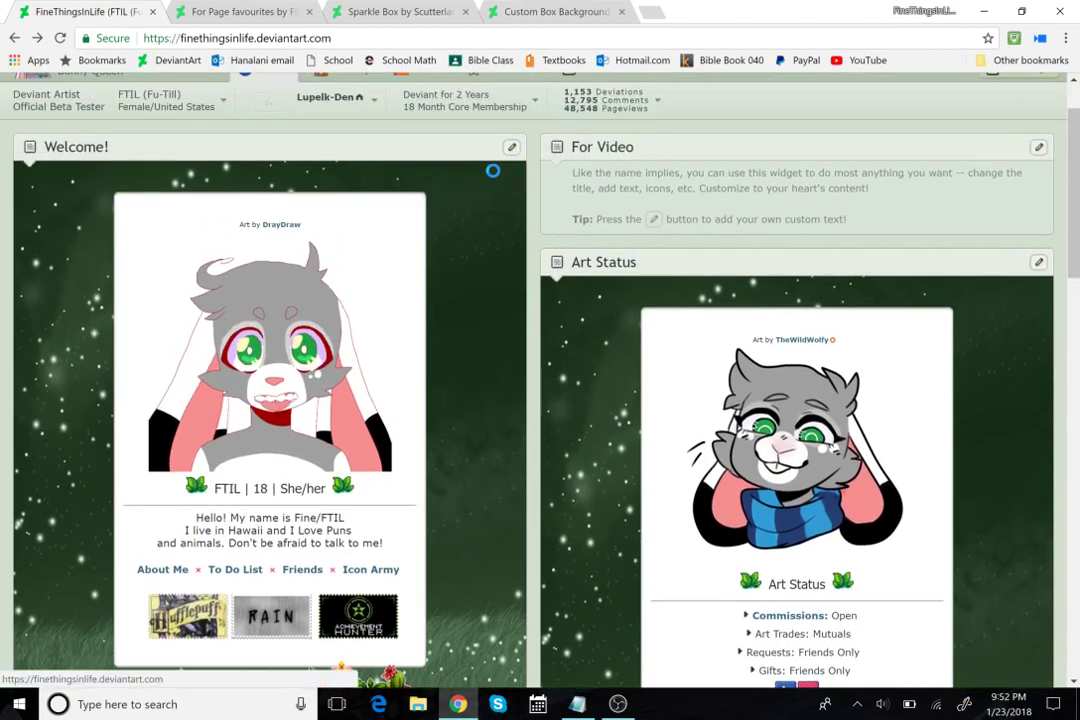
scroll(446, 399, down, 1)
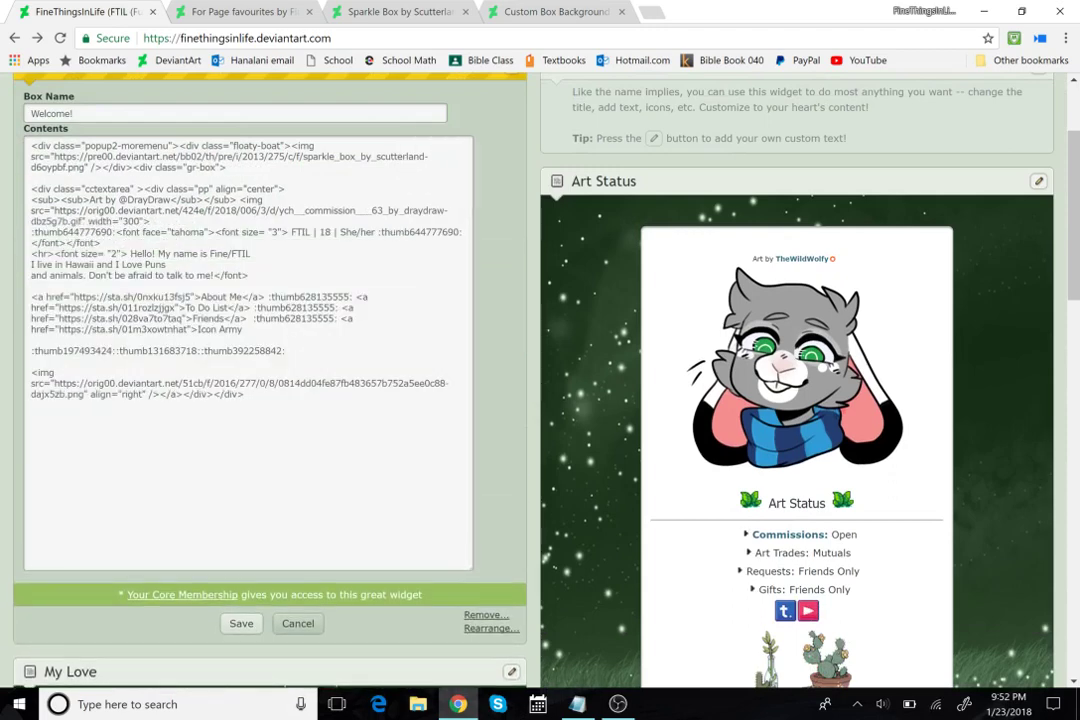
drag(31, 232, 101, 243)
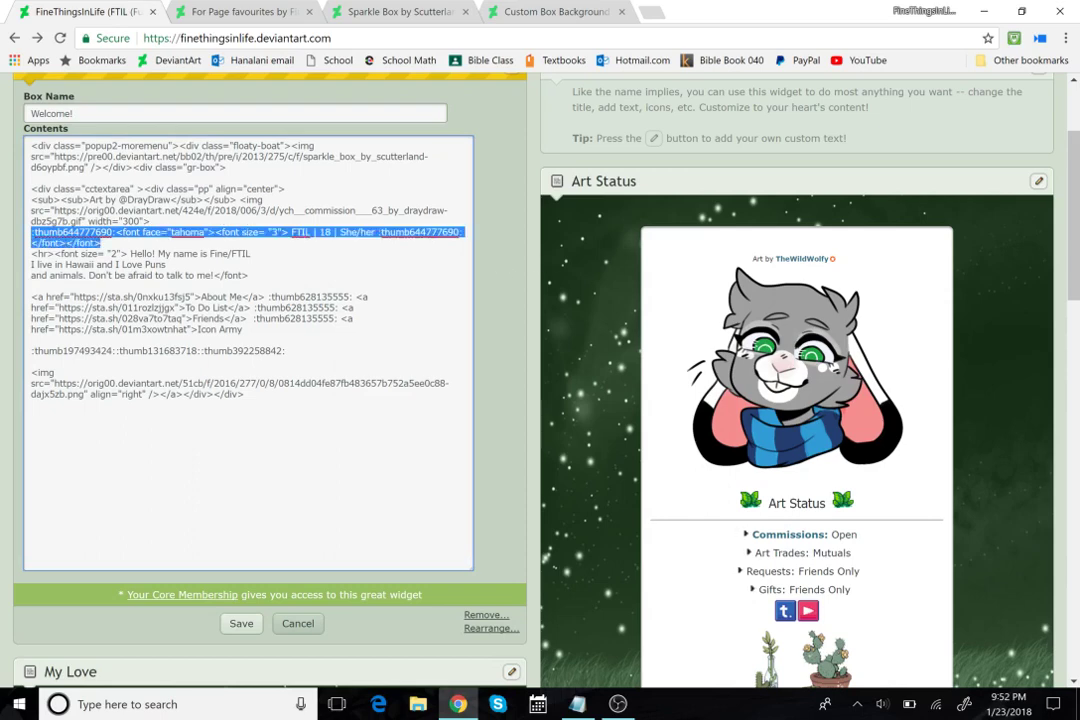
drag(733, 490, 875, 506)
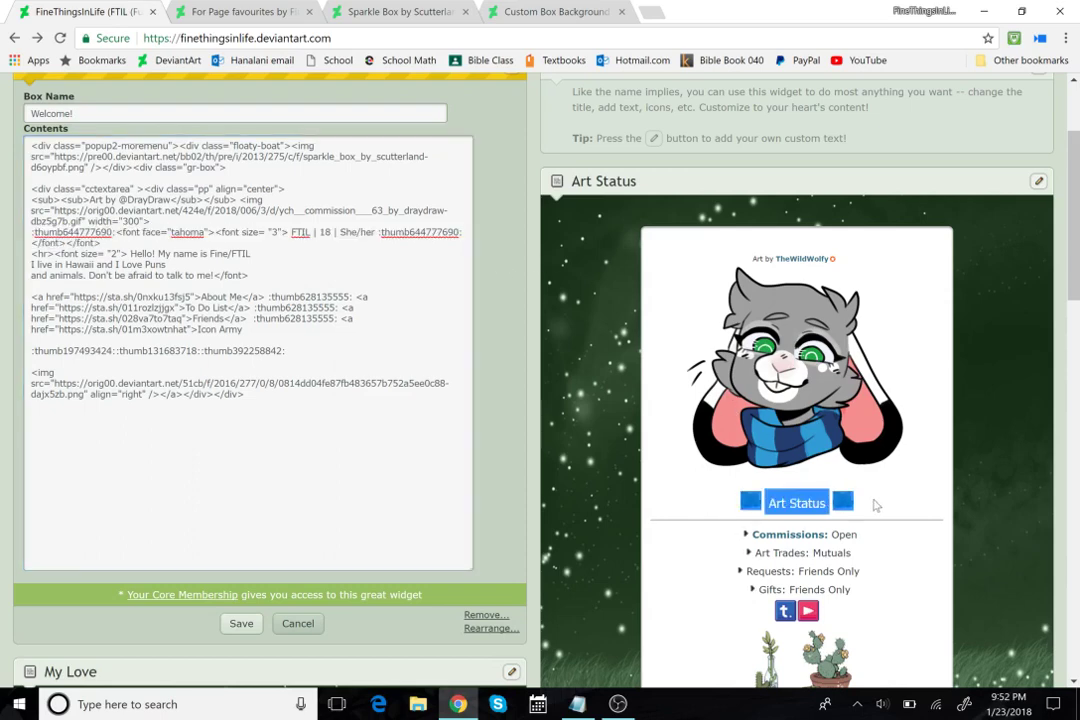
click(872, 506)
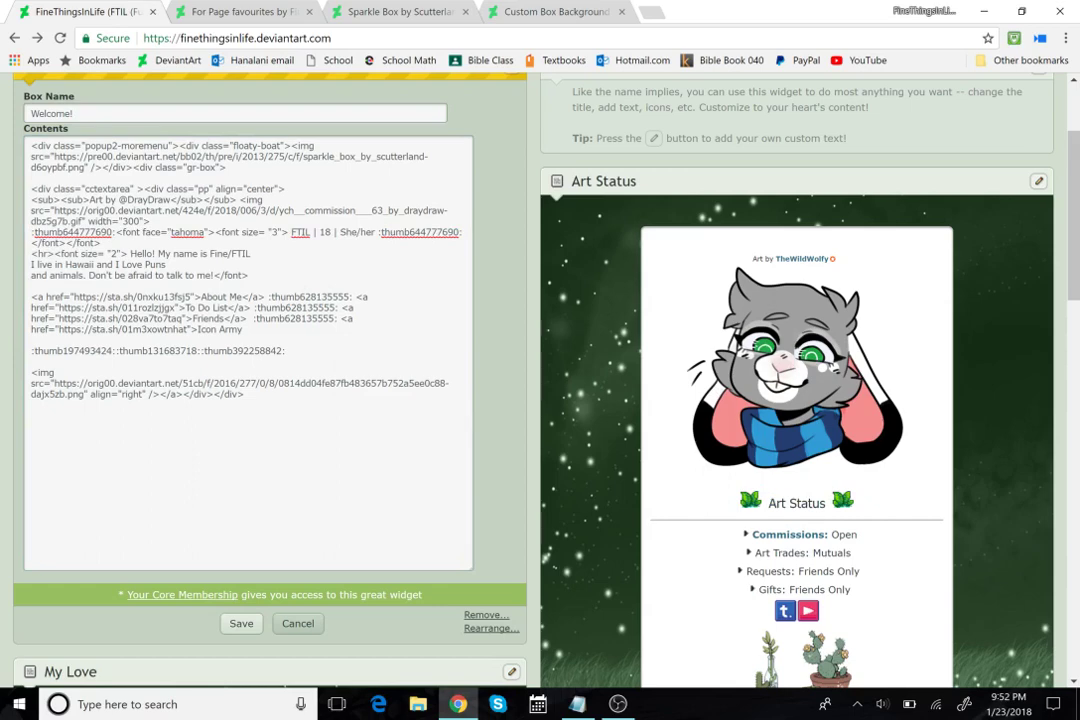
Examine the heading line's text, font face, font size and leaf thumb codes in the Welcome! contents.
drag(291, 232, 376, 233)
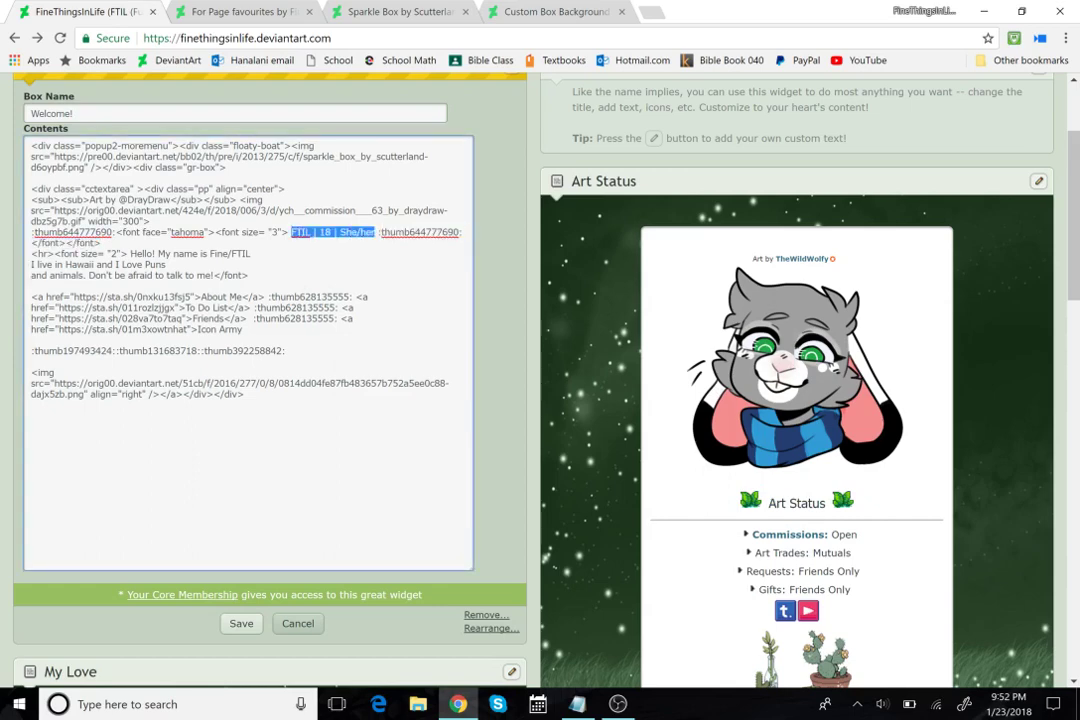
drag(290, 232, 143, 232)
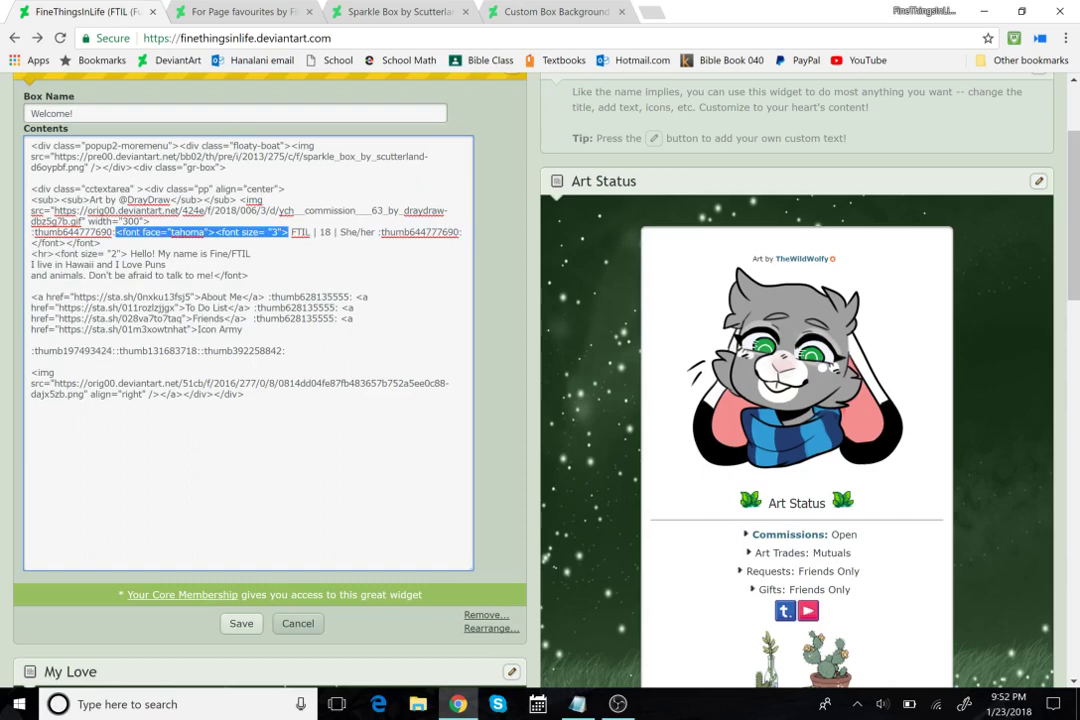
double_click(188, 232)
double_click(274, 233)
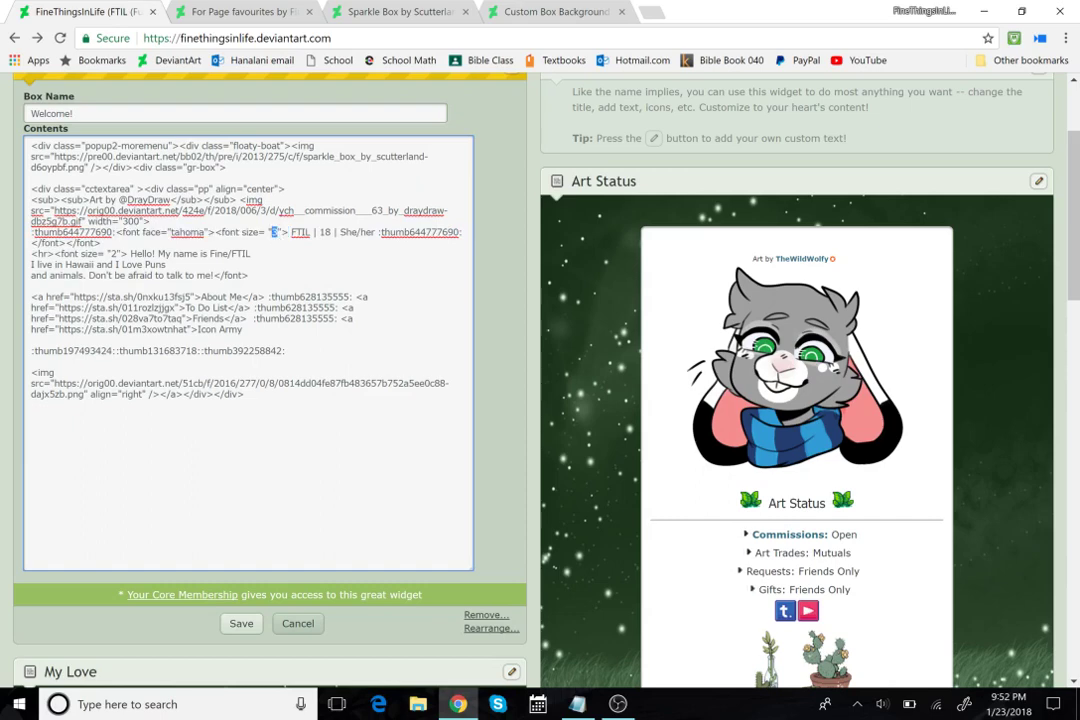
double_click(413, 232)
double_click(74, 232)
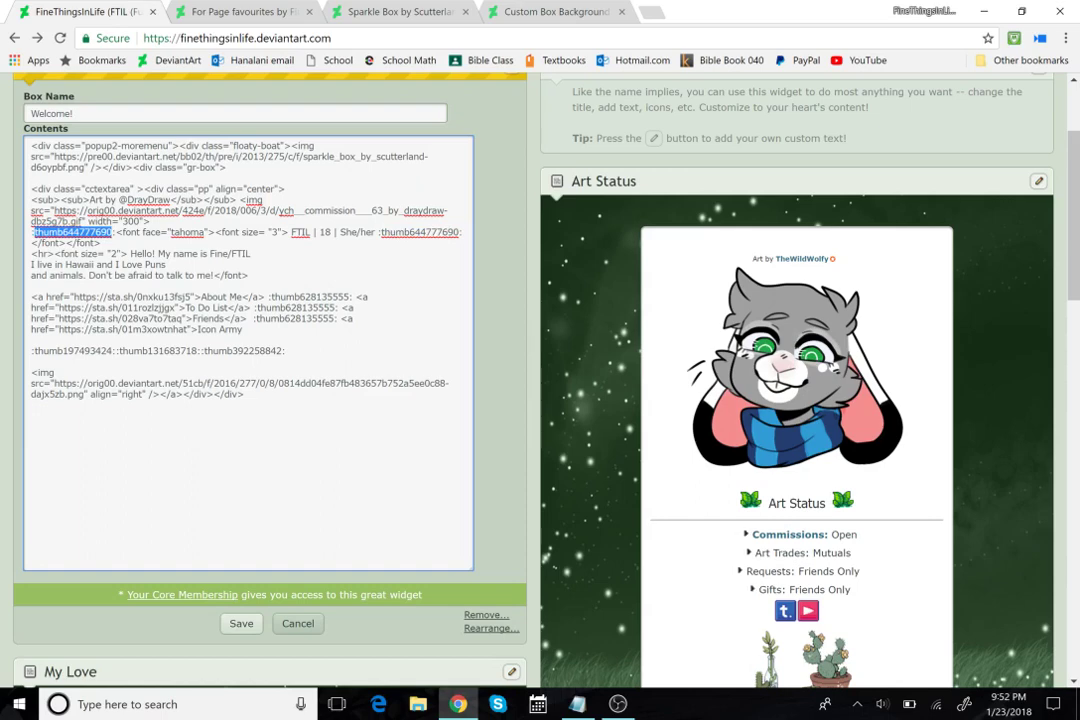
Examine the <hr> divider and the font size 2 introduction text in the Welcome! contents.
double_click(43, 254)
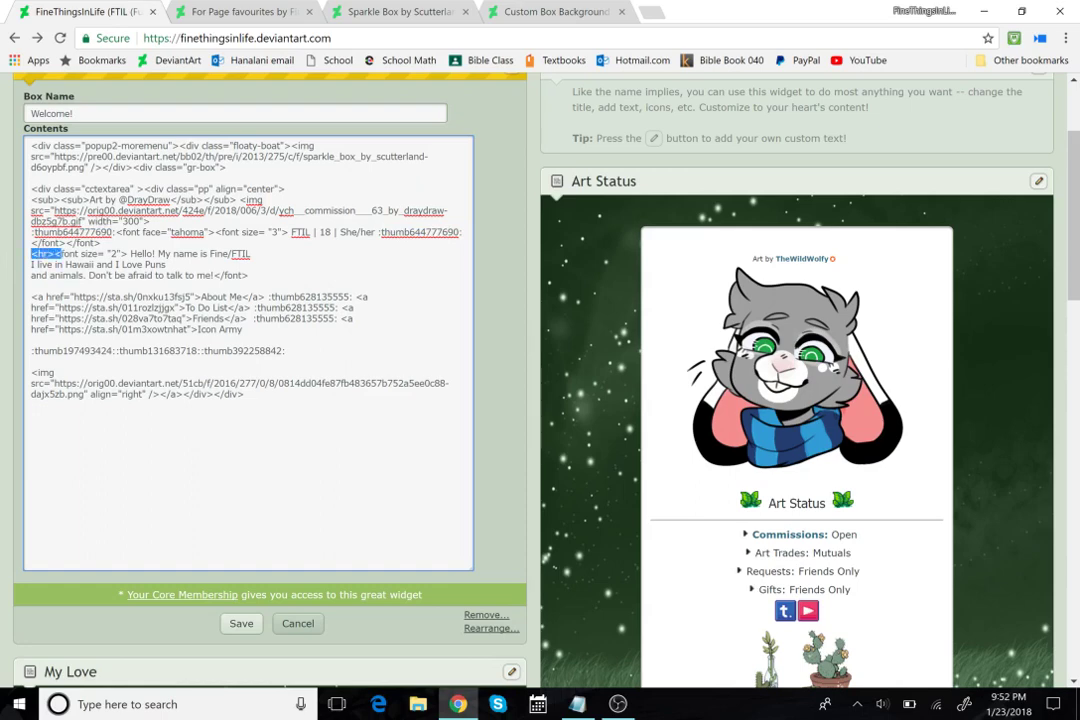
drag(62, 254, 211, 275)
click(145, 254)
click(245, 275)
scroll(245, 275, down, 1)
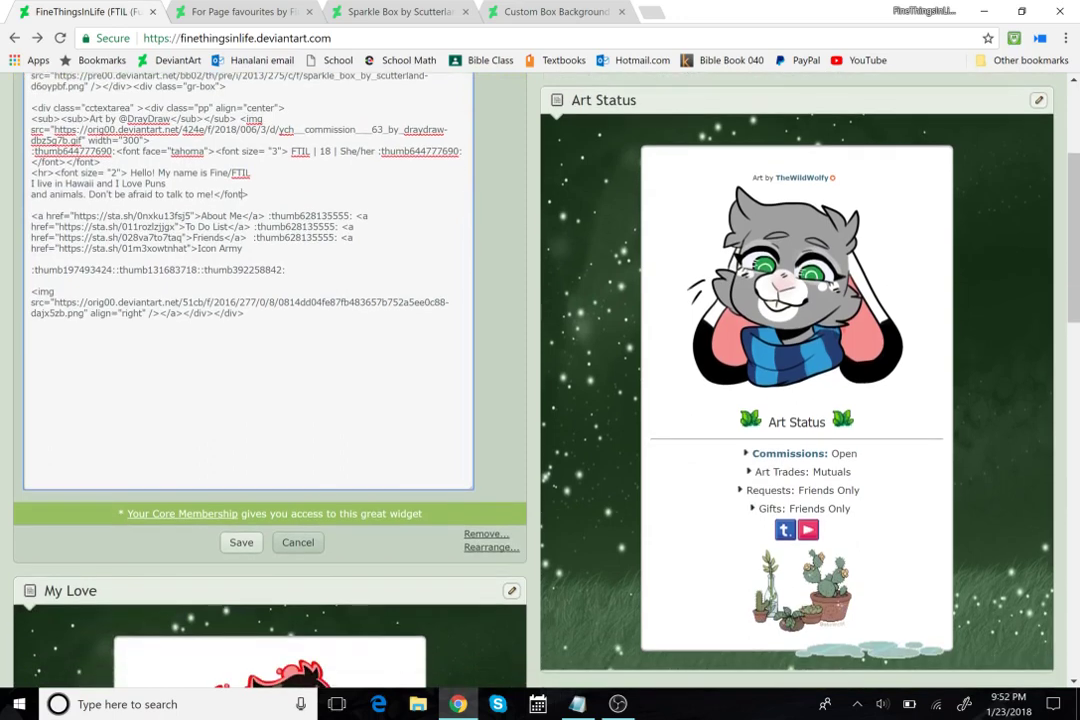
scroll(245, 275, up, 1)
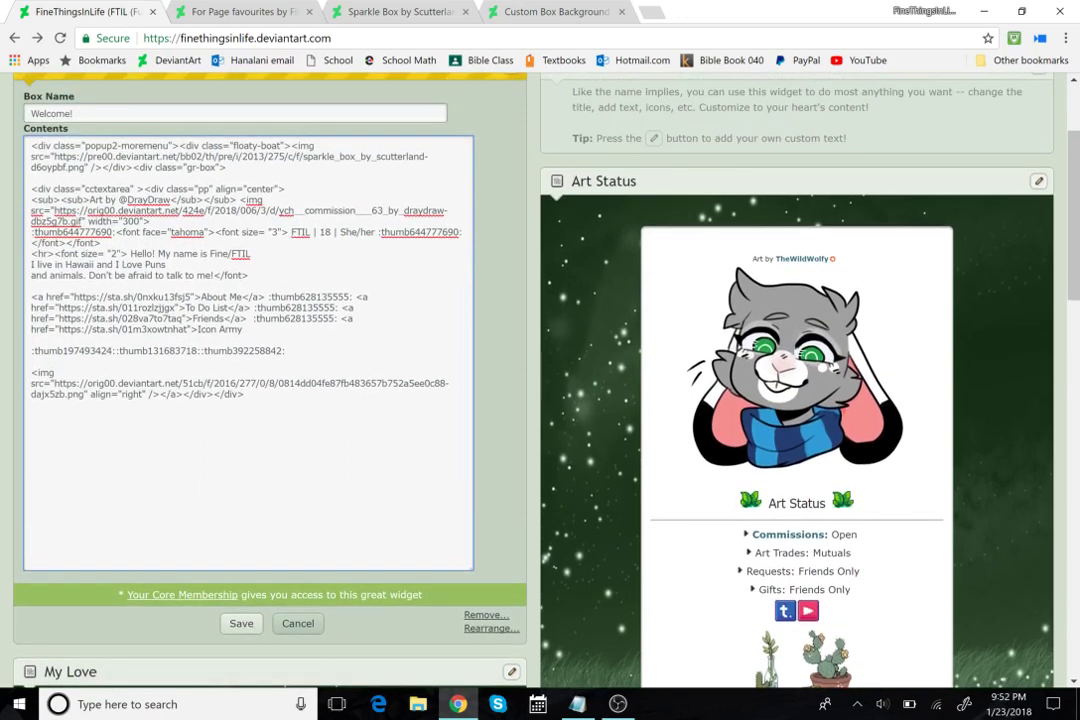
Examine the About Me link text and its separator thumb code, then close the editor and compare them with the displayed links.
drag(242, 297, 211, 297)
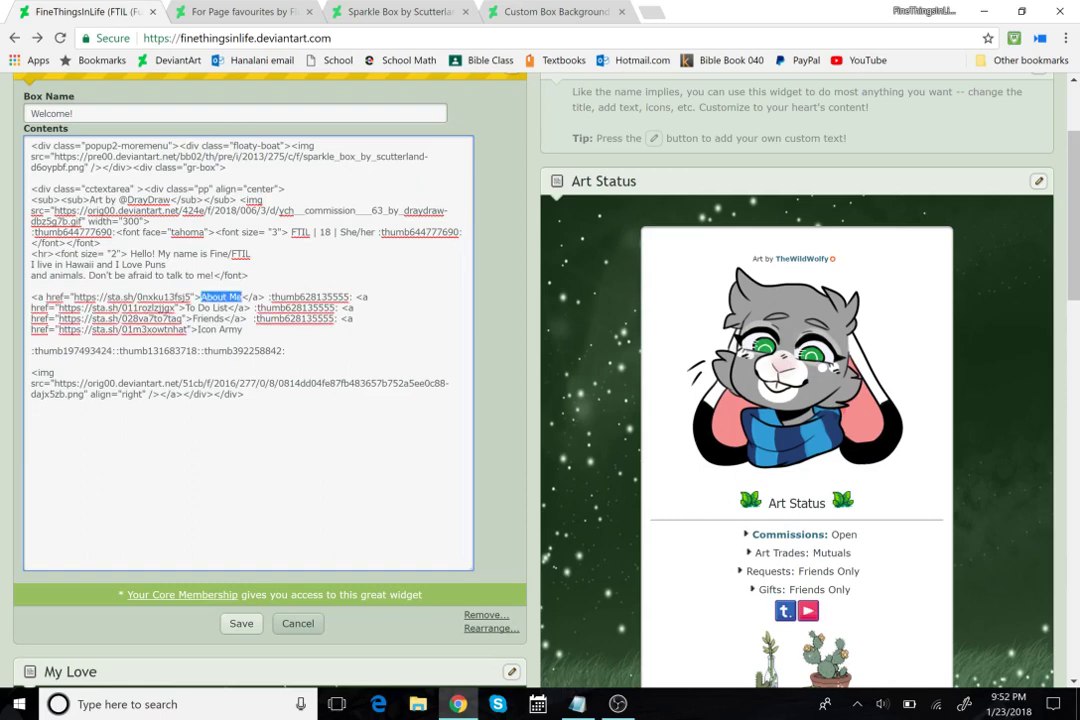
scroll(805, 460, down, 1)
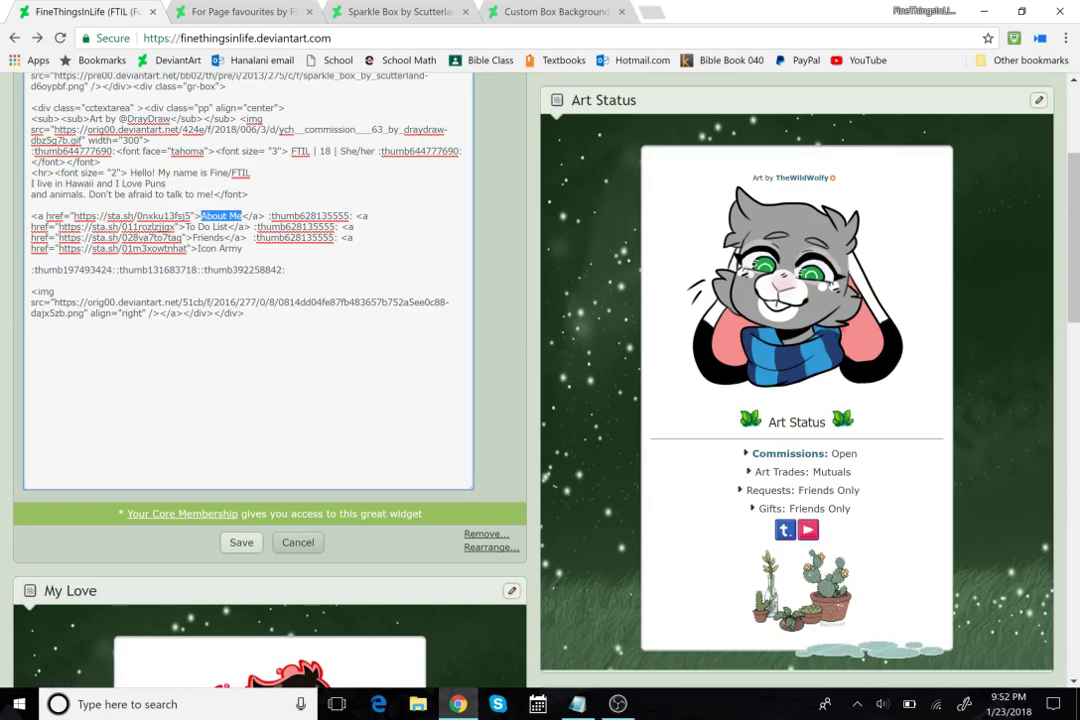
double_click(311, 216)
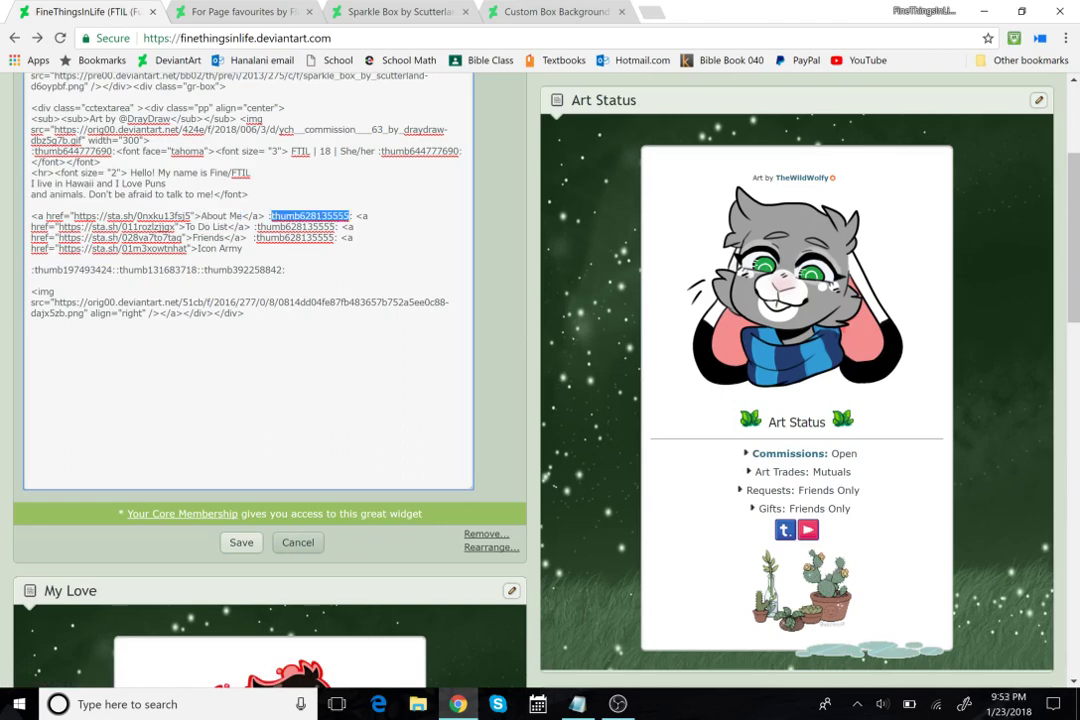
click(308, 545)
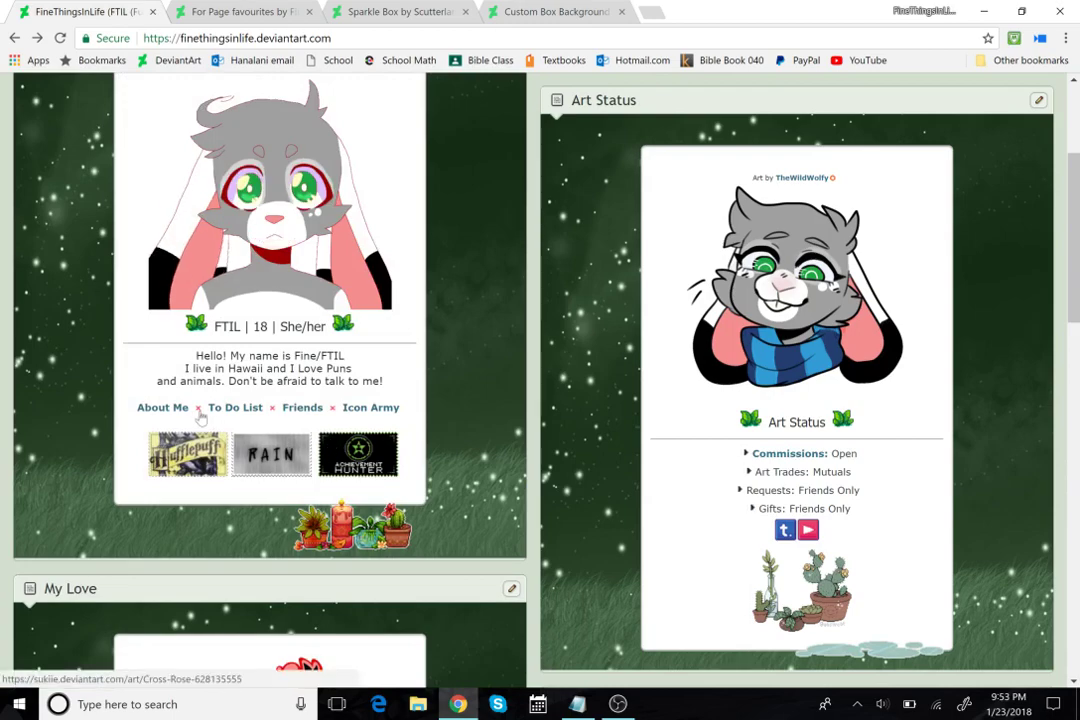
scroll(405, 362, up, 2)
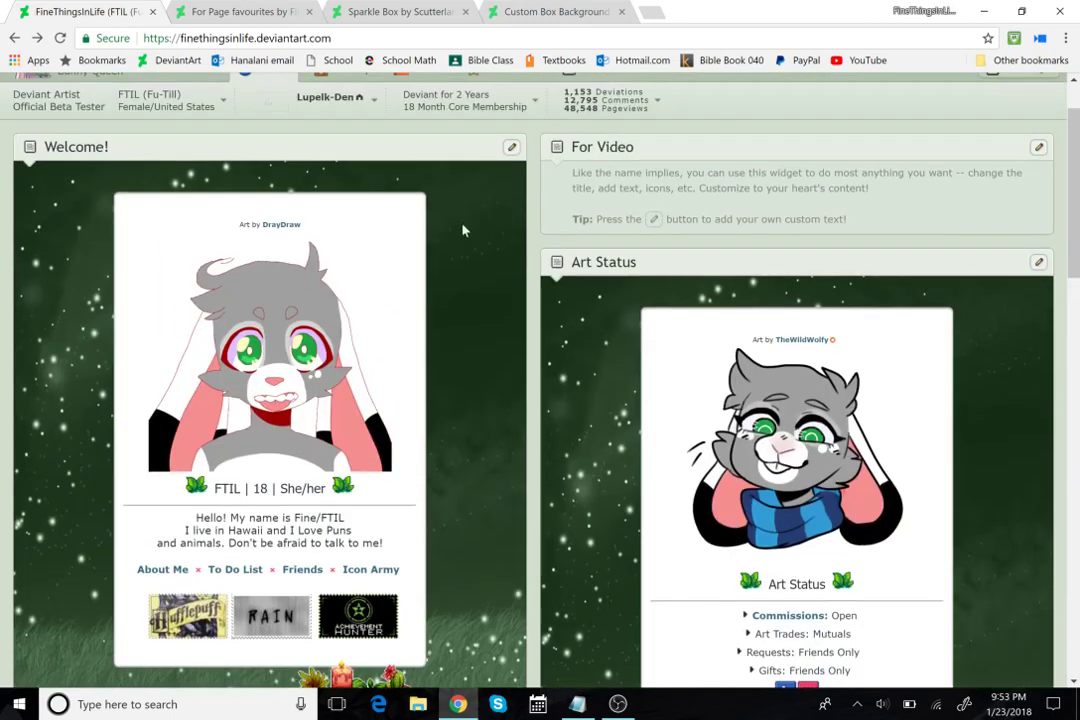
Reopen the Welcome! widget for editing, inspect the About Me link's href address, and close it without saving.
click(511, 147)
click(484, 171)
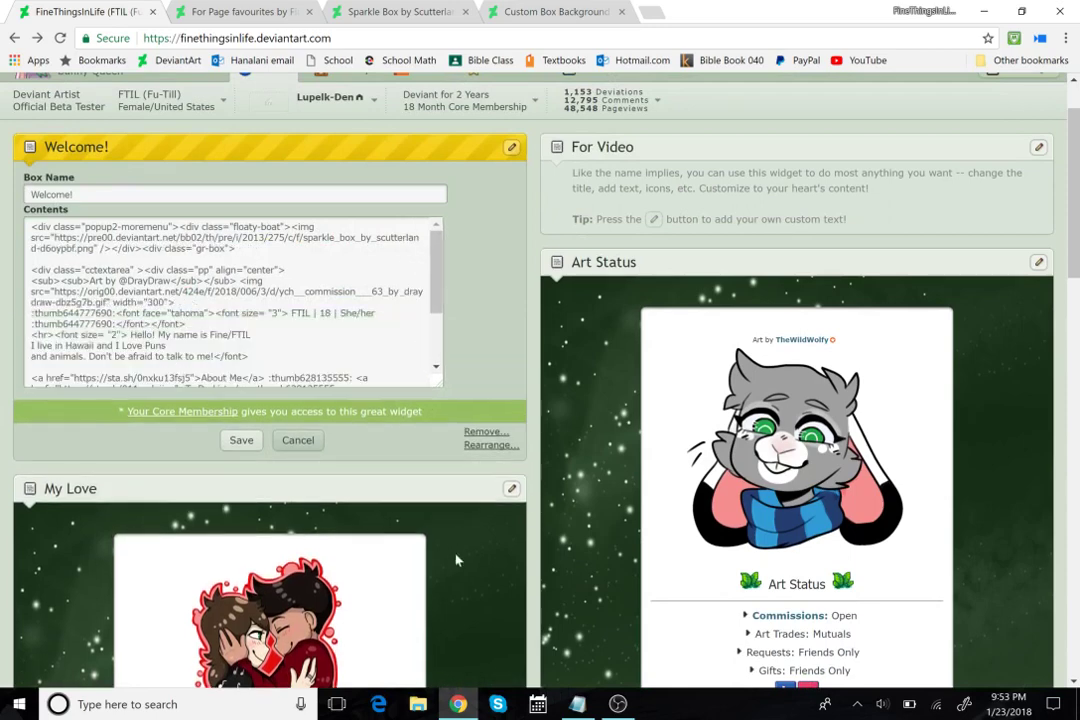
scroll(540, 380, down, 1)
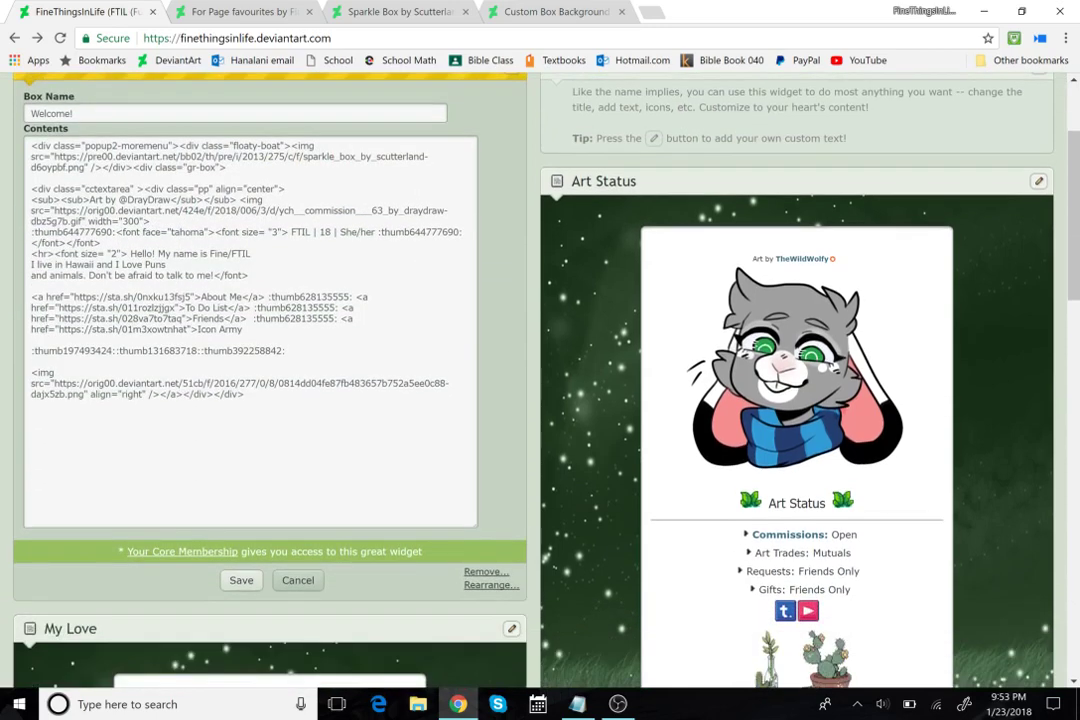
drag(192, 297, 78, 297)
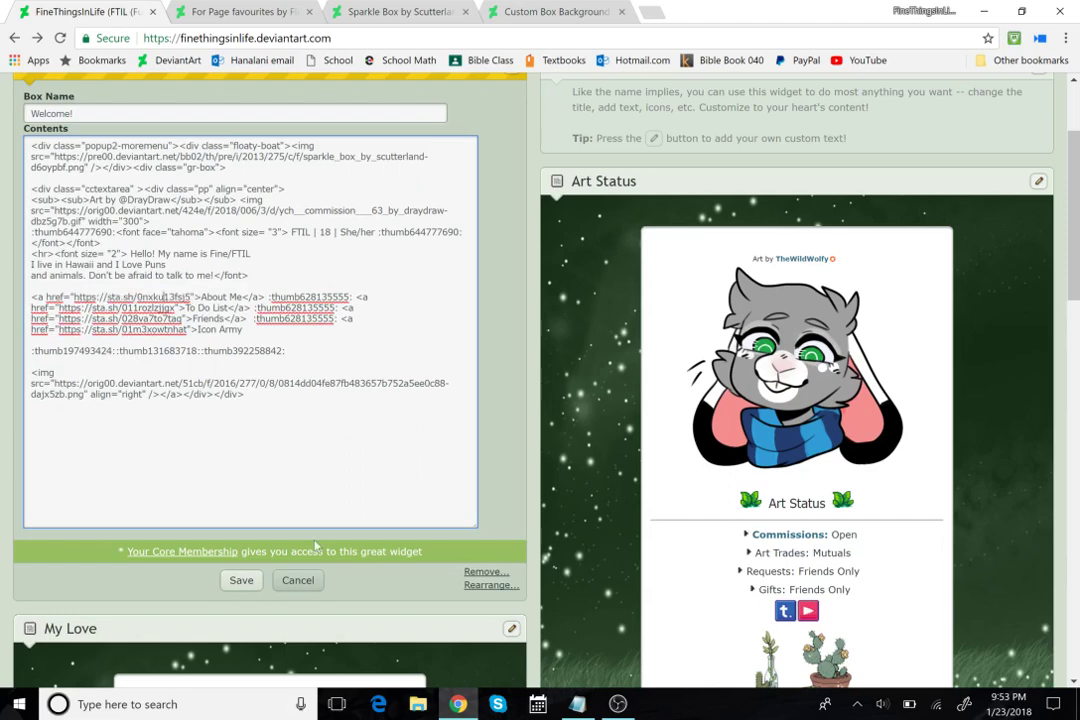
click(297, 580)
scroll(437, 418, down, 1)
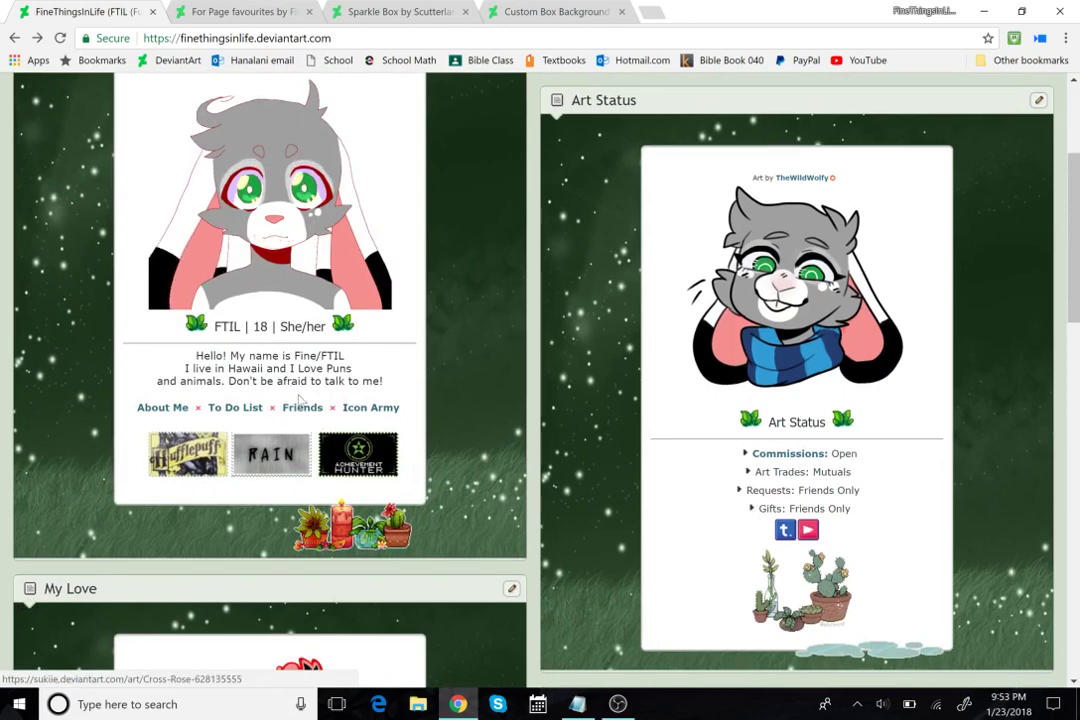
Open the Commissions journal linked in the Art Status box and return to the profile page.
click(815, 456)
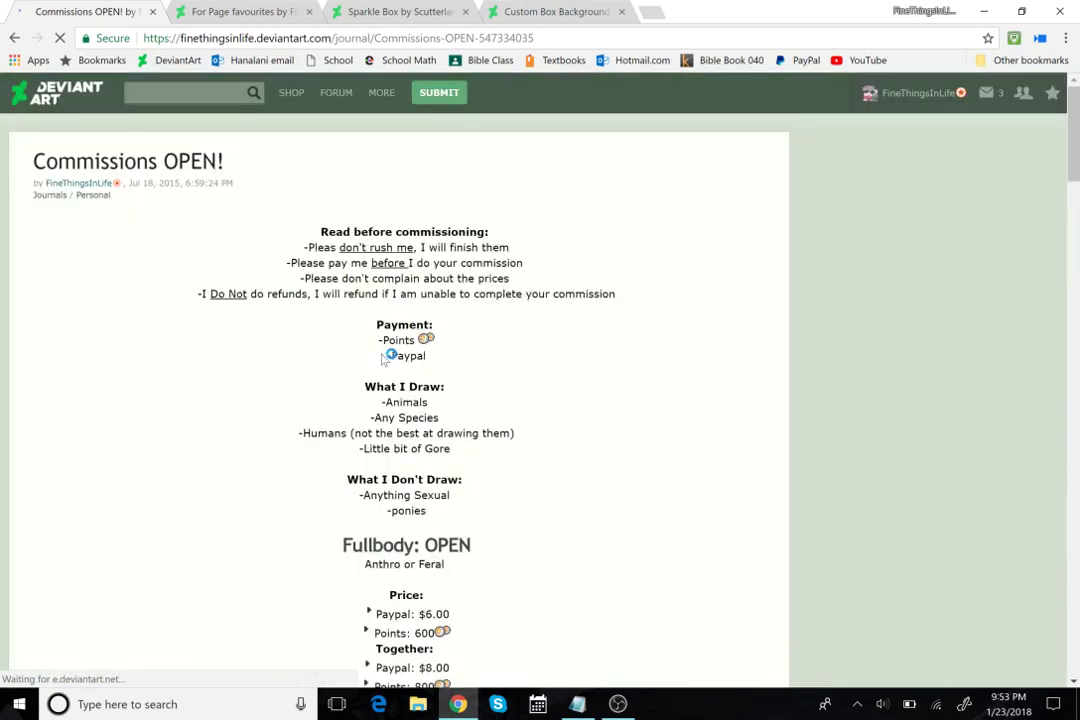
click(13, 38)
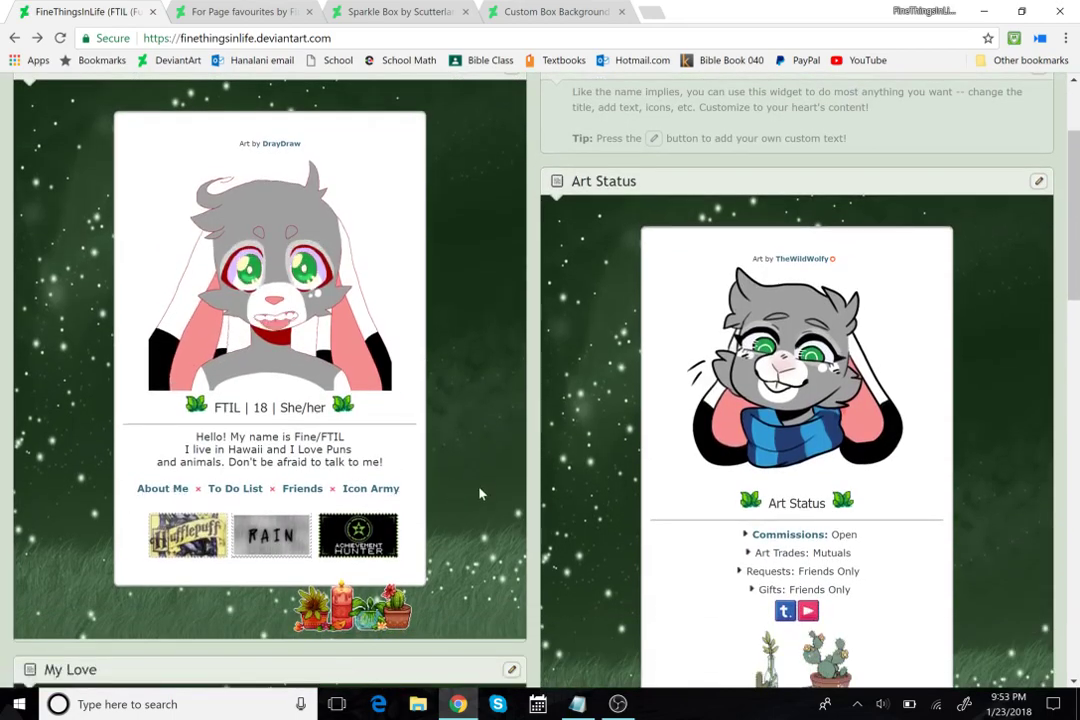
scroll(479, 493, up, 1)
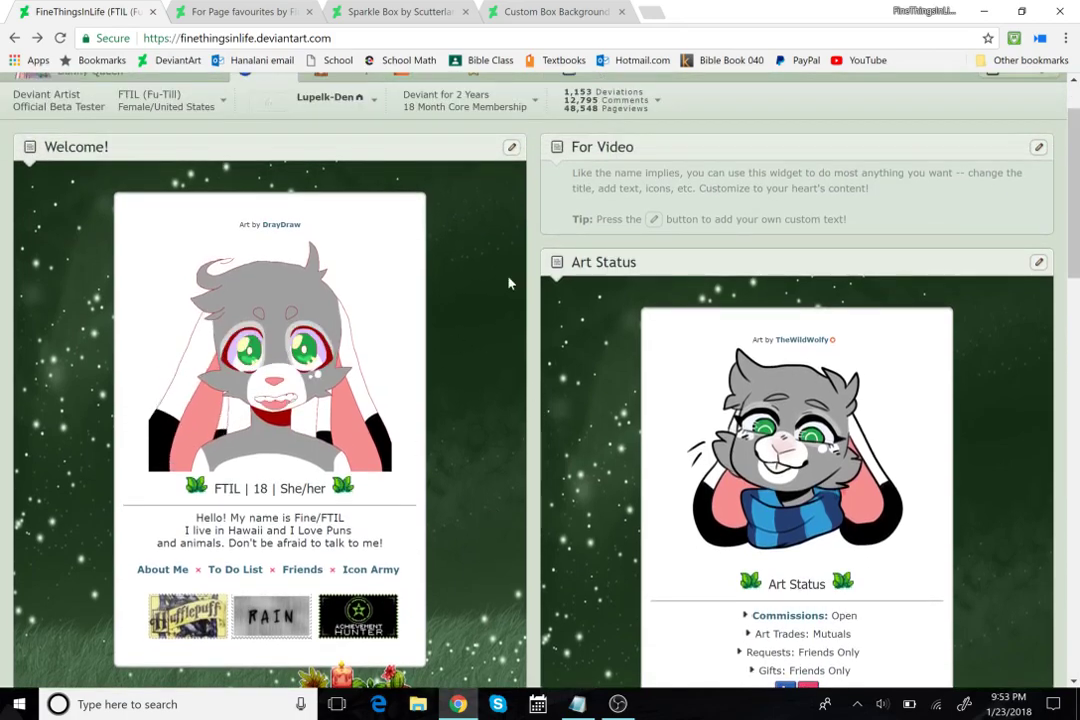
scroll(508, 283, down, 1)
scroll(508, 283, up, 1)
Open the Welcome! widget for editing and examine the row of stamp thumb codes and the link block above it.
click(511, 147)
click(489, 166)
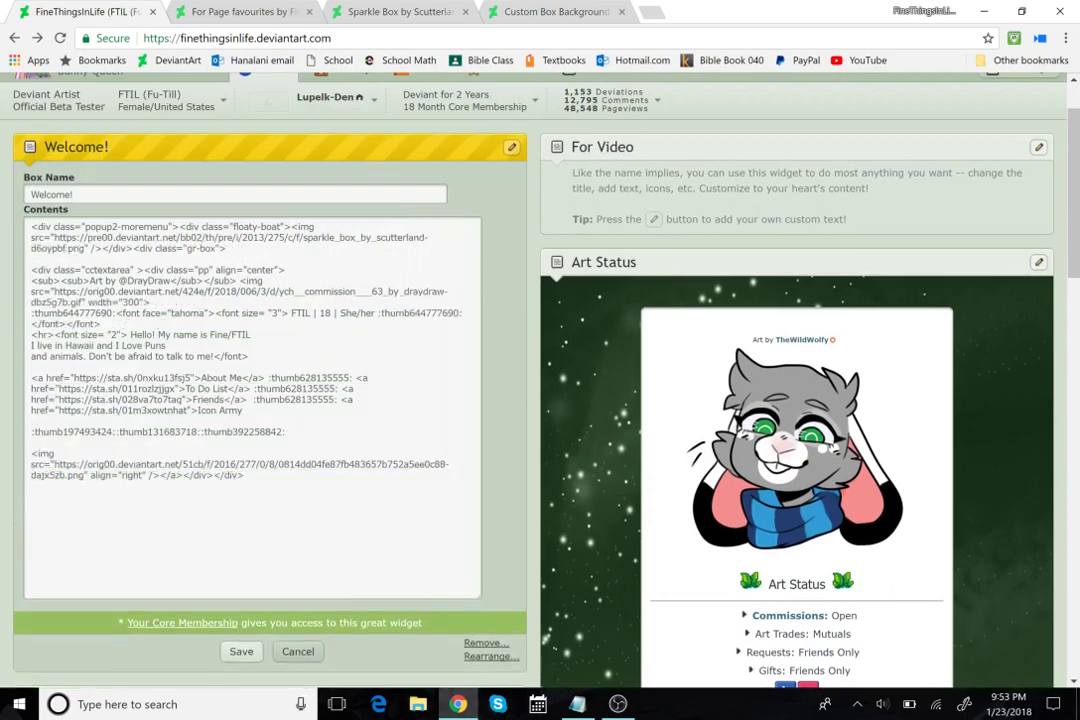
scroll(270, 400, down, 1)
triple_click(160, 351)
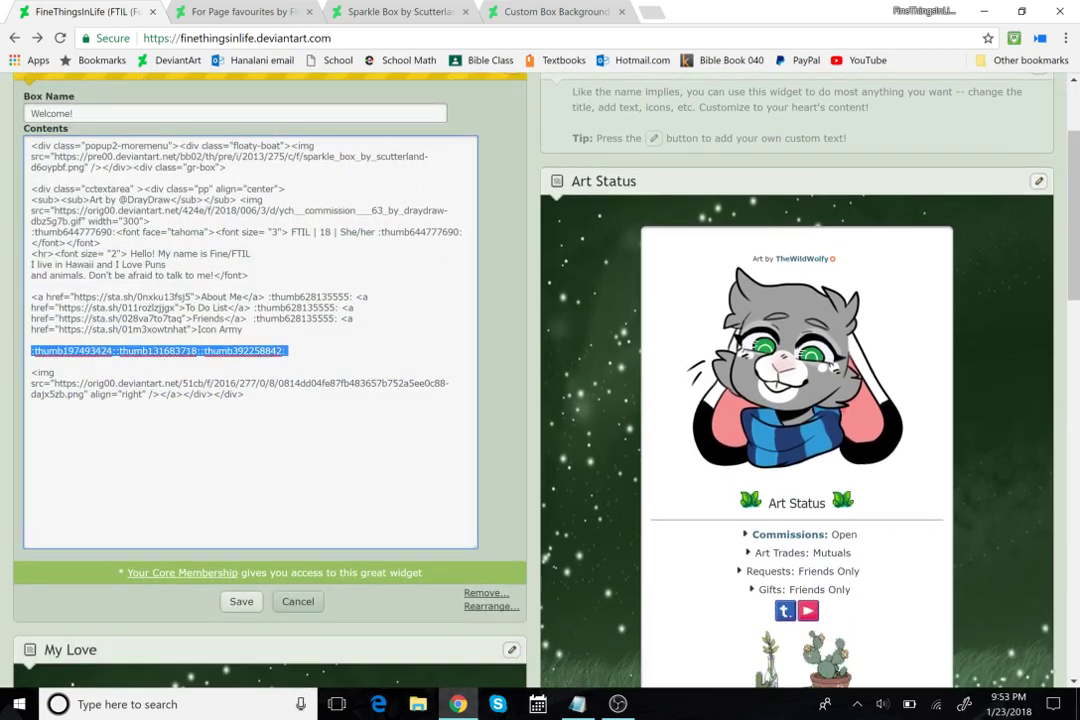
click(245, 395)
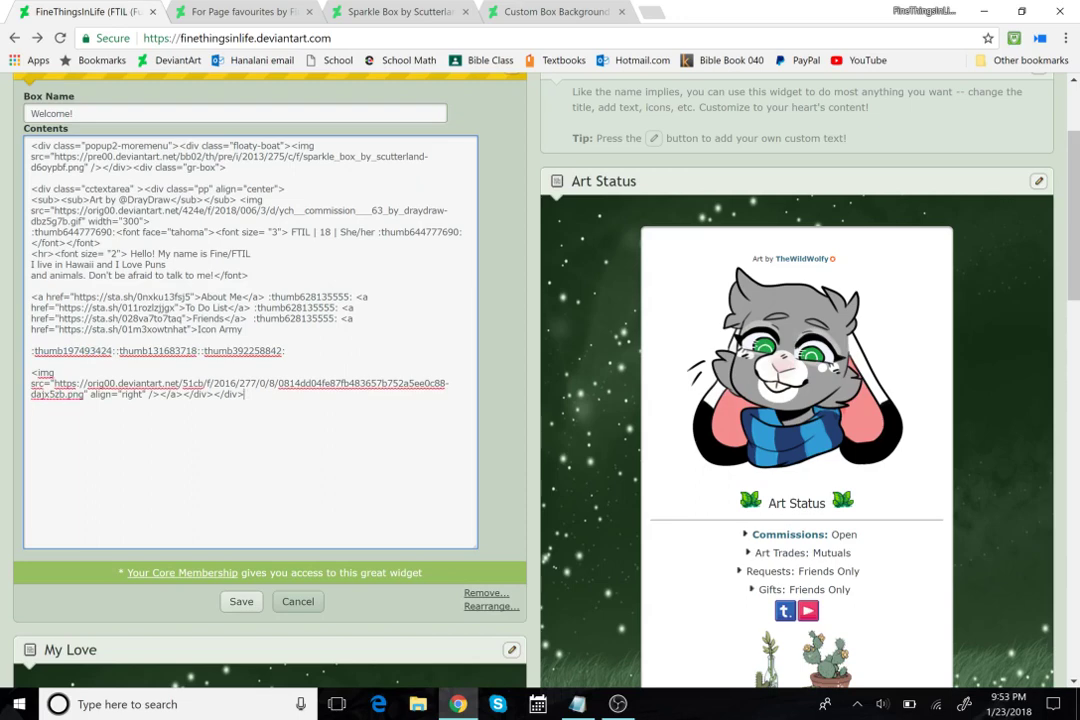
drag(245, 330, 31, 243)
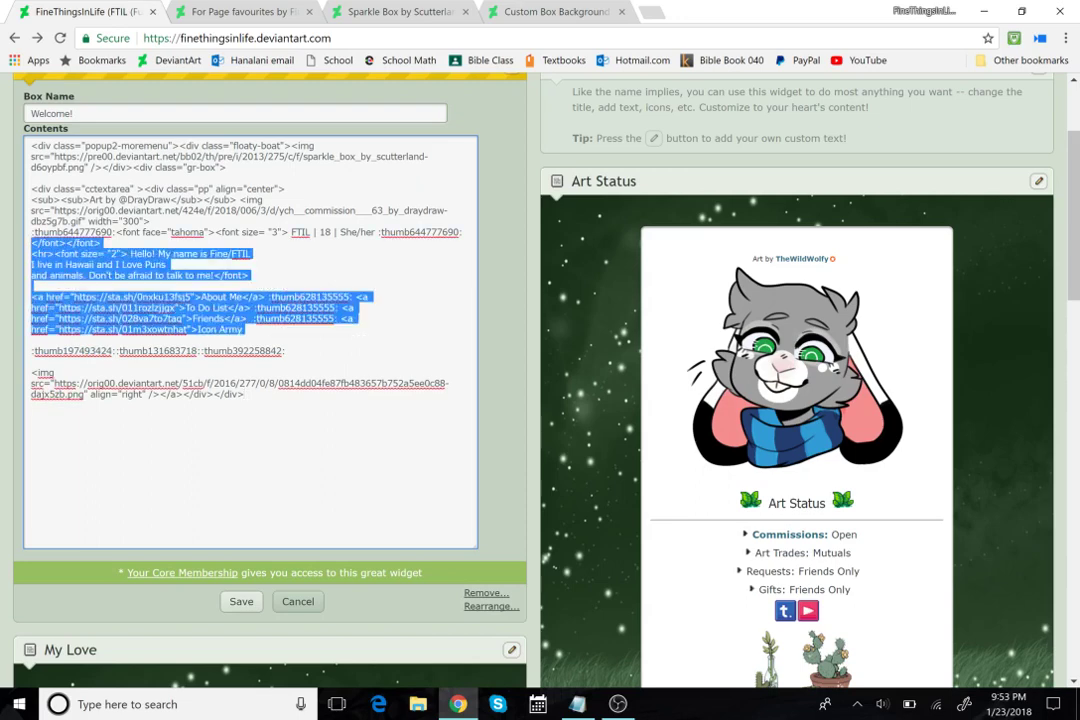
click(150, 395)
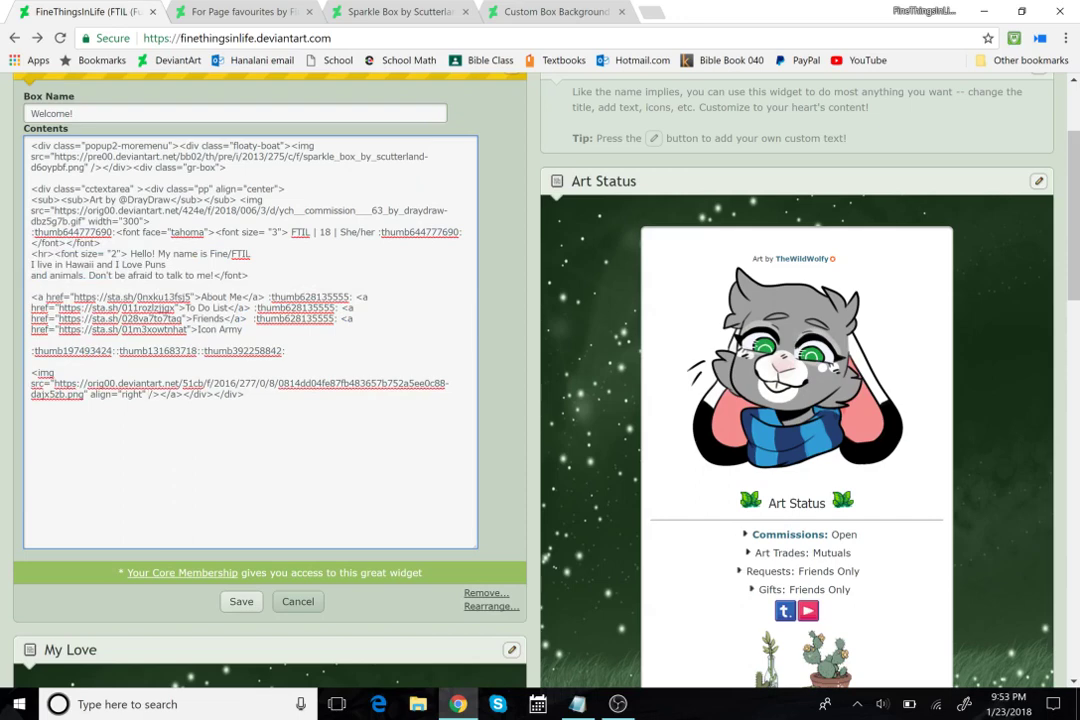
Examine the last img tag in the Welcome! contents, then close the editor and view the potted plants image under the box.
drag(31, 373, 146, 395)
double_click(48, 374)
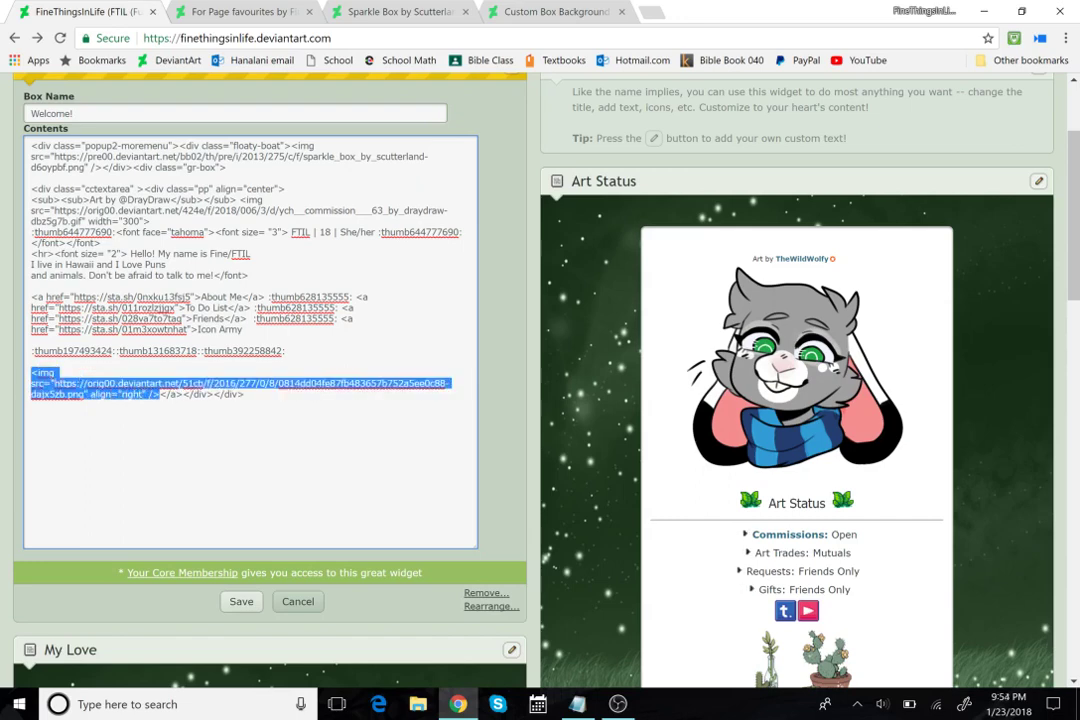
click(241, 601)
scroll(357, 560, down, 1)
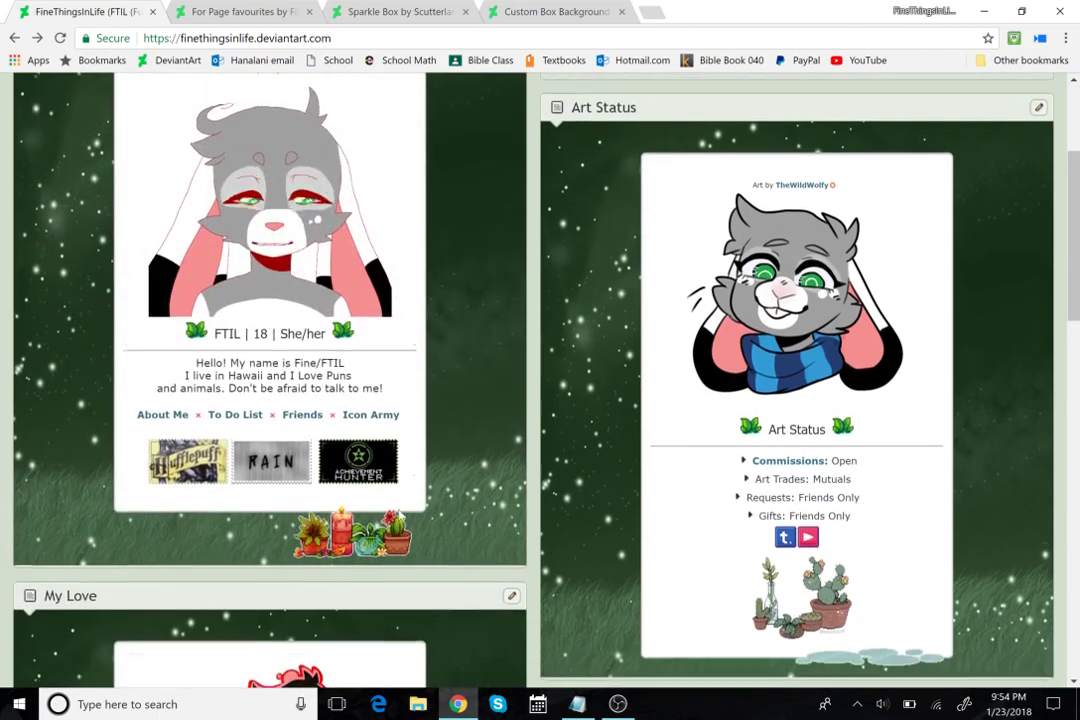
scroll(397, 335, up, 3)
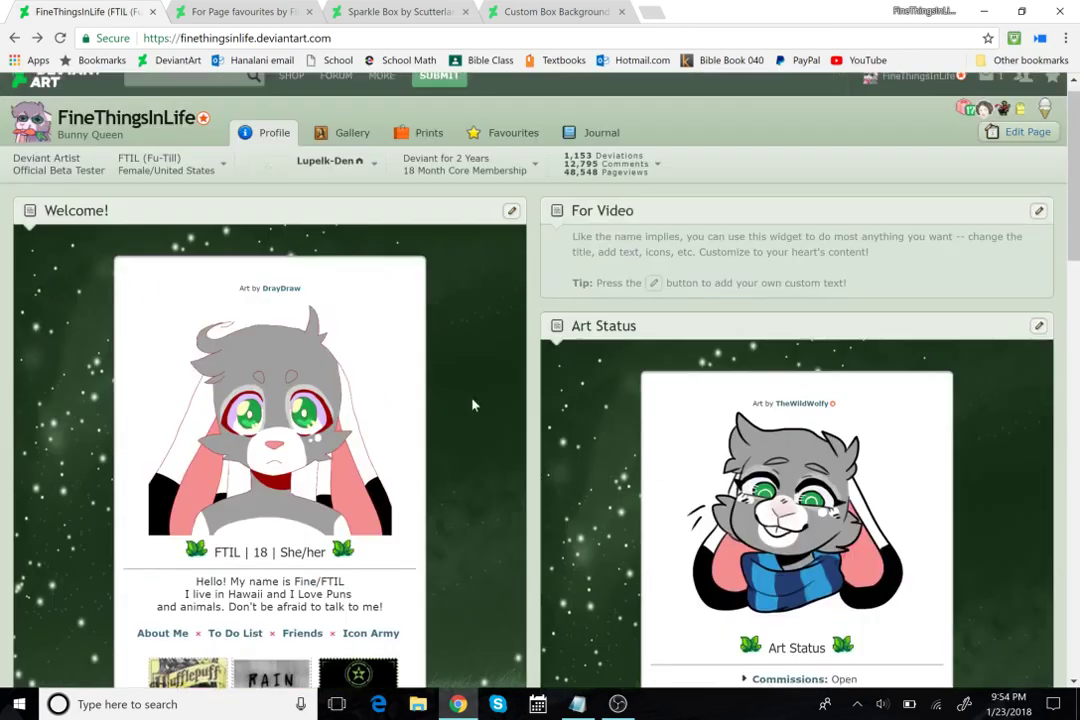
Reopen the Welcome! widget with an enlarged contents area and inspect the plants image's align="right" attribute.
click(510, 230)
click(430, 248)
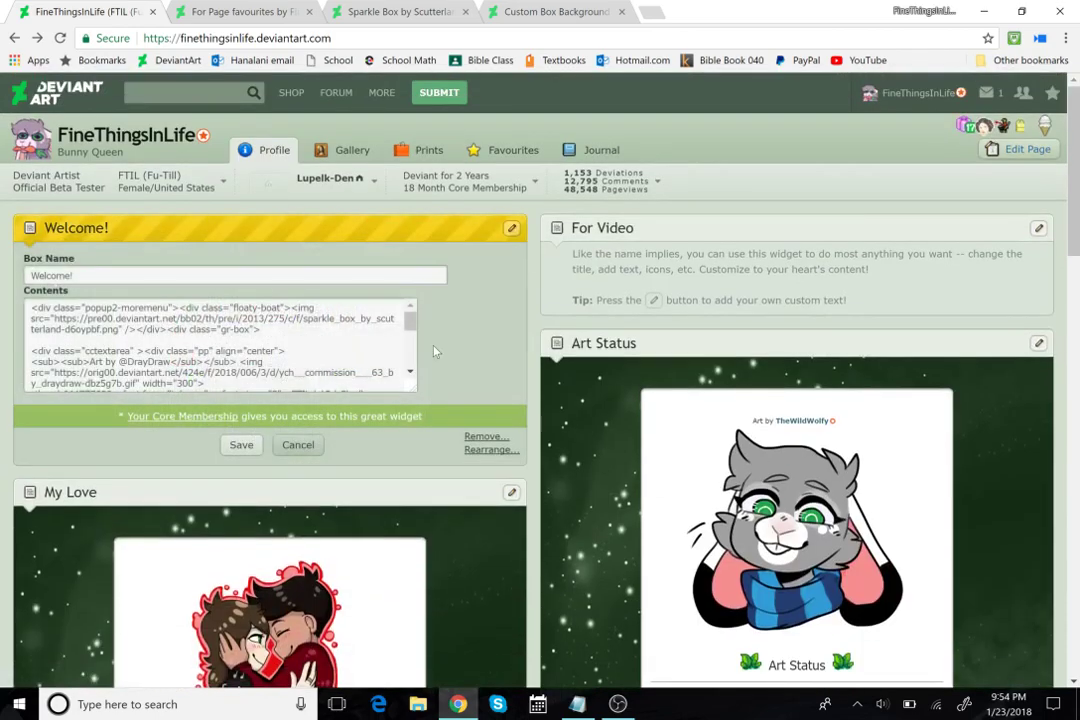
drag(409, 385, 472, 612)
scroll(472, 600, down, 2)
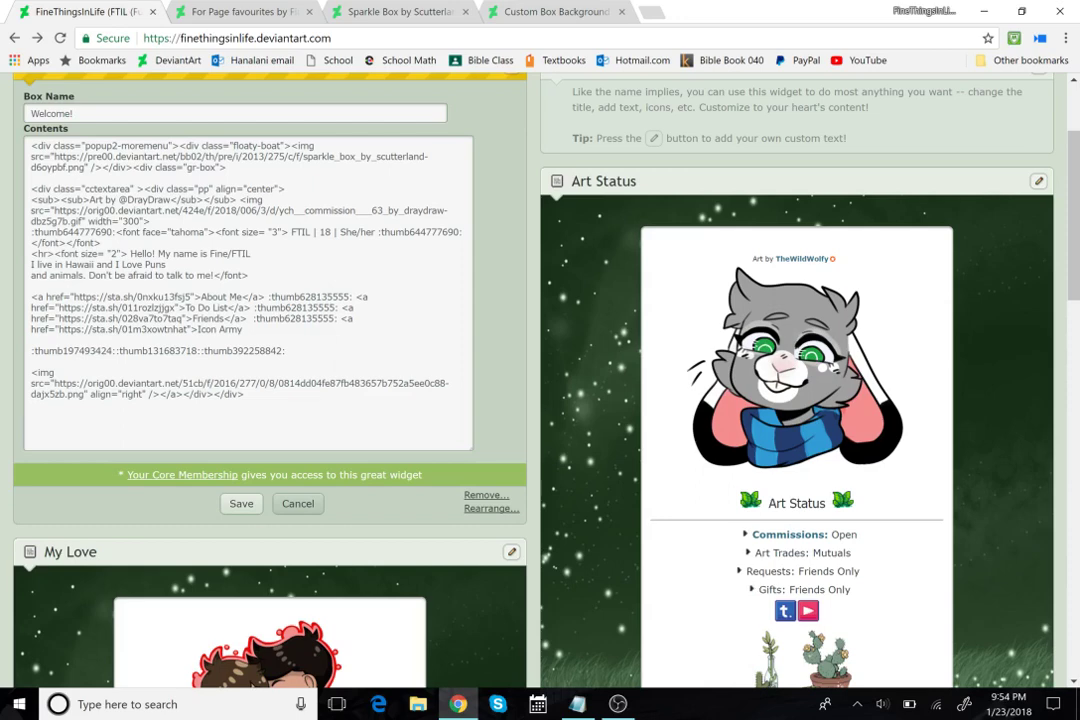
double_click(131, 394)
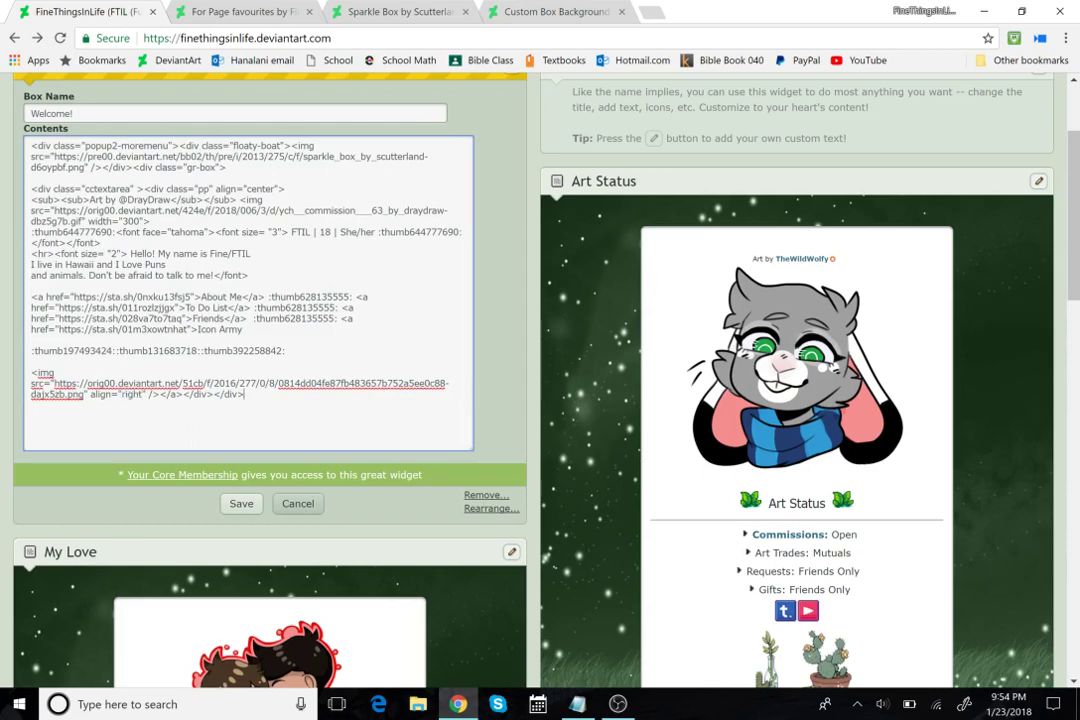
Compare the cctextarea and pp opening div tags with the closing div tags, then close the Welcome! widget without saving.
scroll(540, 380, up, 1)
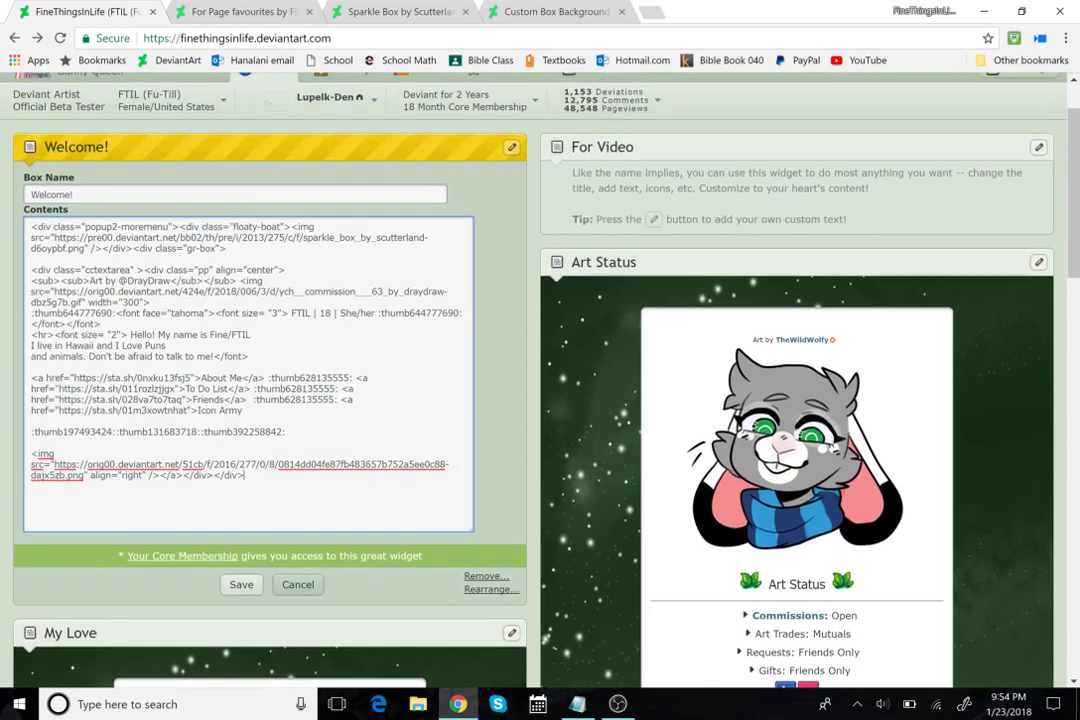
drag(286, 270, 30, 270)
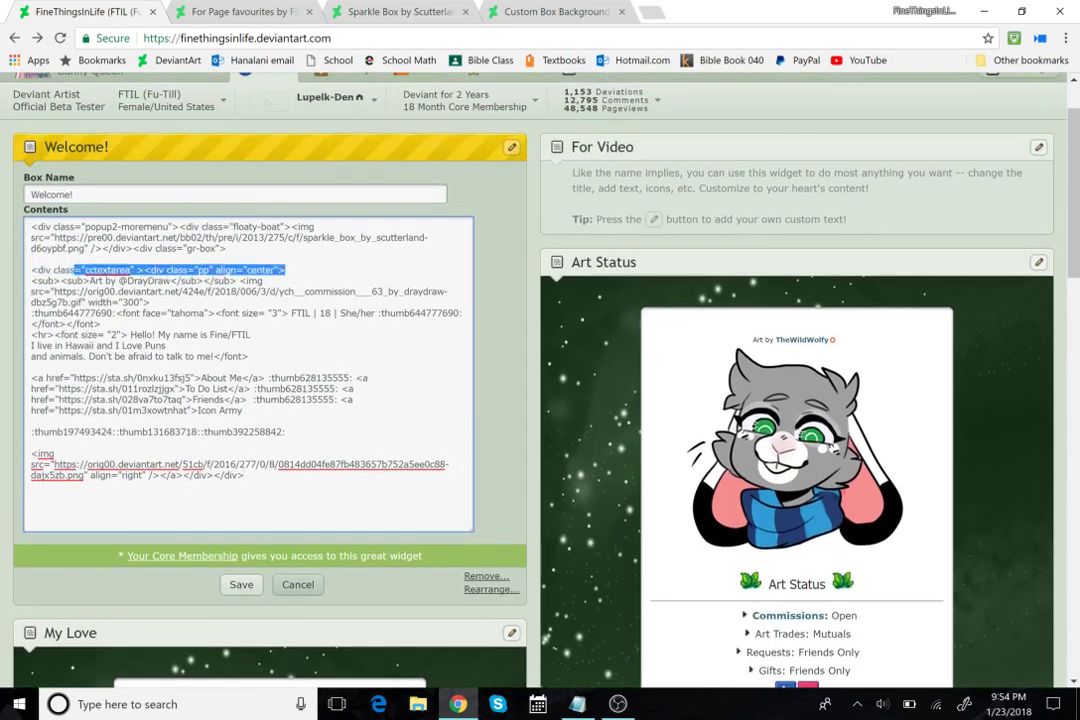
scroll(540, 380, down, 1)
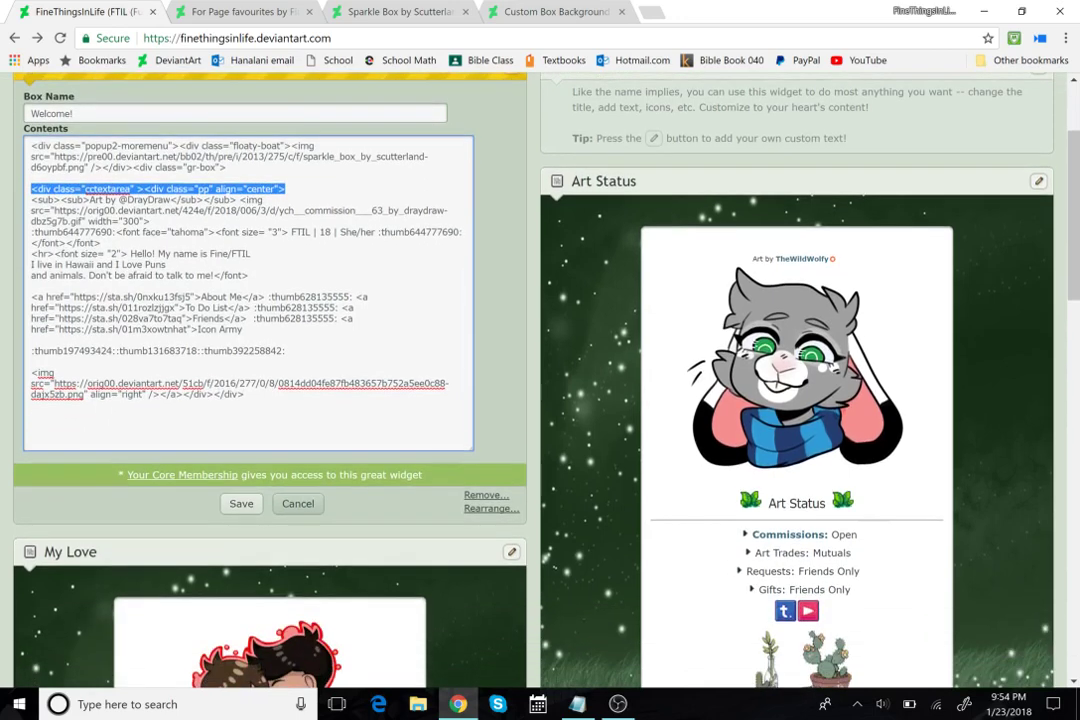
drag(245, 395, 201, 395)
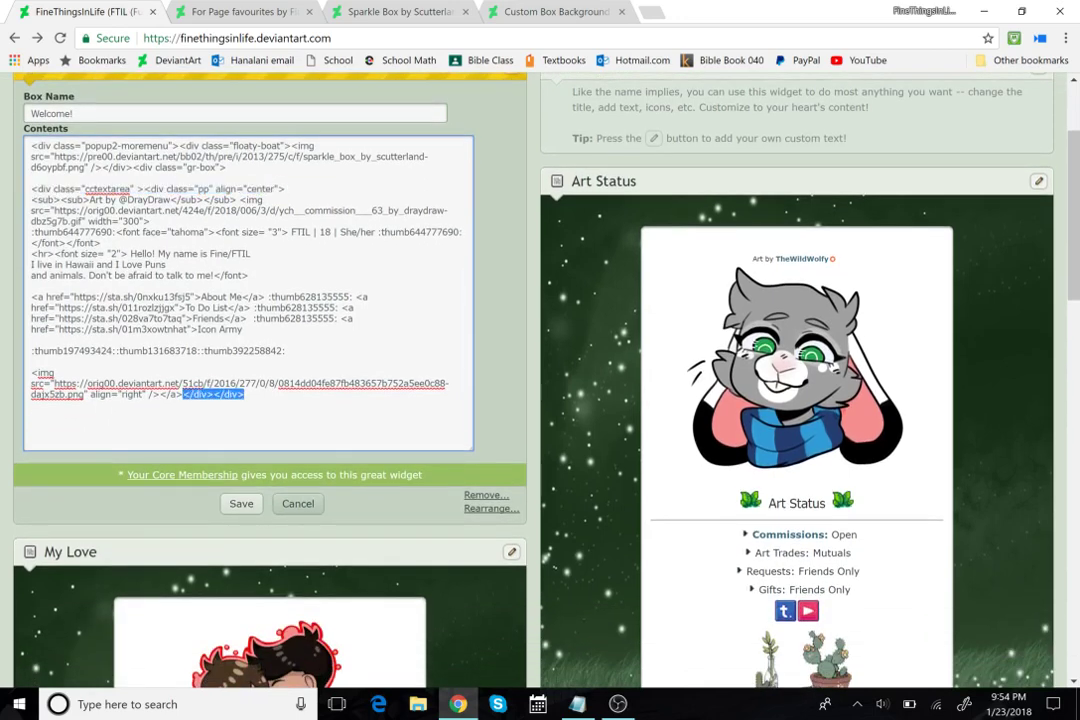
click(278, 505)
scroll(418, 284, up, 1)
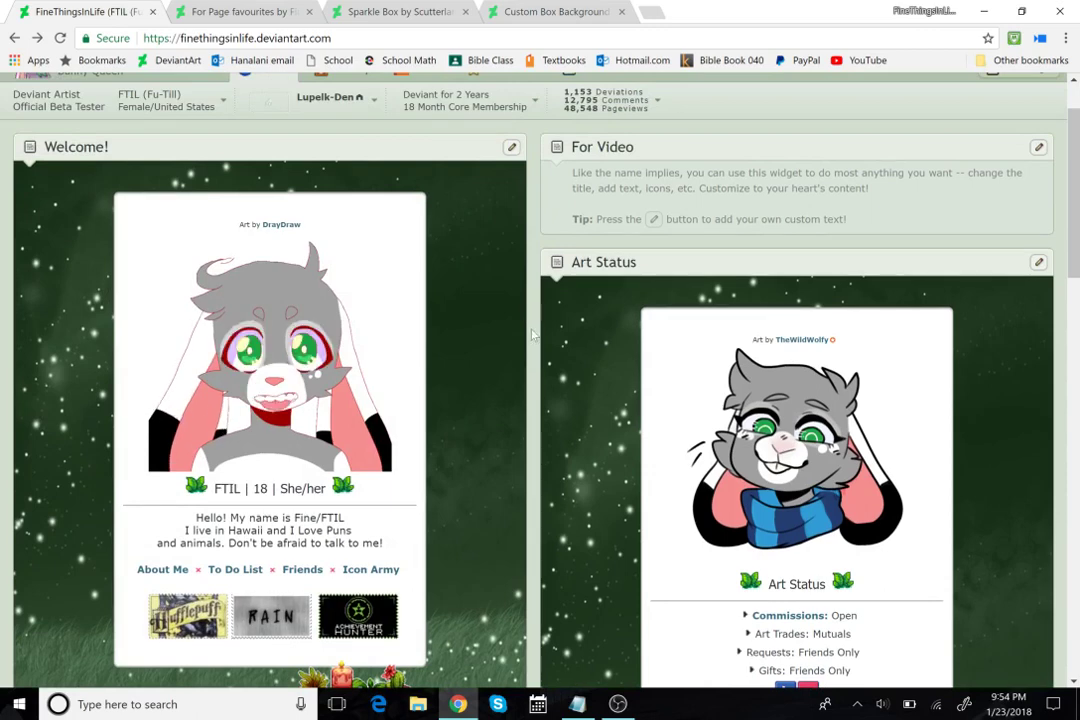
Look over the finished boxes down the profile page, from Welcome! and Art Status to Rain and God's Word.
scroll(533, 336, down, 4)
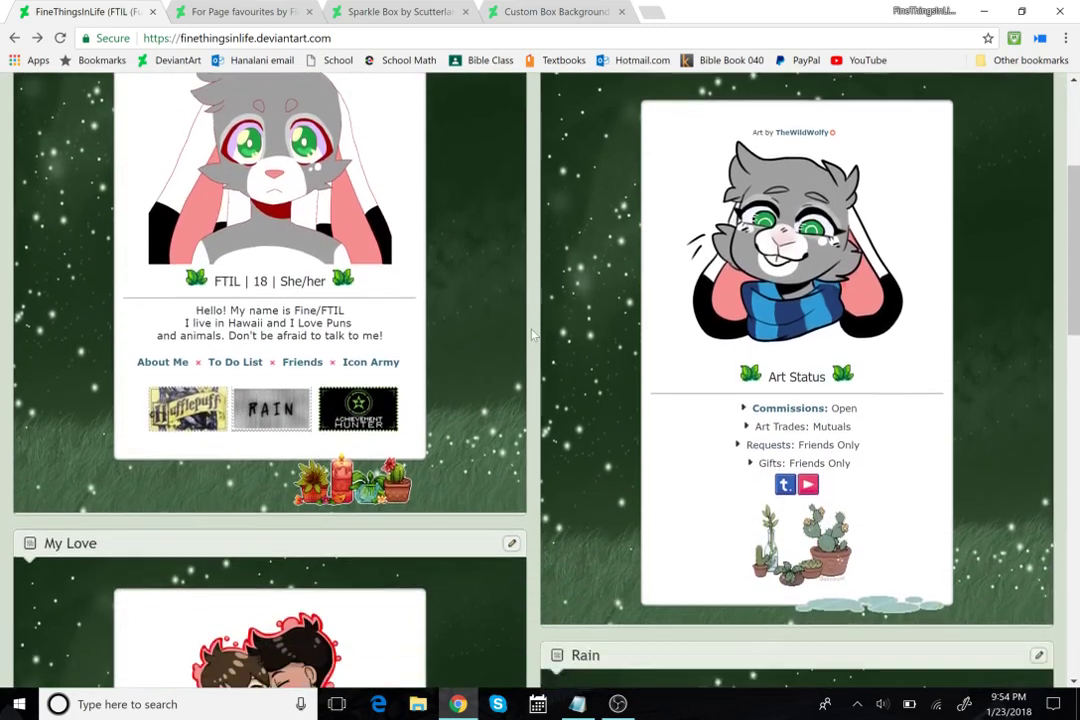
scroll(533, 336, down, 3)
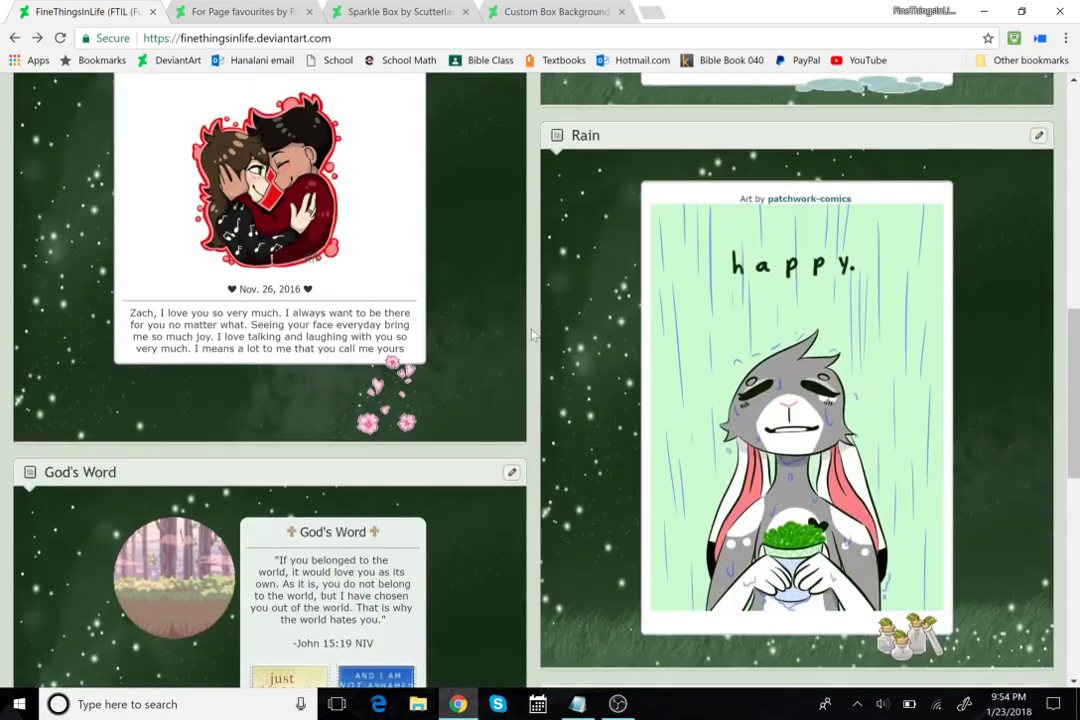
scroll(533, 336, up, 4)
scroll(533, 336, up, 3)
scroll(533, 336, down, 5)
scroll(533, 333, up, 5)
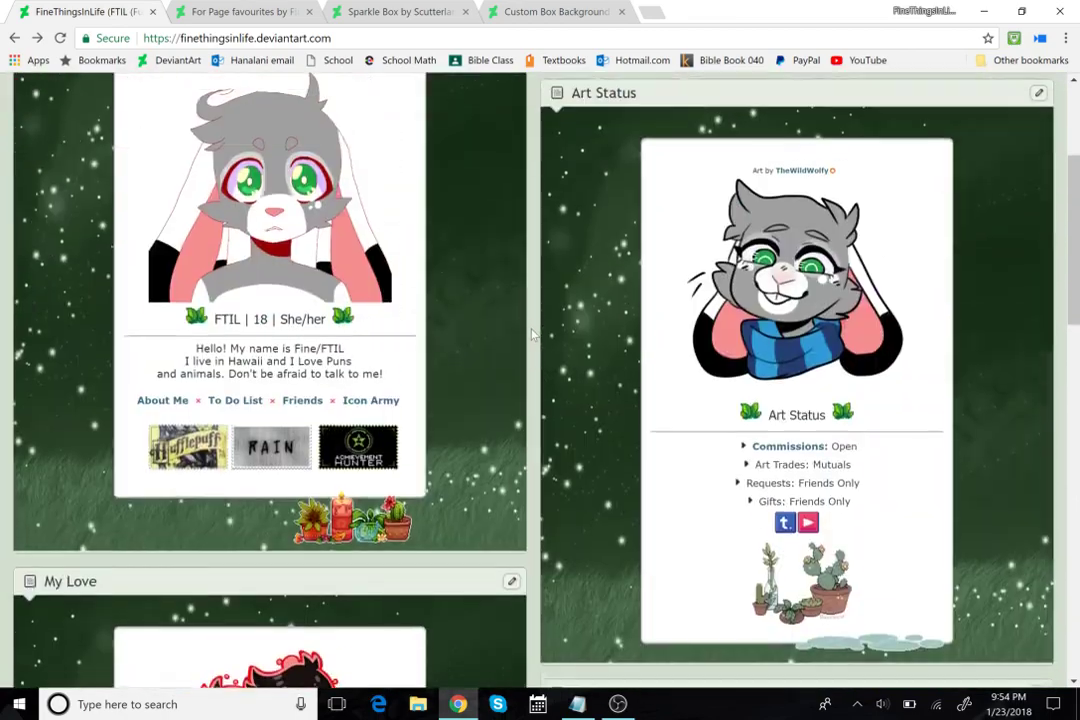
scroll(533, 330, up, 2)
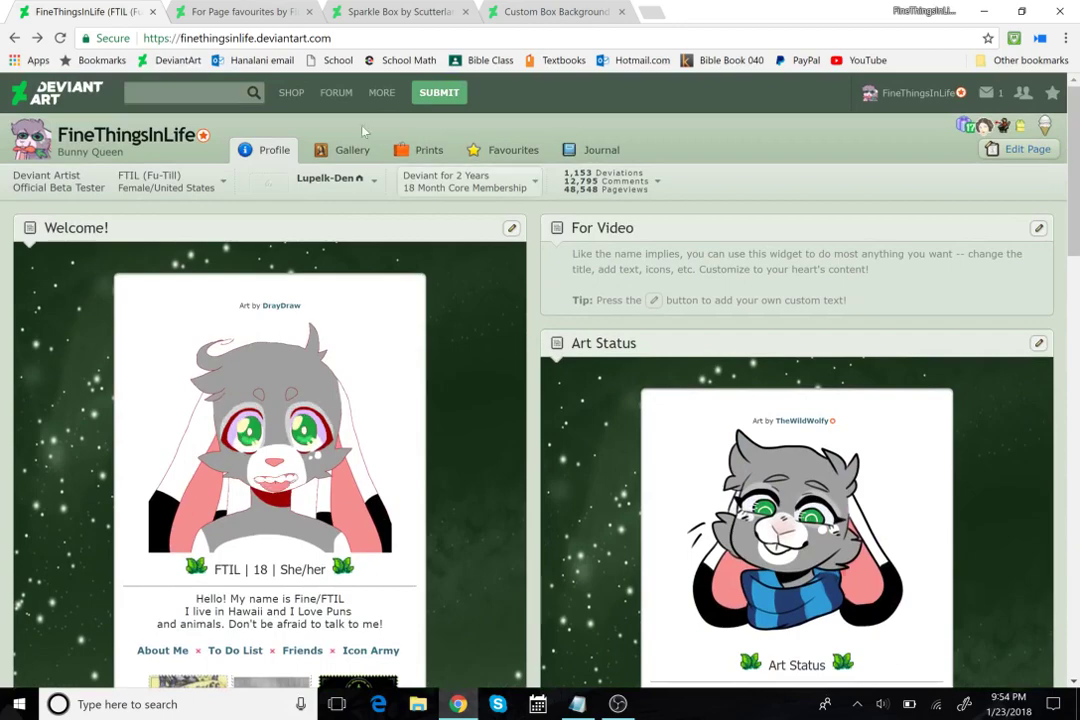
Remove the For Video widget from the profile page.
scroll(520, 290, down, 6)
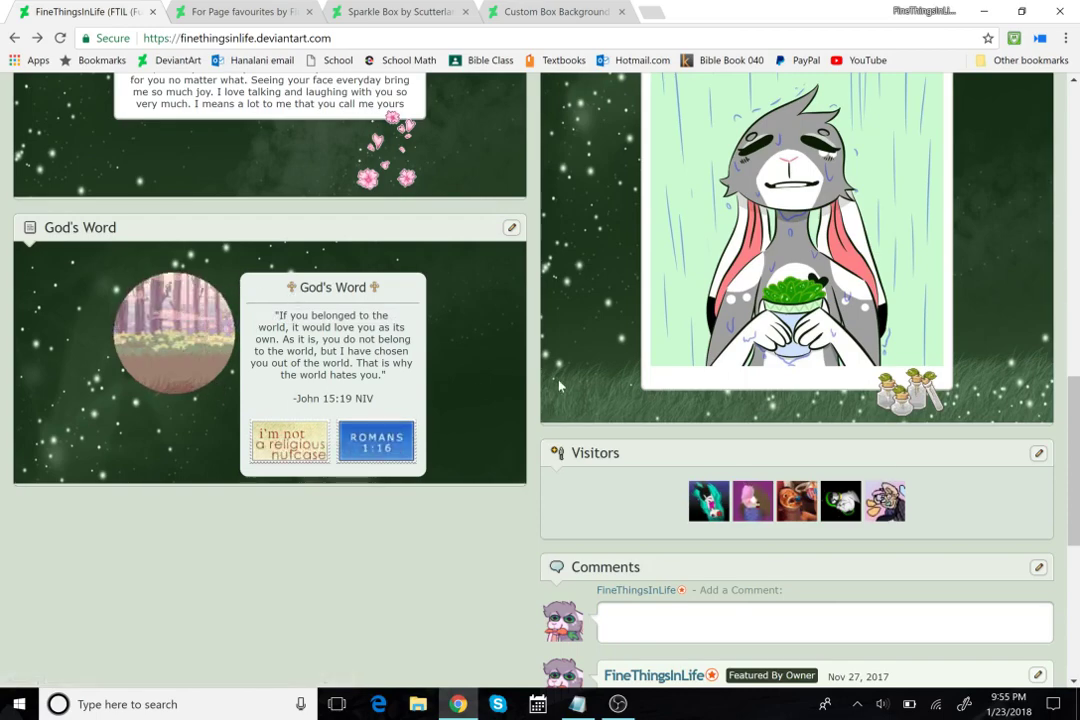
scroll(562, 390, up, 3)
scroll(550, 400, up, 15)
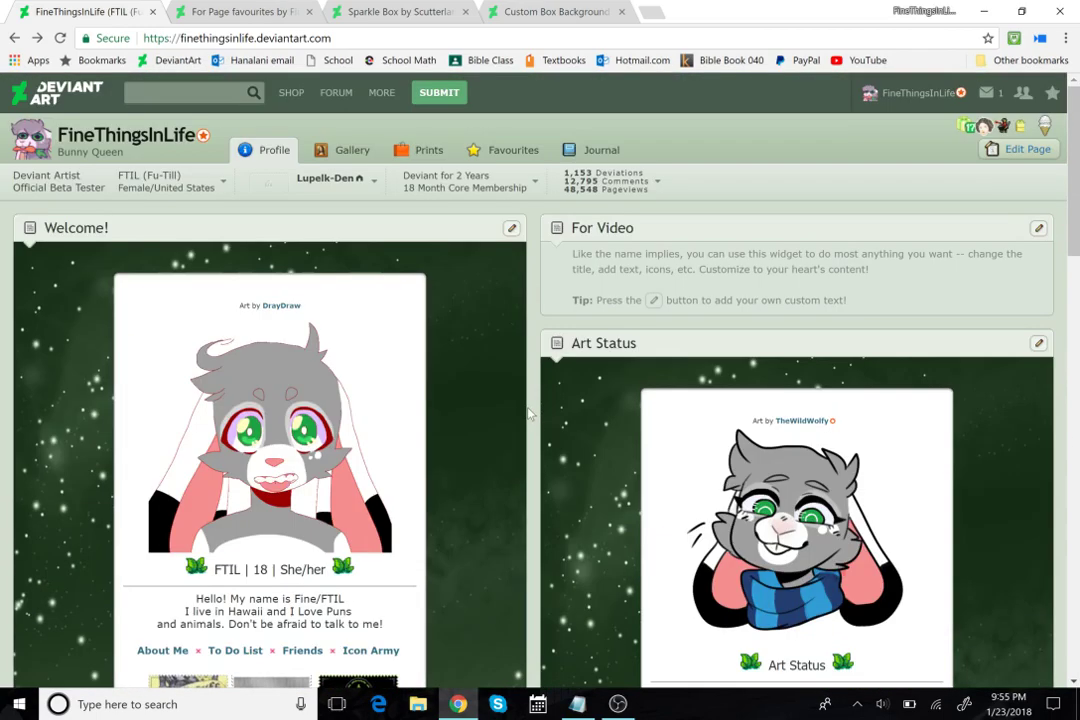
click(1038, 228)
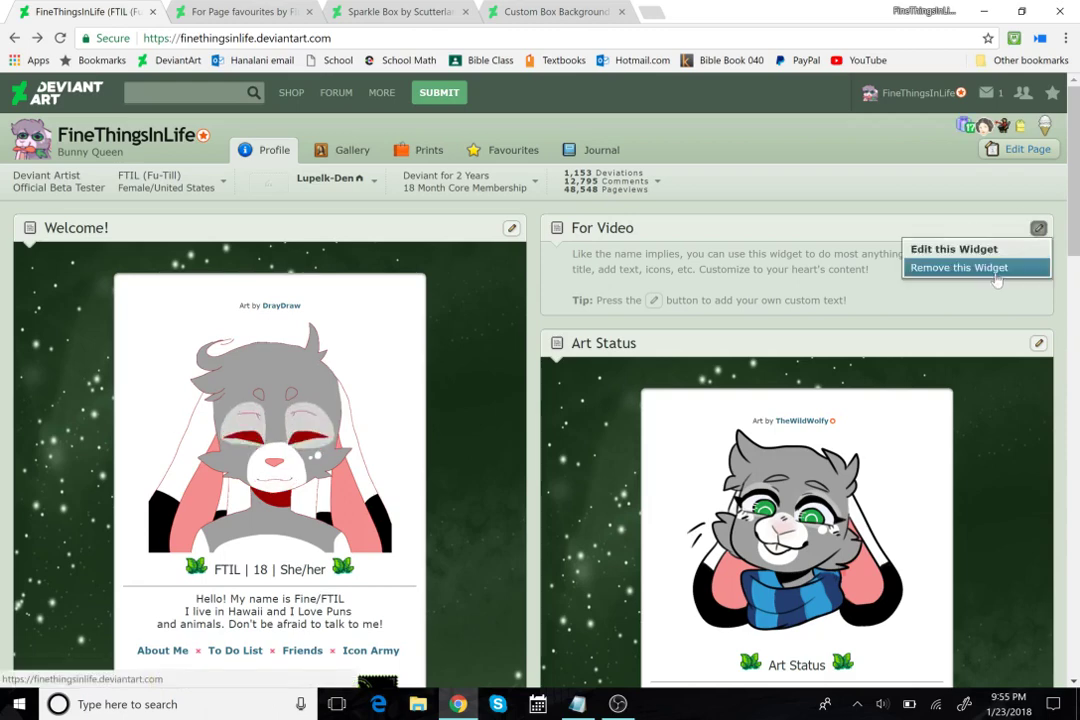
click(987, 268)
click(604, 170)
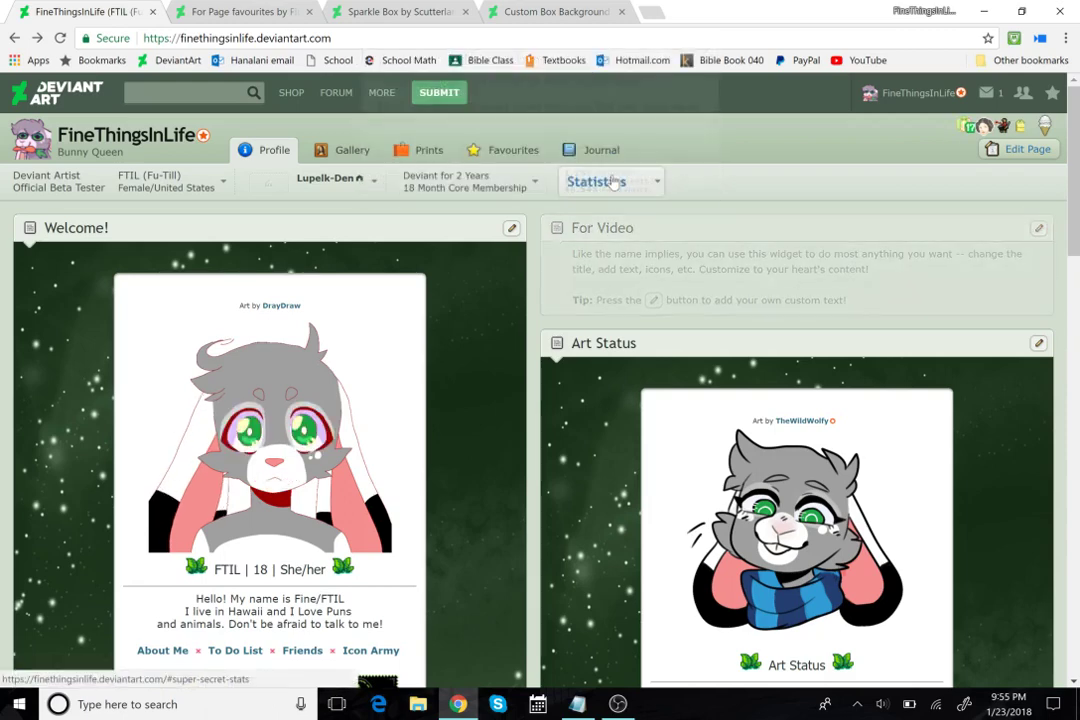
click(613, 183)
Install a Custom widget with the blue snowflake My Love ♥ contents and finish customizing the profile.
scroll(537, 318, down, 3)
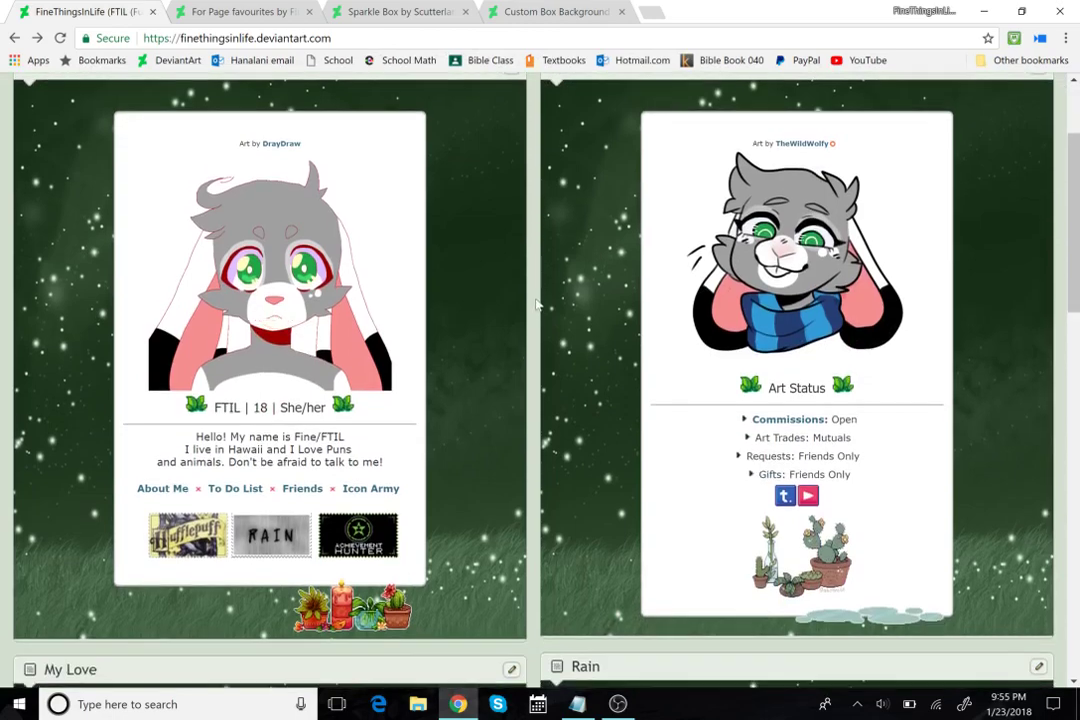
scroll(537, 318, up, 3)
scroll(535, 325, down, 1)
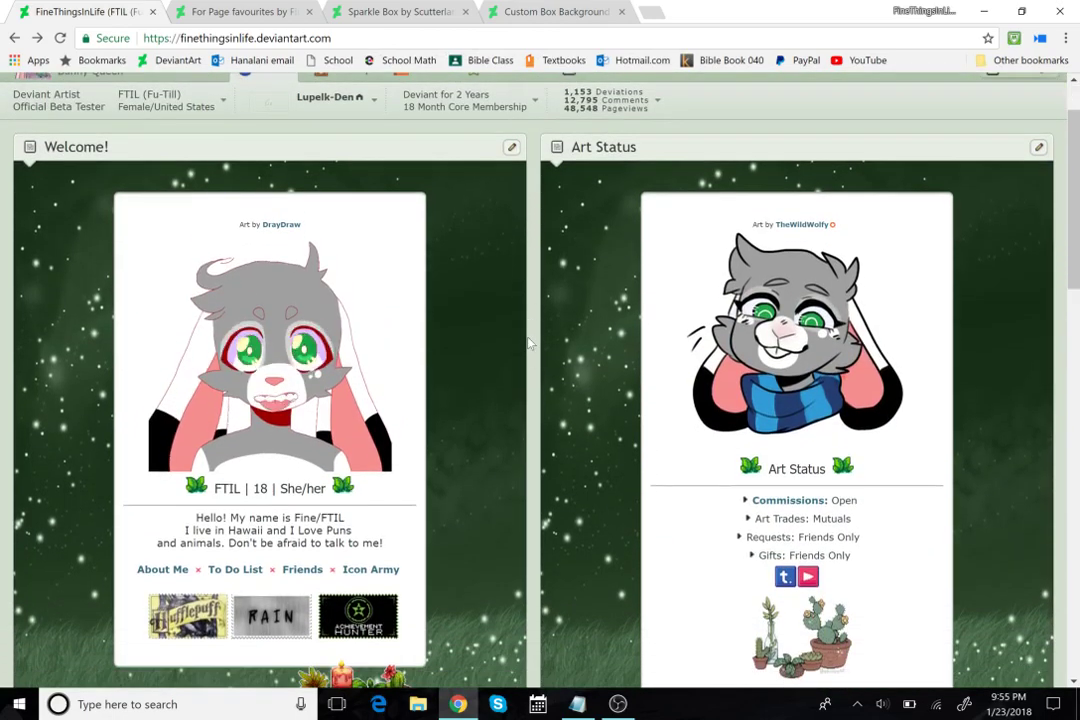
scroll(525, 390, down, 1)
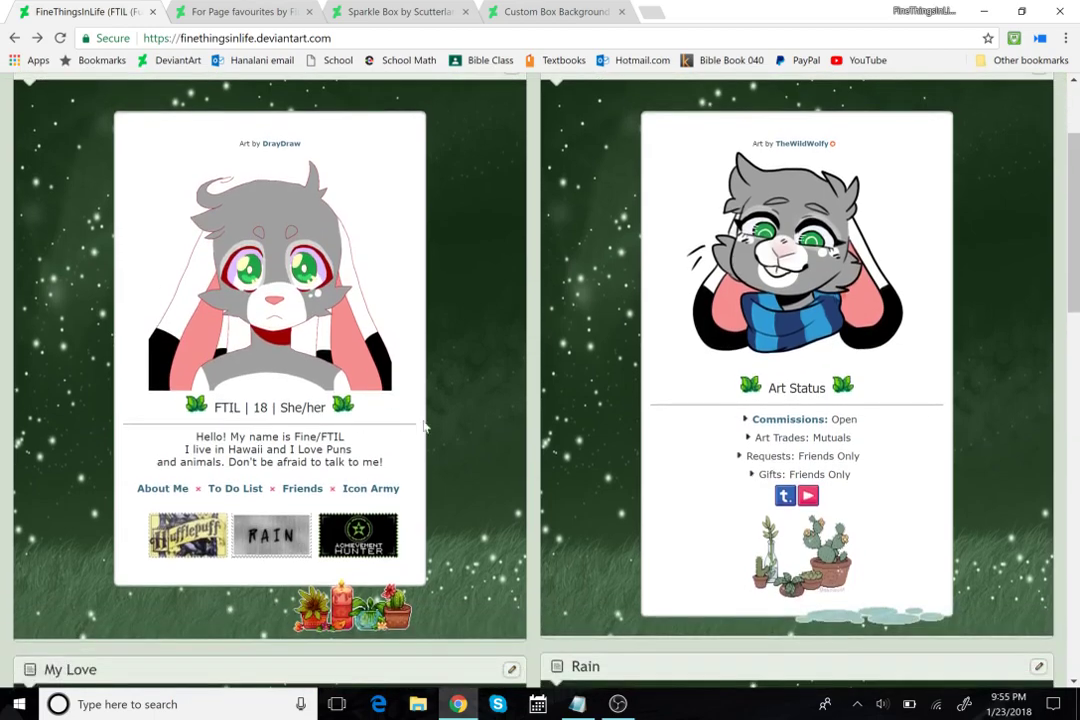
scroll(520, 438, down, 1)
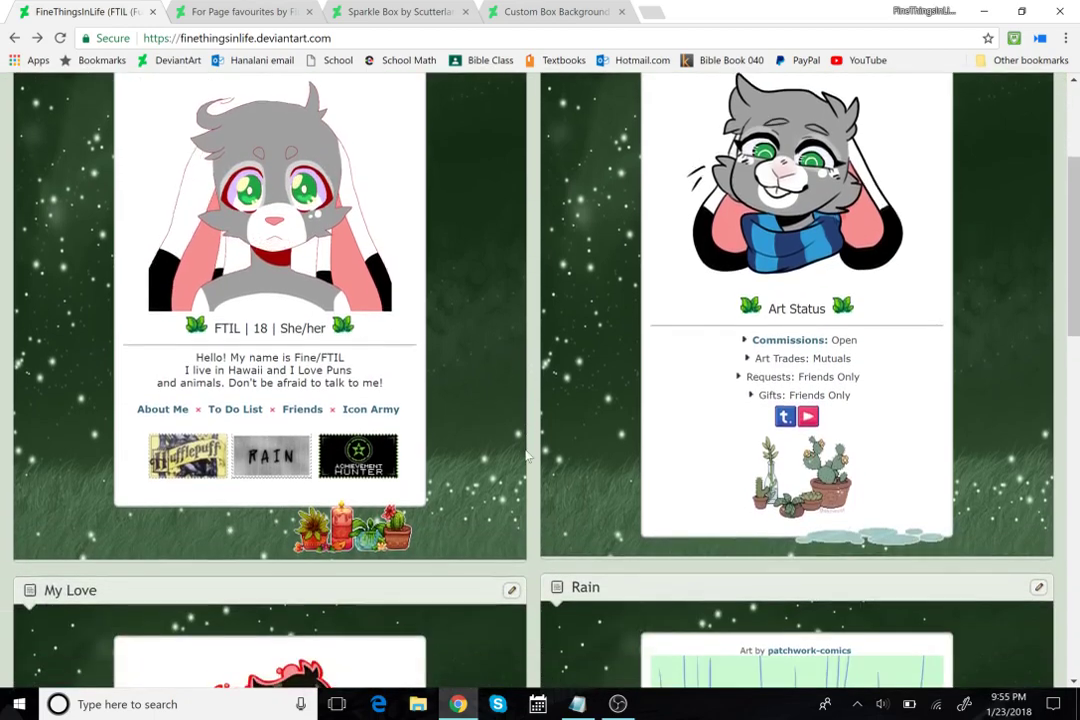
scroll(992, 216, up, 3)
click(1030, 149)
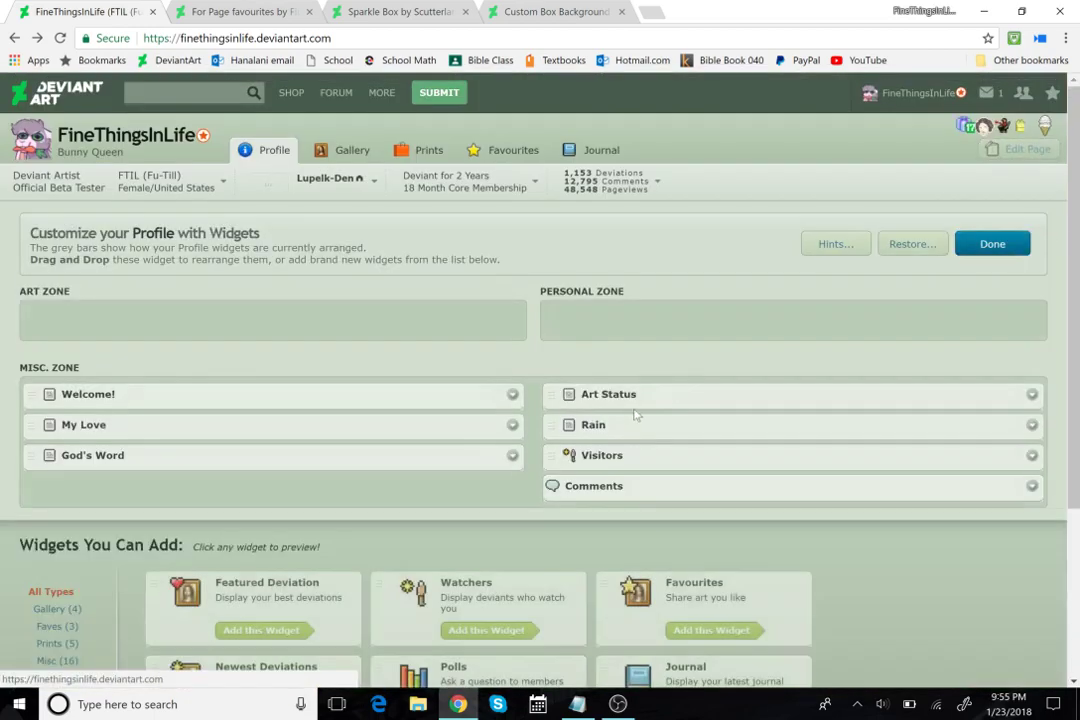
scroll(386, 511, down, 2)
click(250, 600)
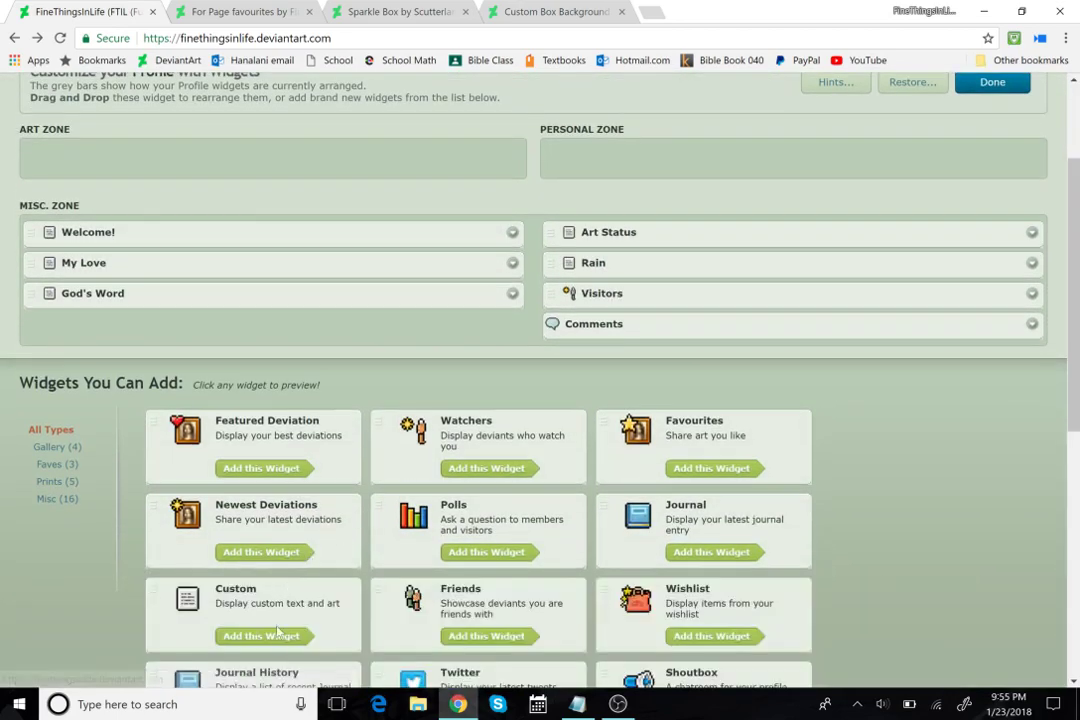
click(295, 623)
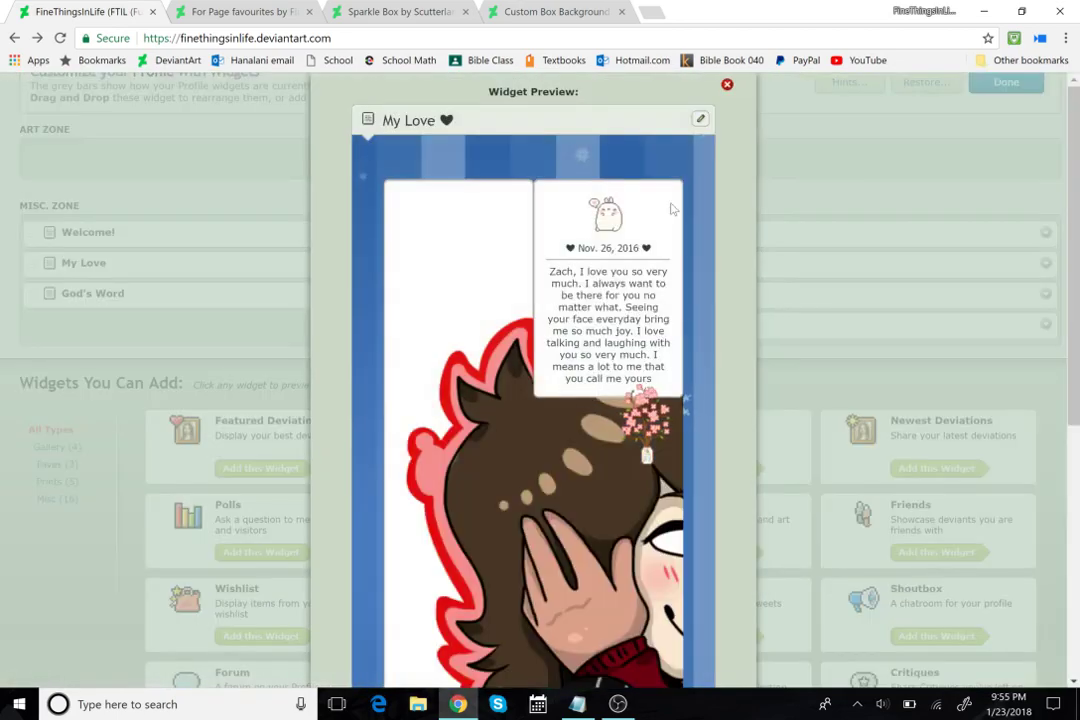
scroll(508, 337, down, 6)
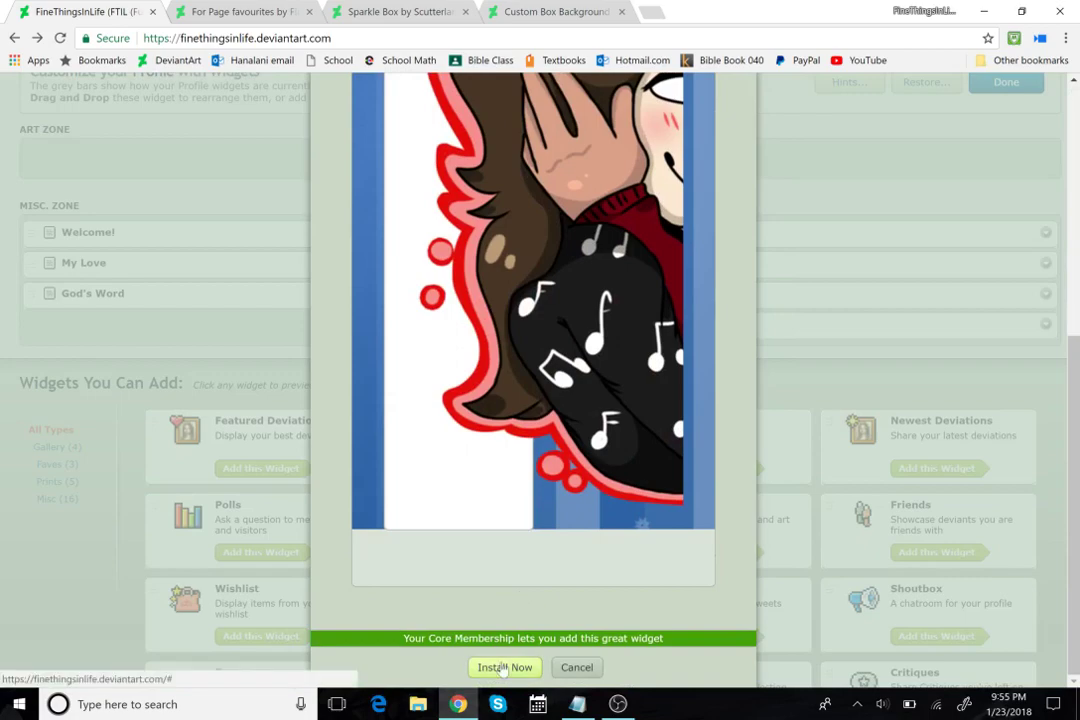
click(505, 665)
click(992, 82)
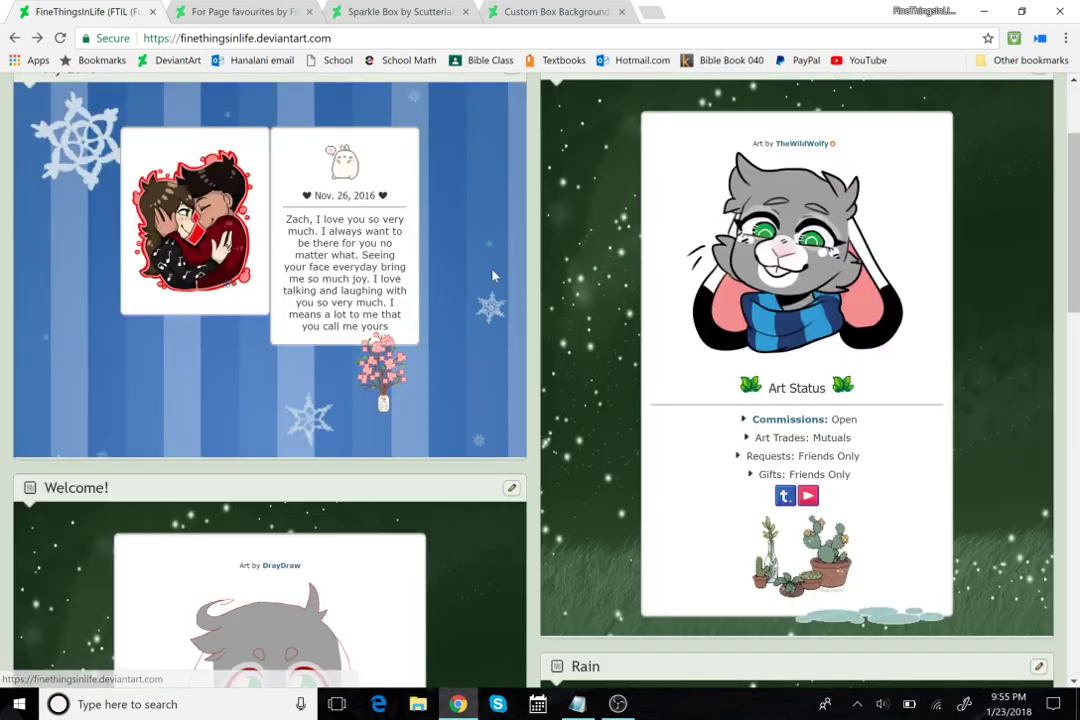
Open the My Love ♥ widget with an enlarged contents area, inspect its two-column box code, and close it without saving.
scroll(470, 265, up, 1)
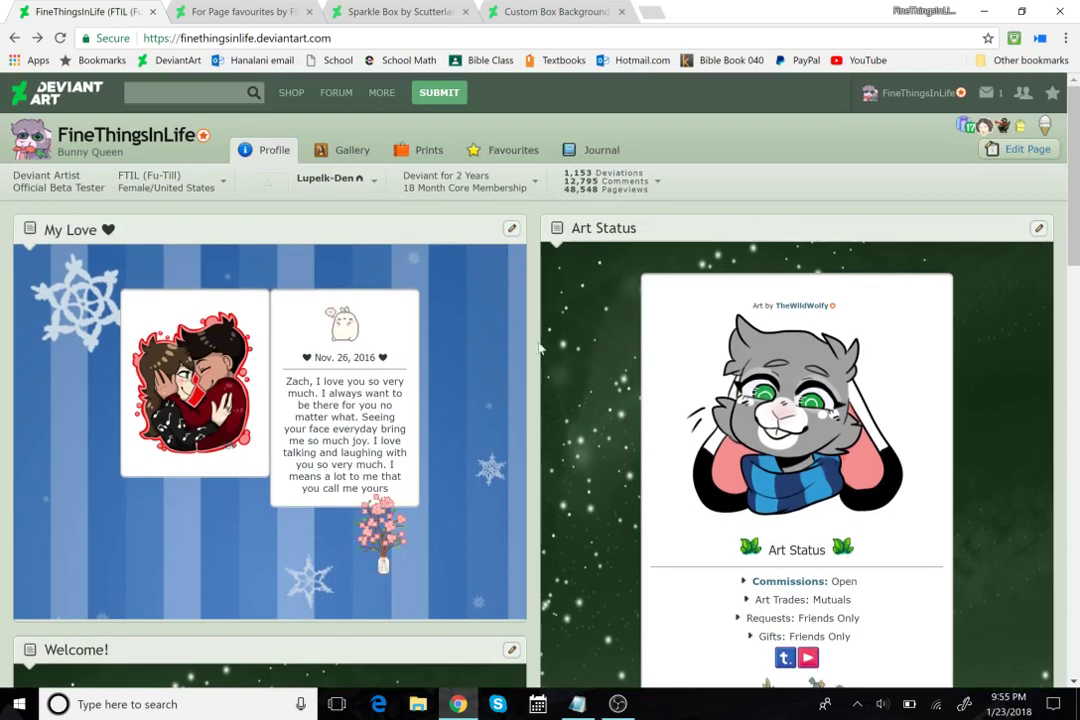
click(511, 228)
click(432, 246)
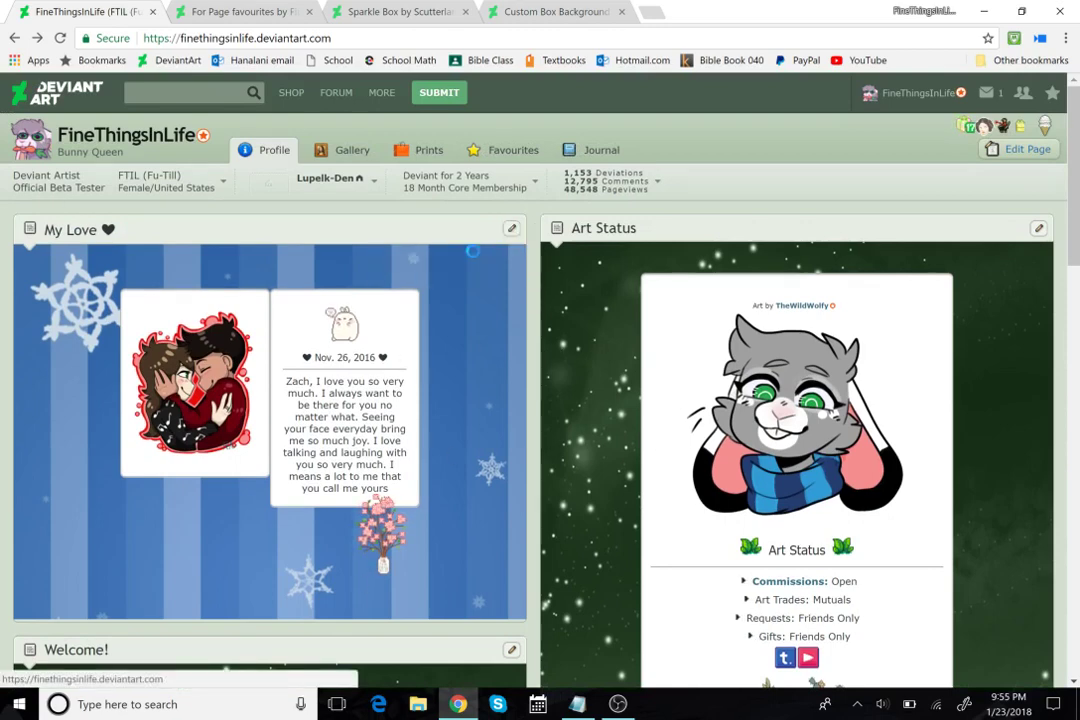
drag(419, 390, 446, 601)
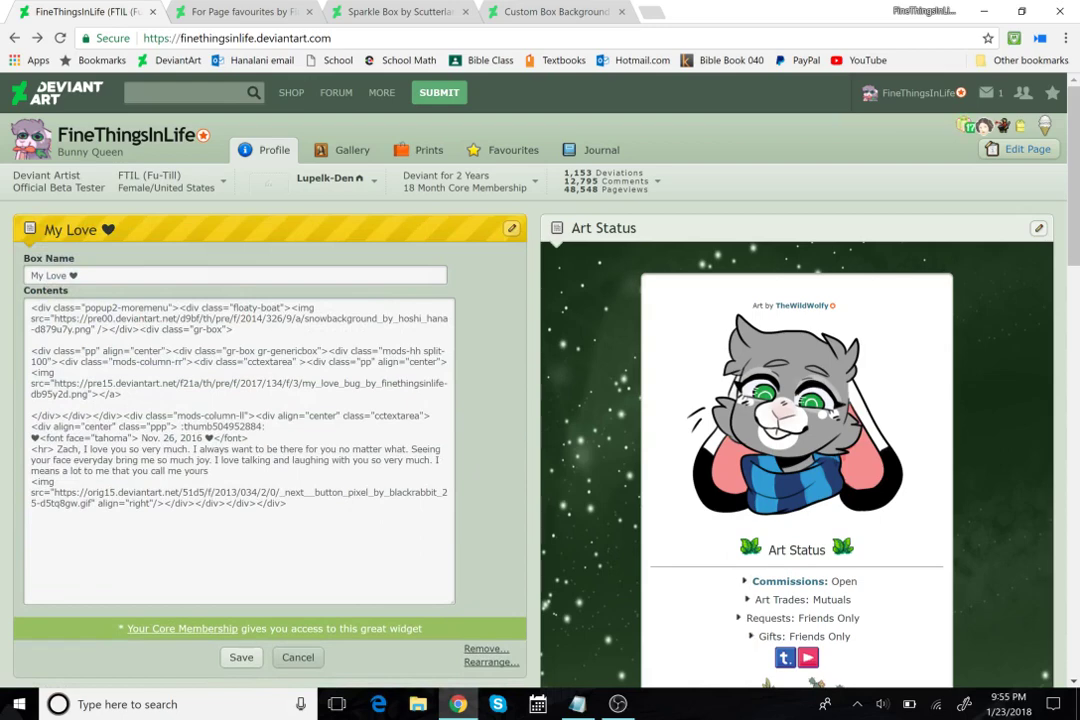
click(296, 657)
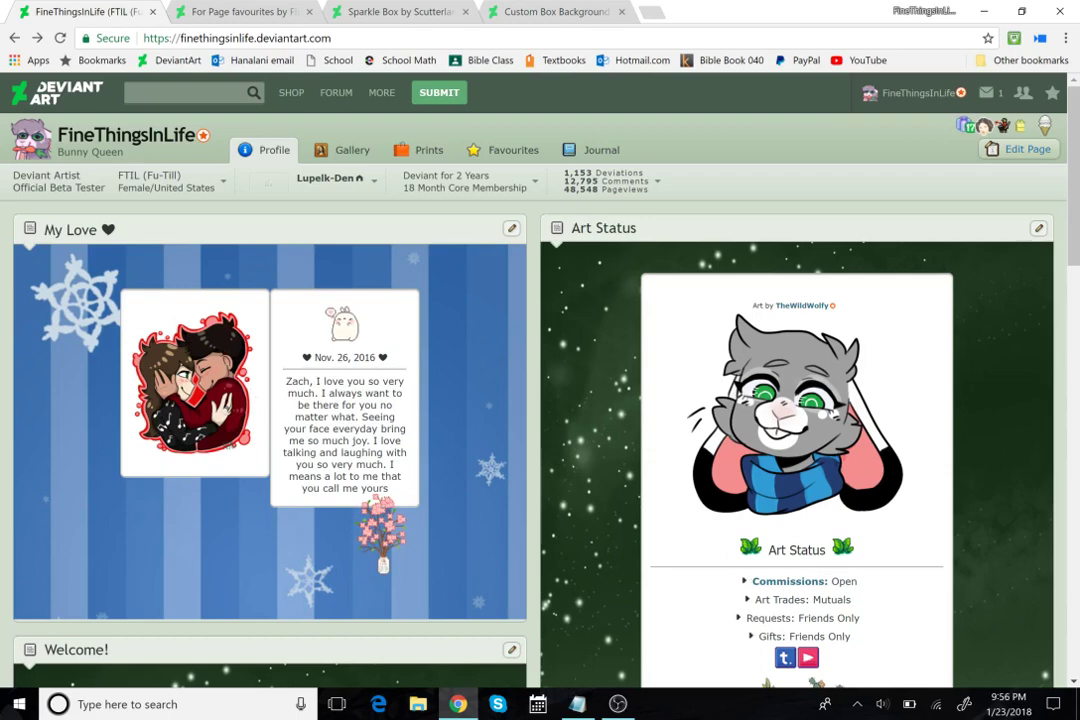
Remove the blue snowflake My Love ♥ widget from the profile.
click(511, 229)
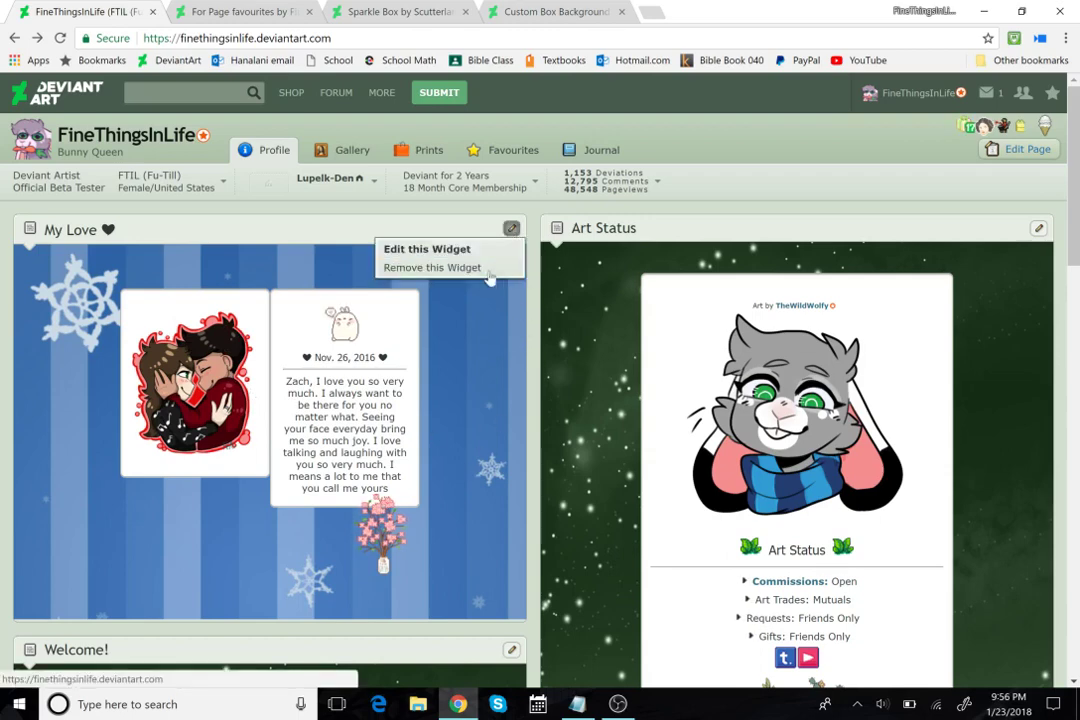
click(489, 276)
click(606, 169)
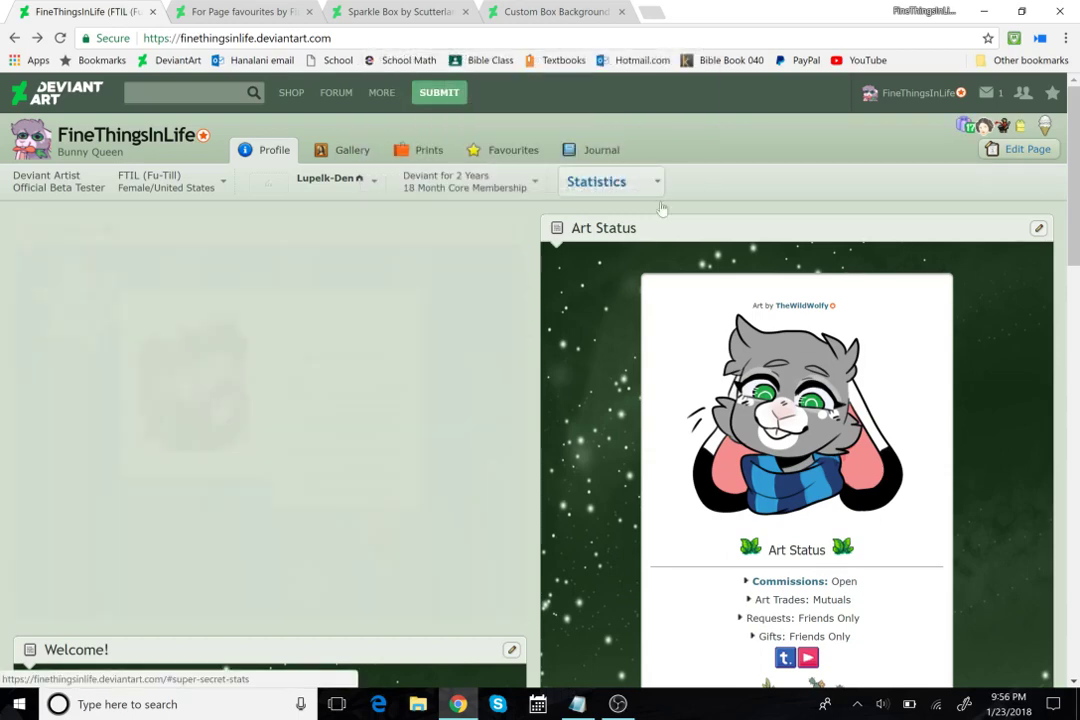
Install two Custom widgets on the profile, the My Love ♥ one and the blue snowflake Welcome! one.
scroll(463, 369, down, 1)
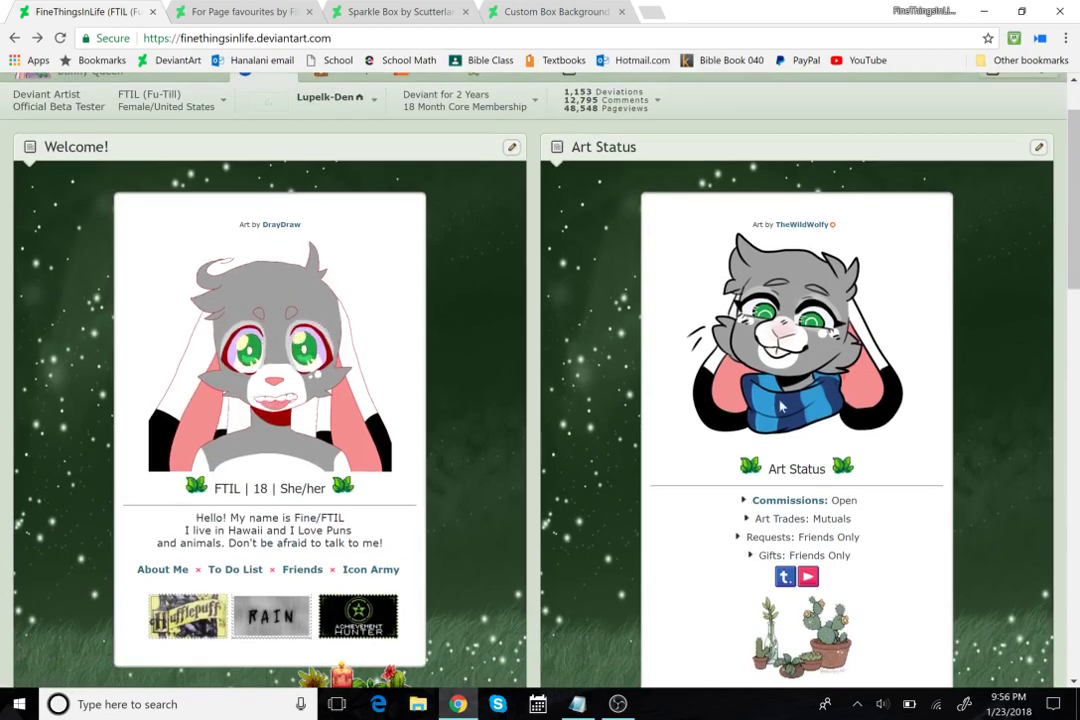
scroll(663, 397, down, 2)
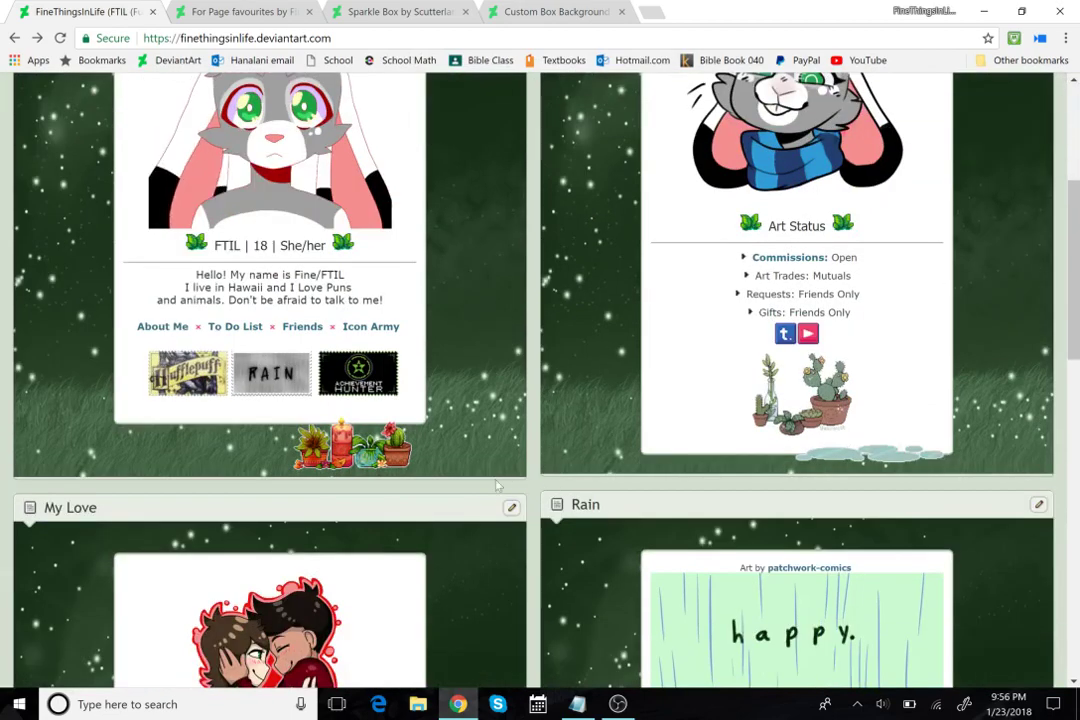
scroll(545, 487, up, 3)
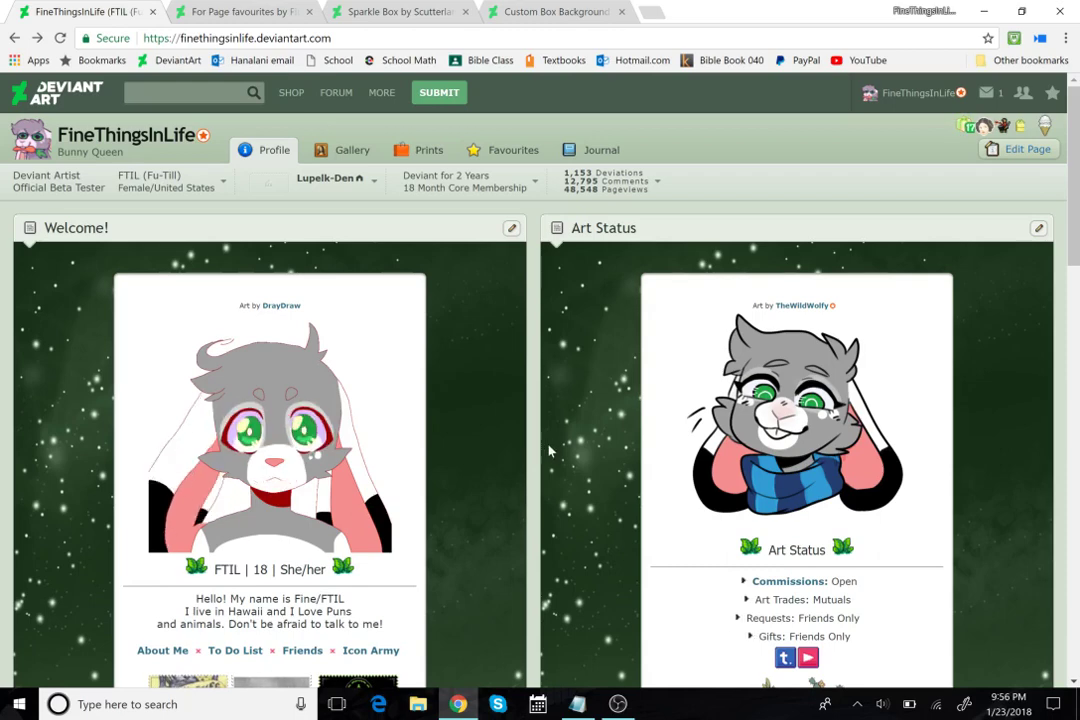
click(1020, 149)
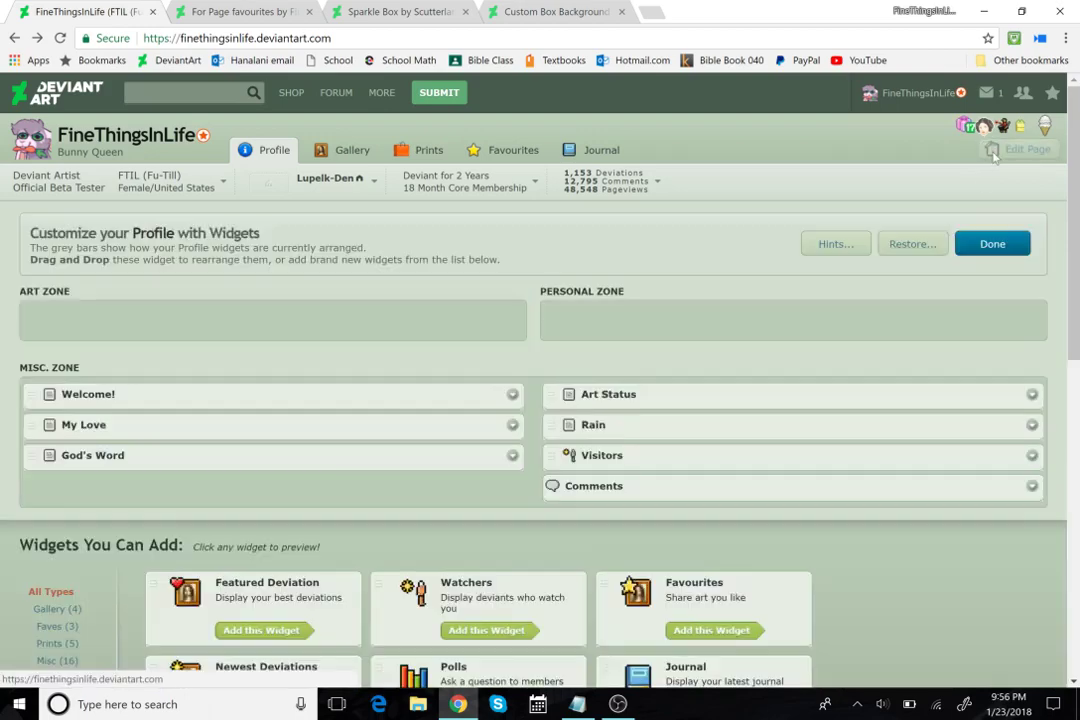
scroll(760, 349, down, 3)
click(250, 645)
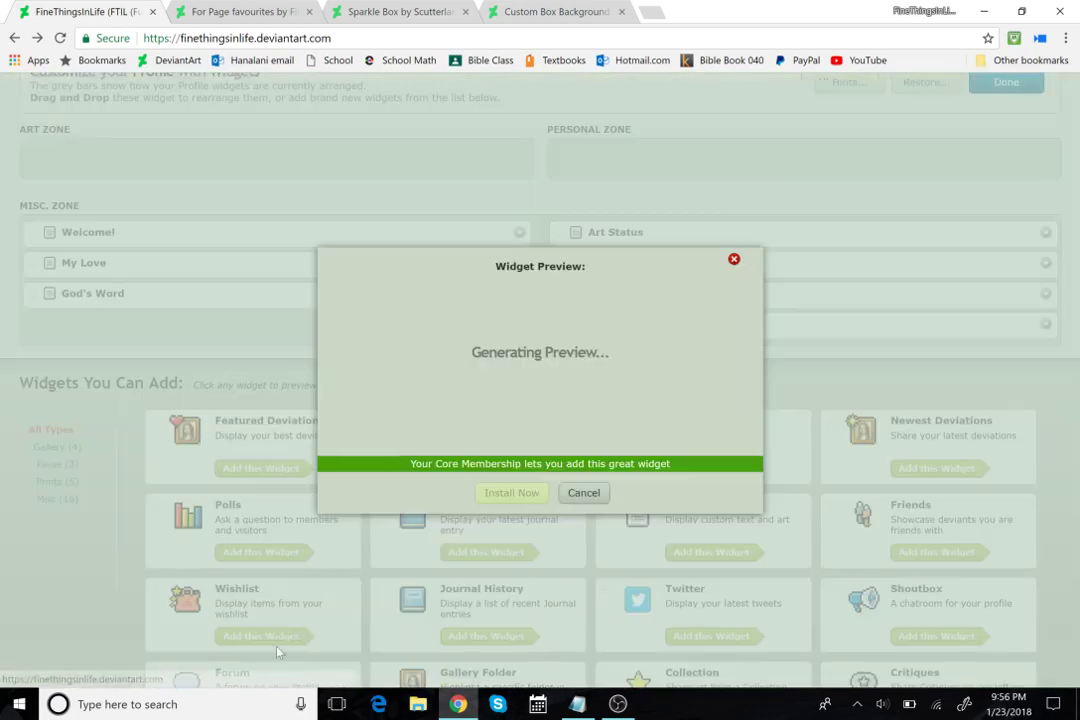
scroll(490, 545, down, 5)
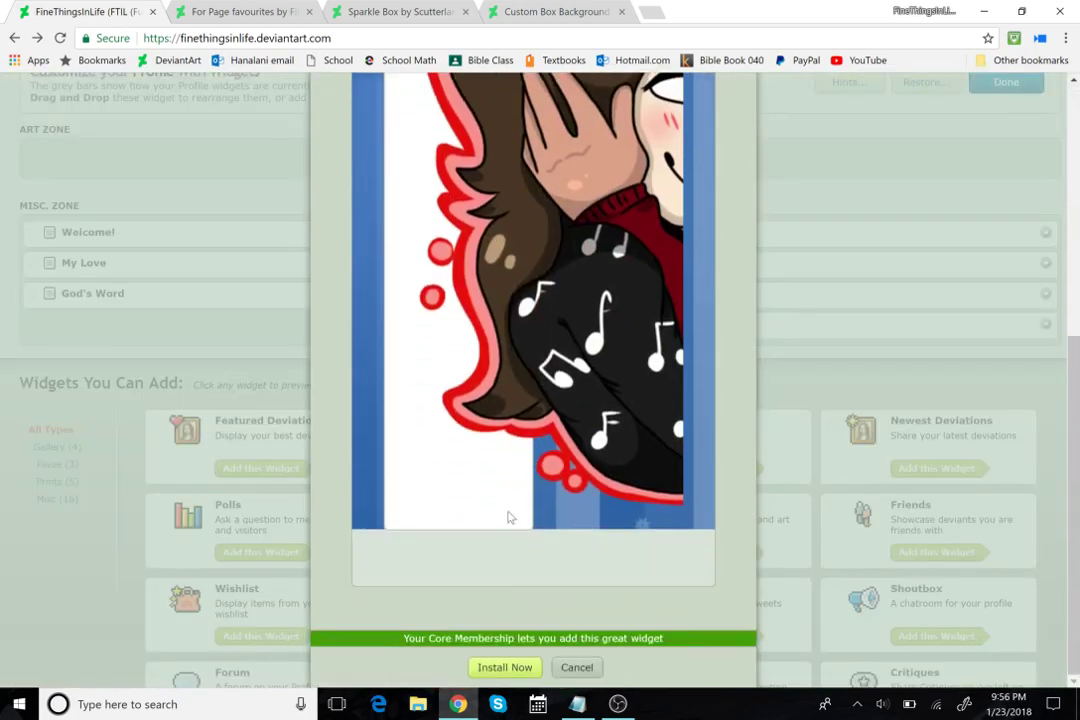
click(506, 667)
click(277, 637)
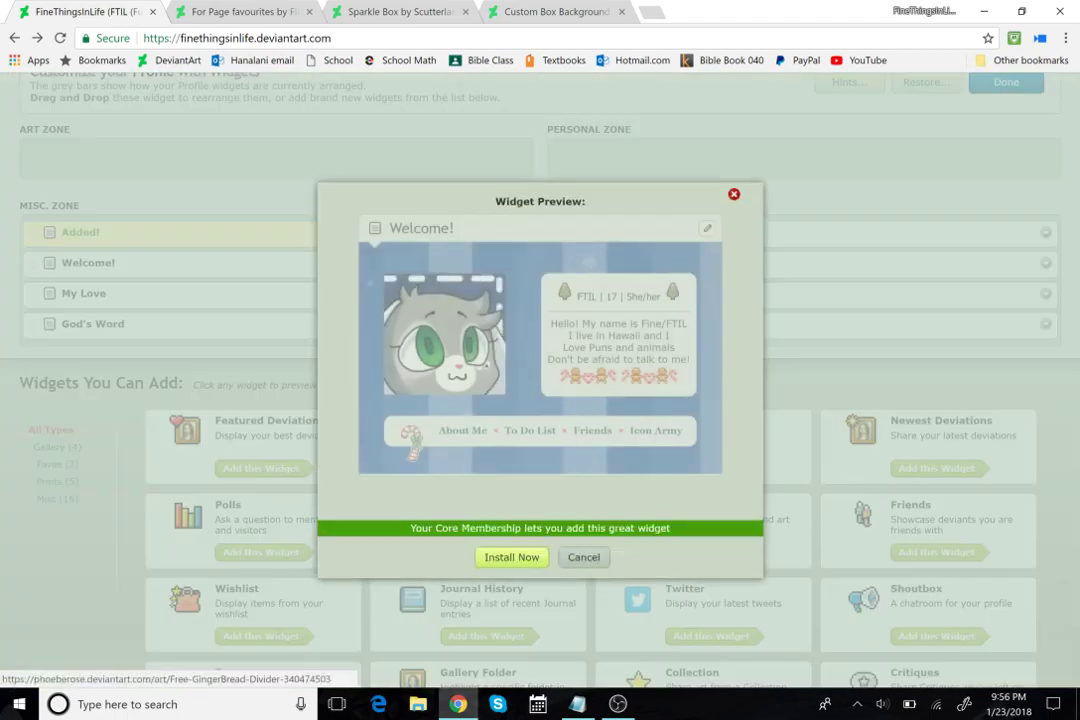
click(511, 557)
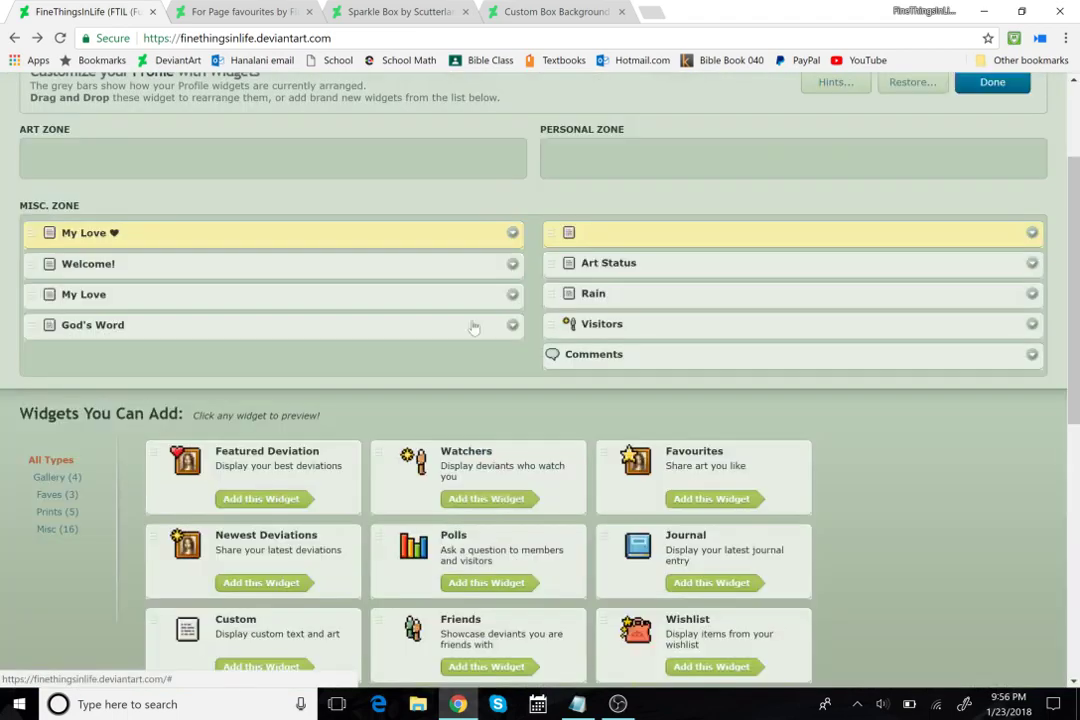
Remove the My Love ♥ widget from the Misc. Zone and finish customizing the profile.
click(511, 232)
click(553, 303)
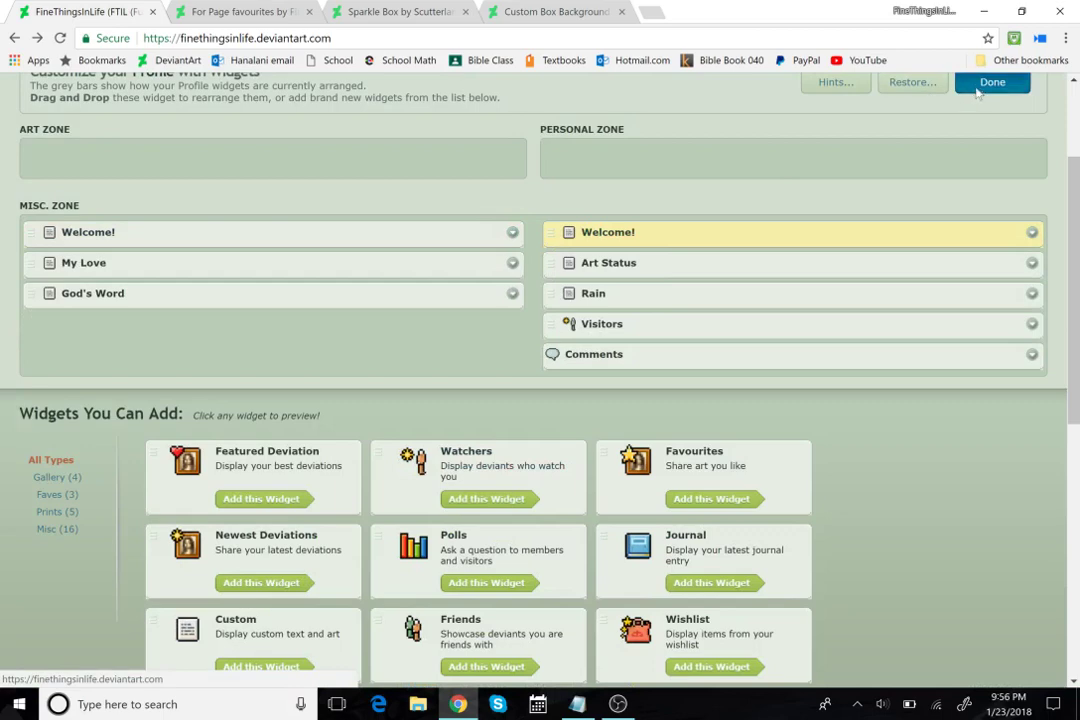
click(977, 88)
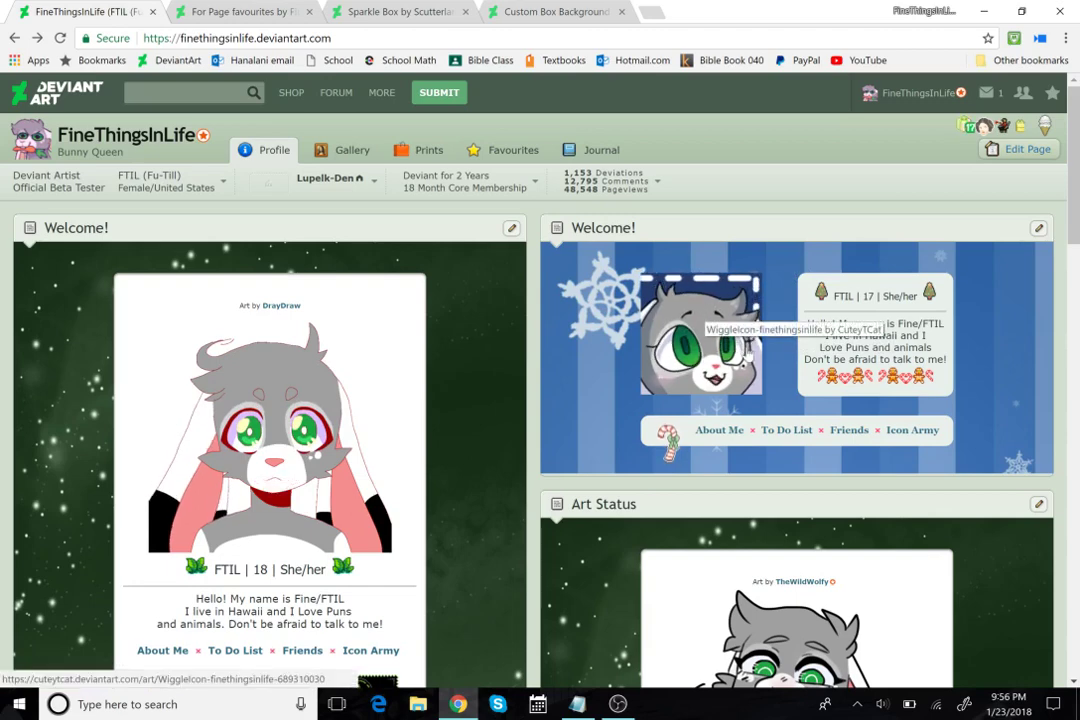
Visit the art page of the snowflake Welcome! box's icon, return to the profile, and examine the box's greeting text.
click(736, 368)
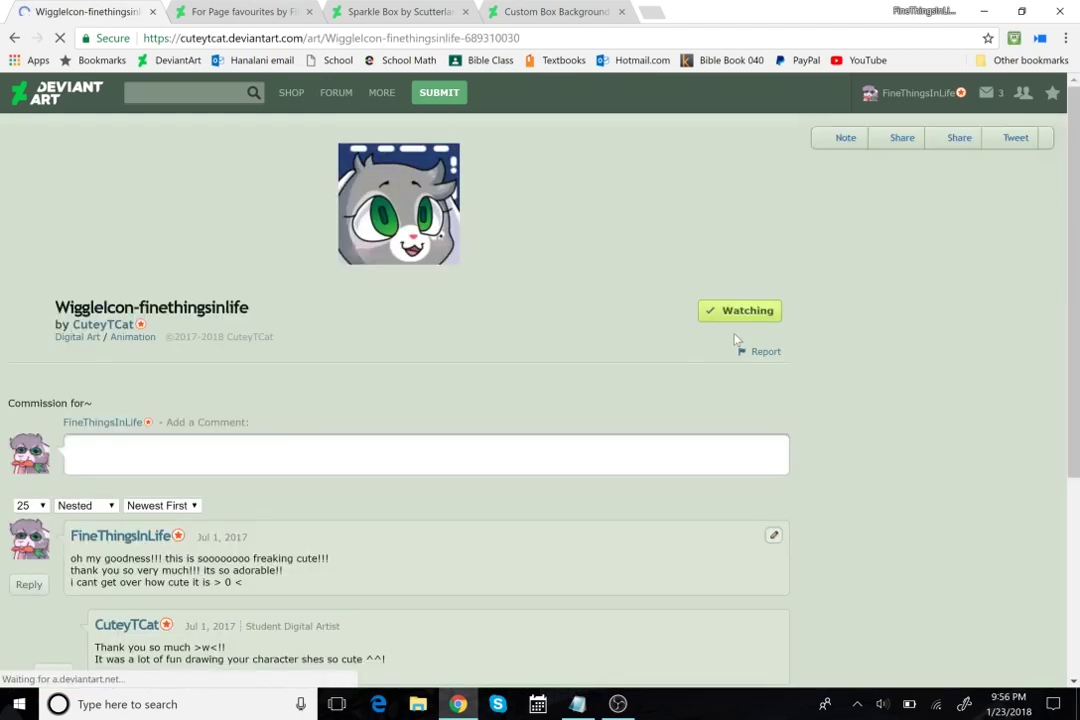
click(14, 38)
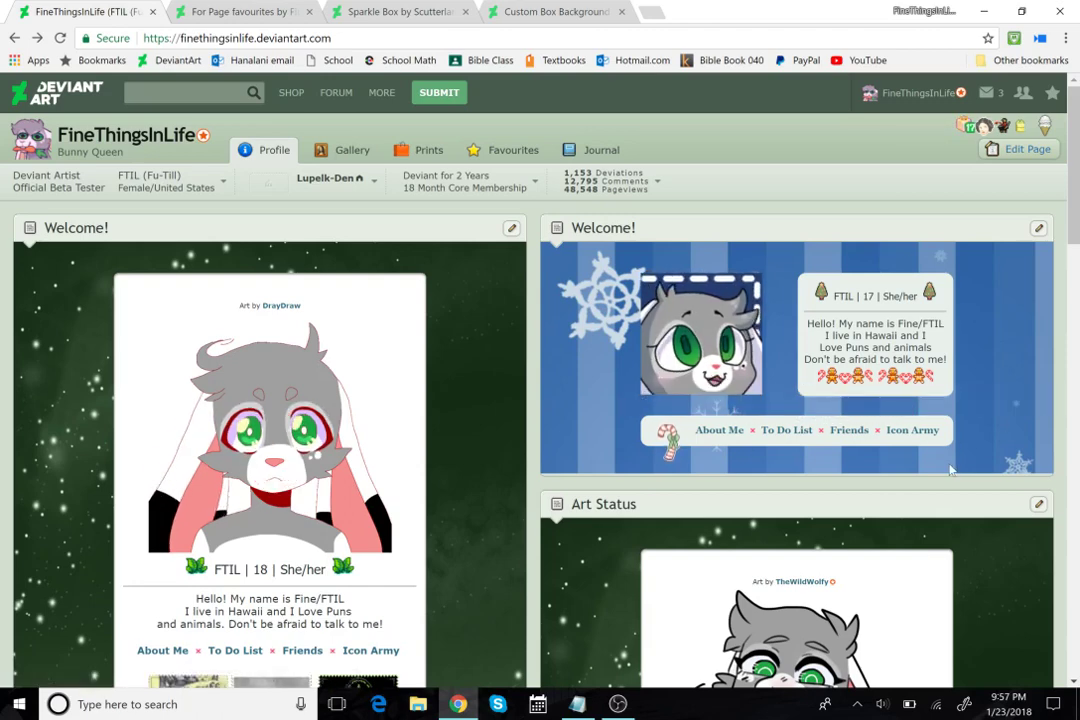
scroll(388, 380, down, 1)
scroll(1043, 538, down, 1)
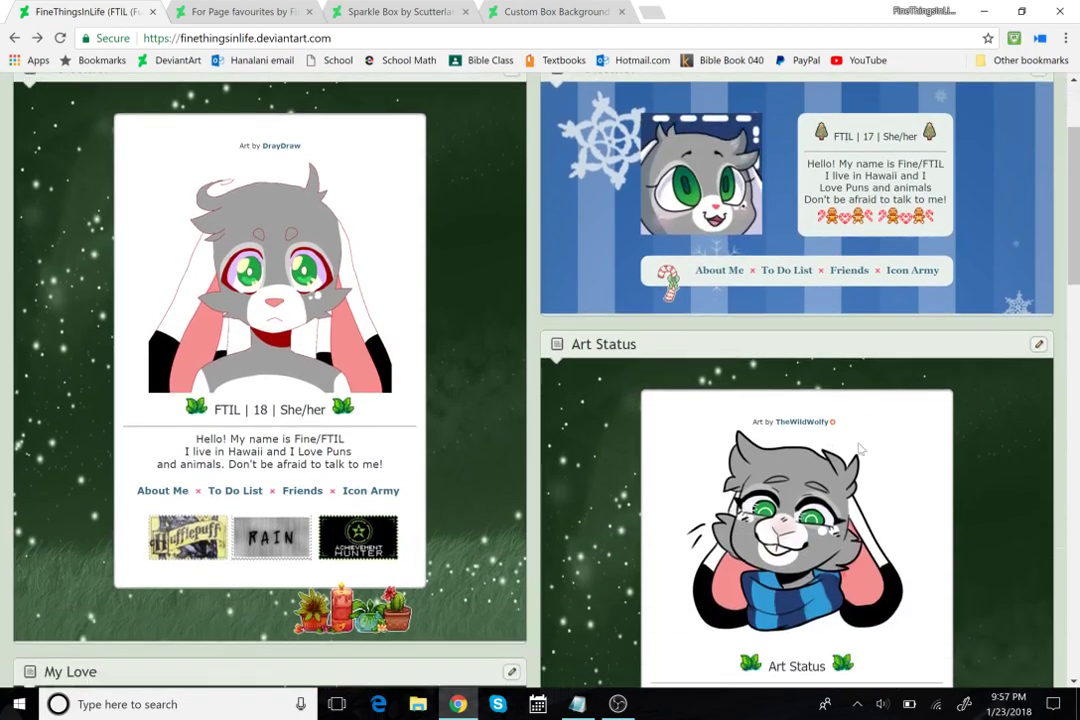
scroll(1043, 538, up, 2)
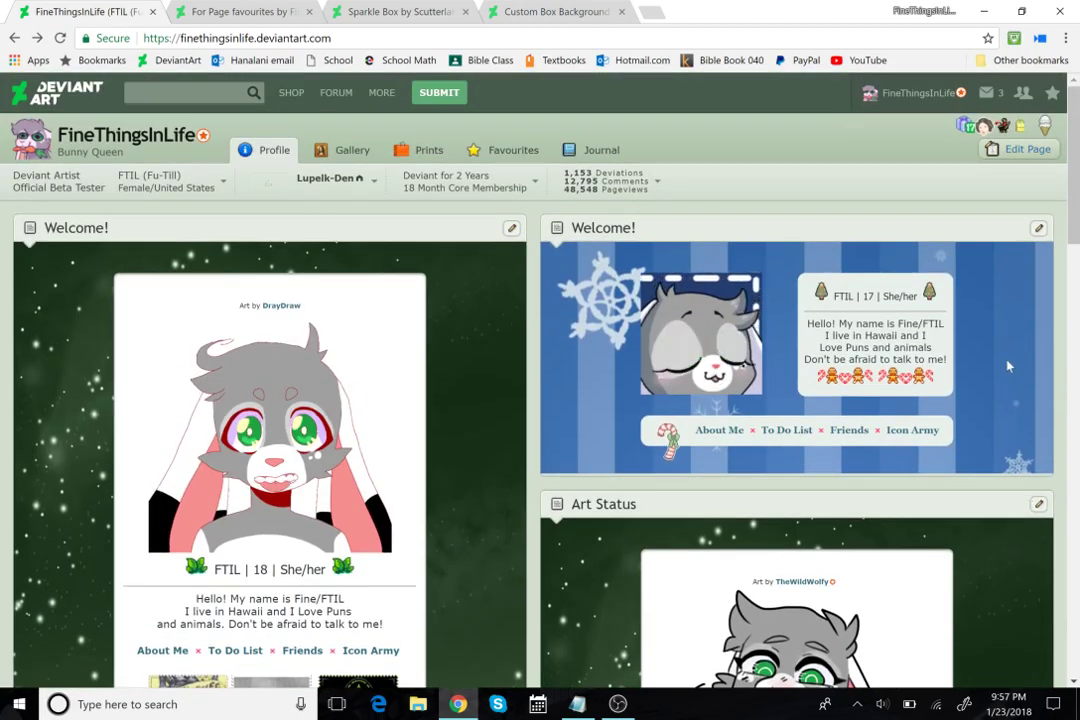
drag(807, 323, 941, 360)
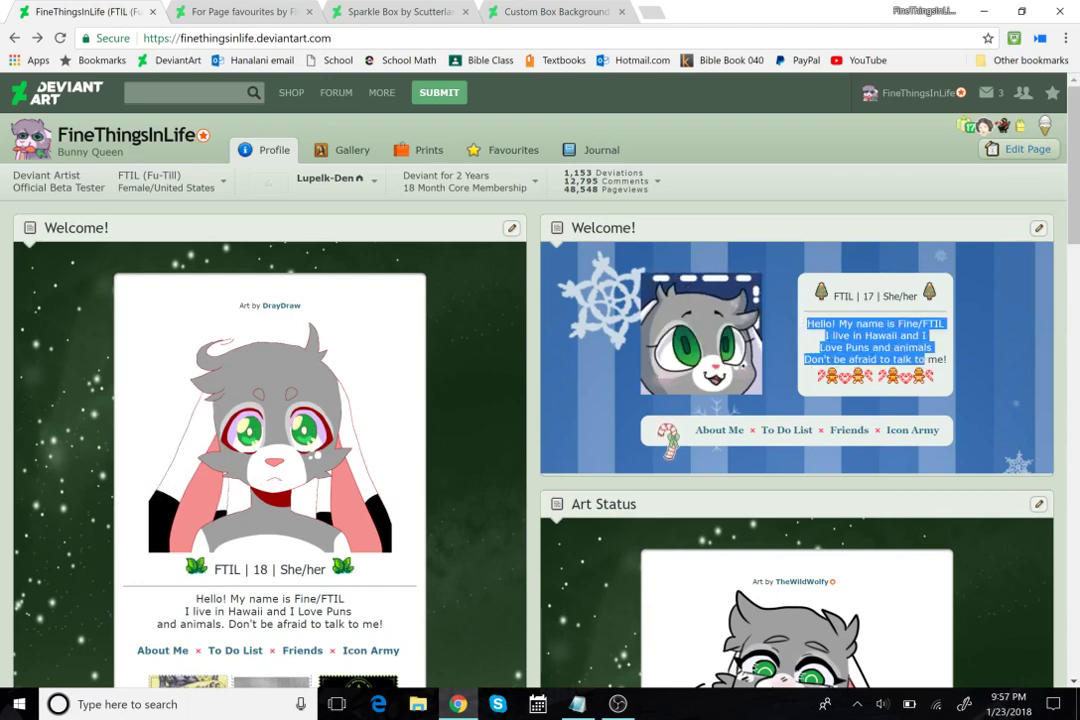
click(941, 360)
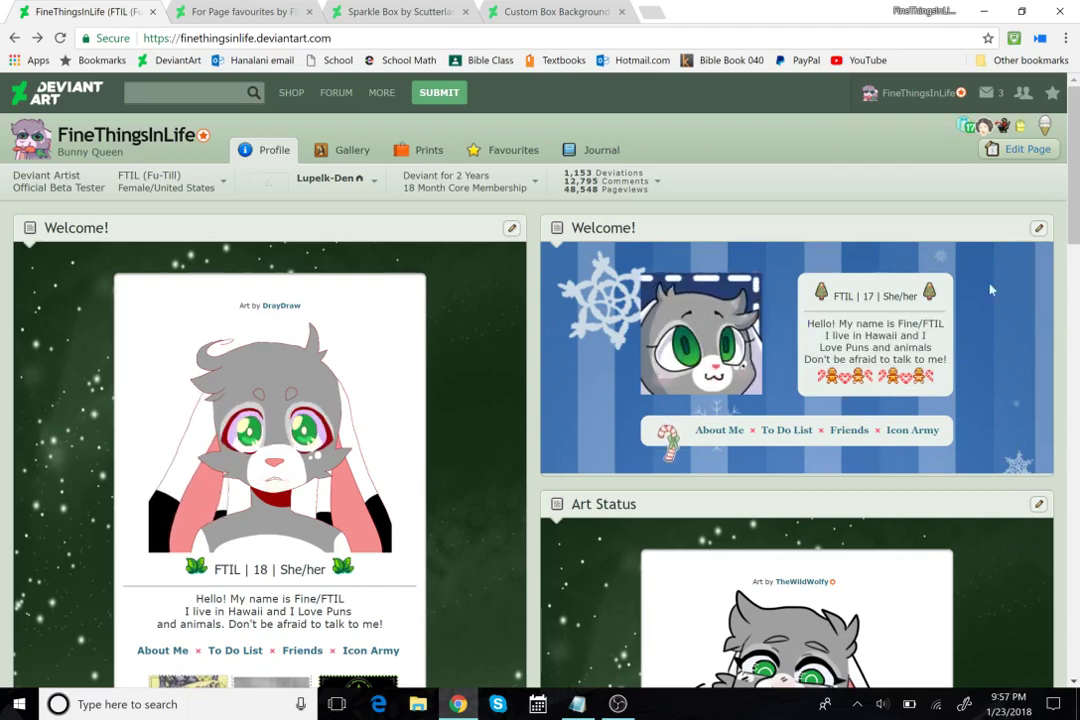
Remove the blue snowflake Welcome! widget above the Art Status box from the profile.
click(1038, 228)
click(958, 267)
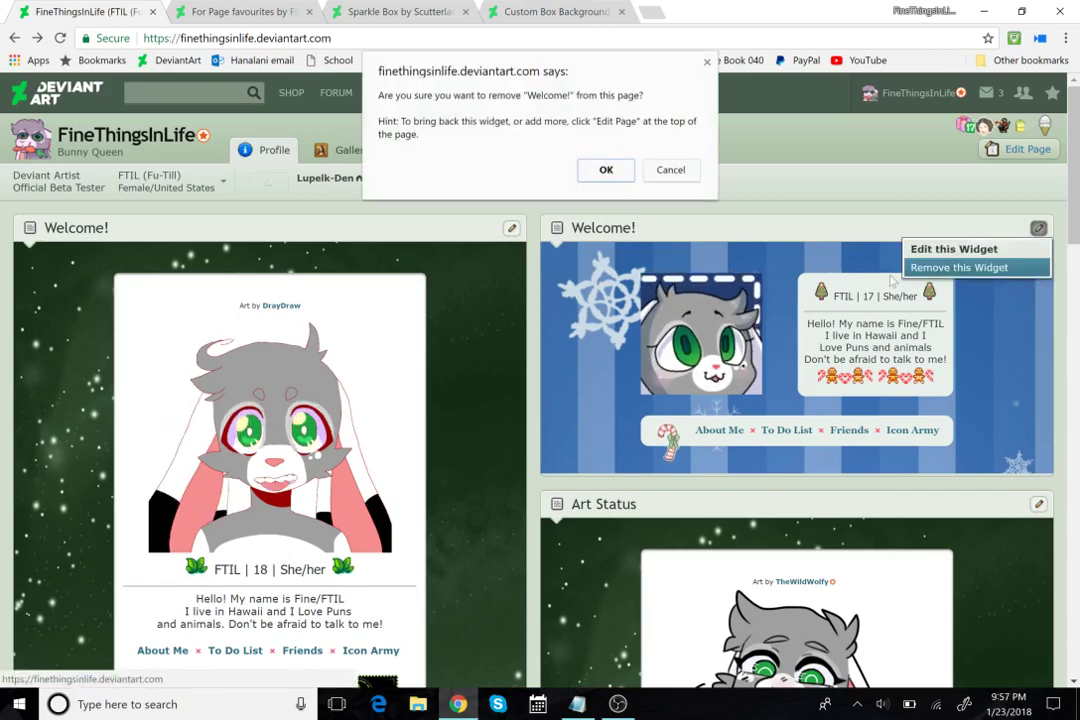
click(606, 170)
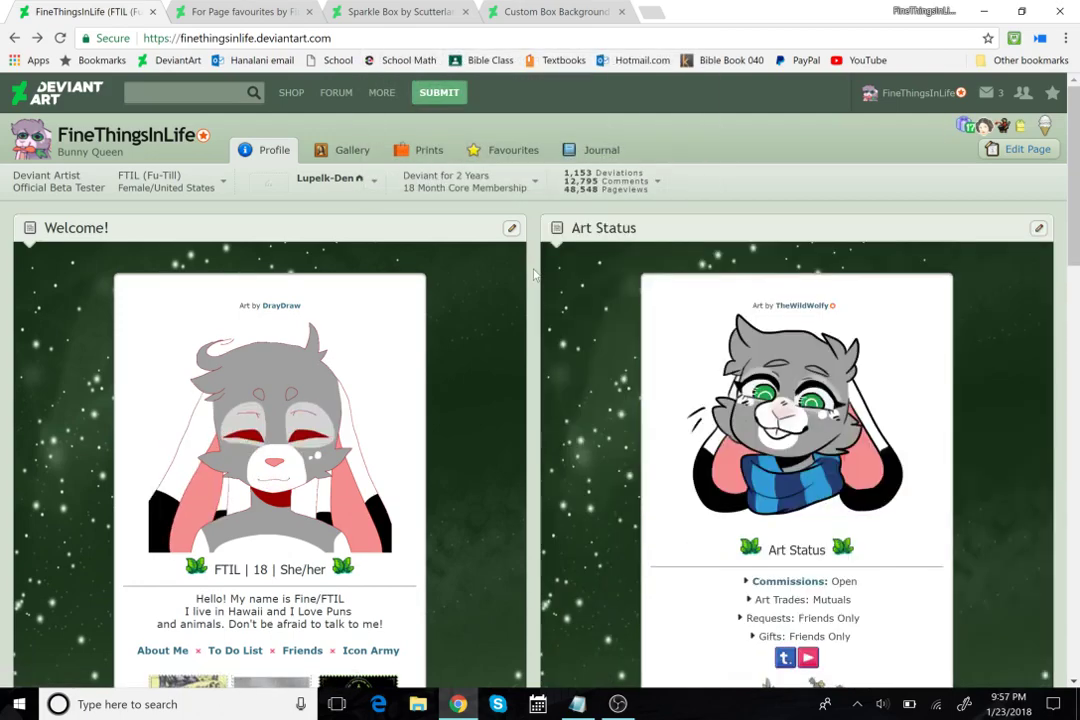
scroll(534, 274, down, 2)
scroll(534, 274, up, 2)
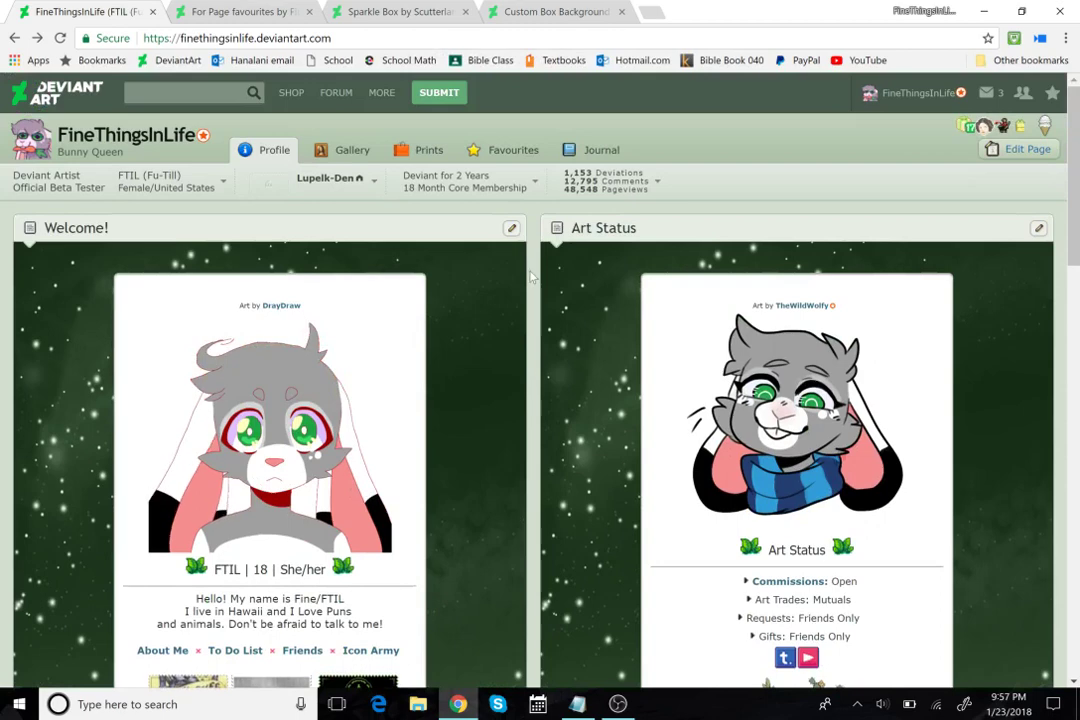
scroll(530, 300, down, 2)
scroll(523, 327, up, 2)
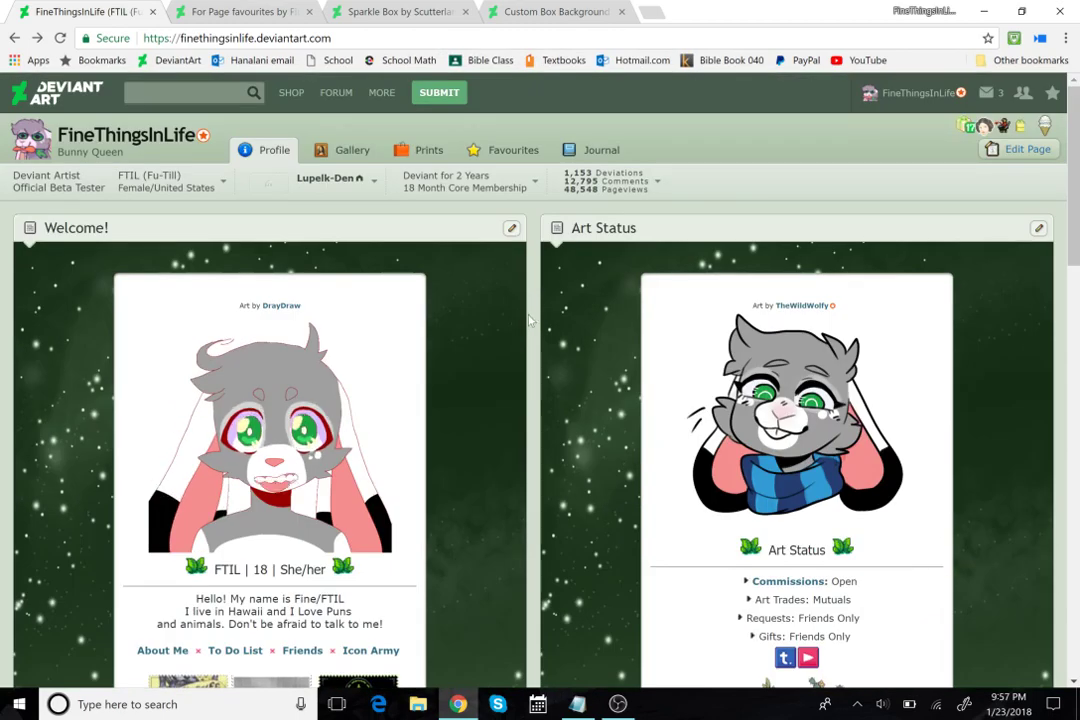
scroll(530, 320, down, 1)
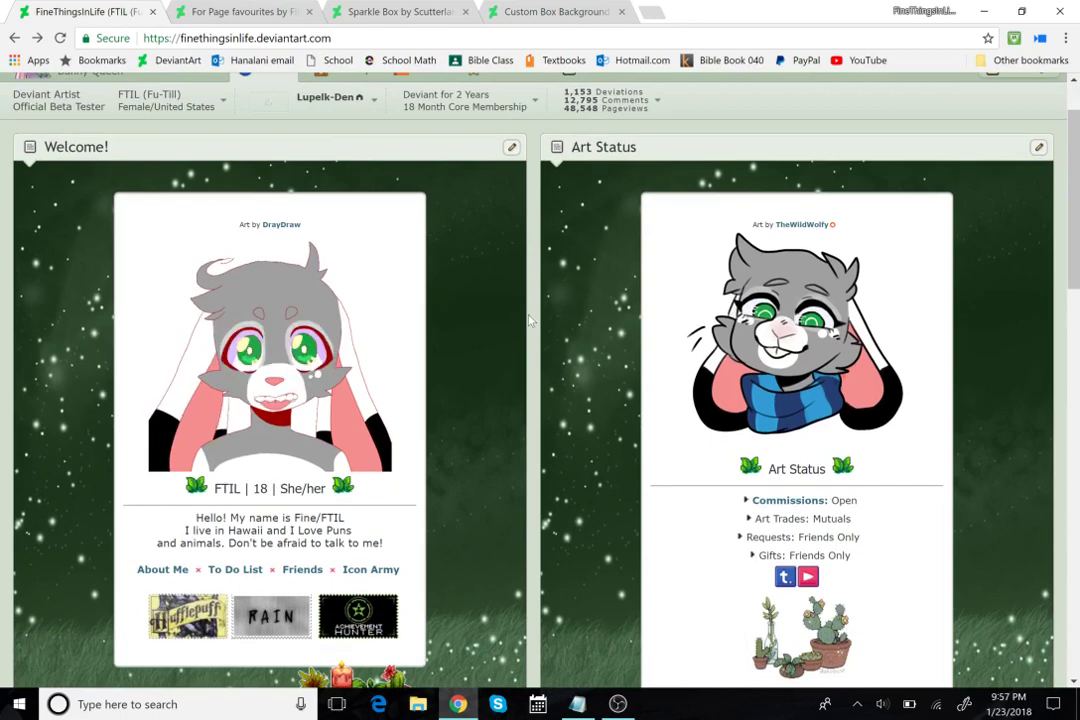
scroll(530, 320, up, 2)
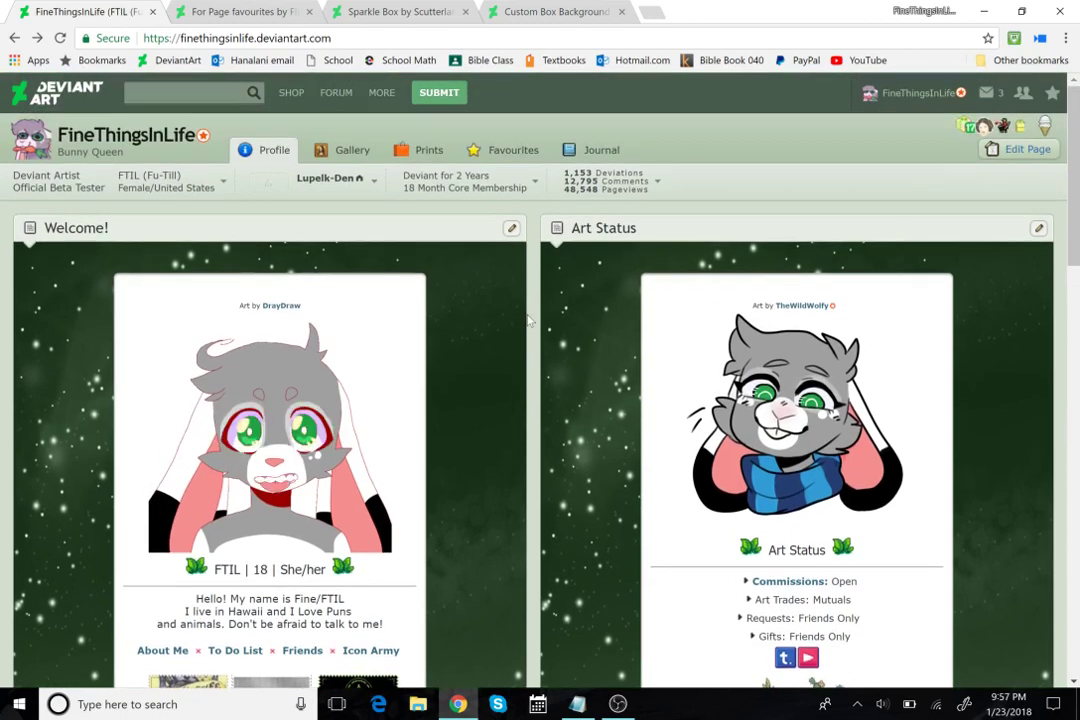